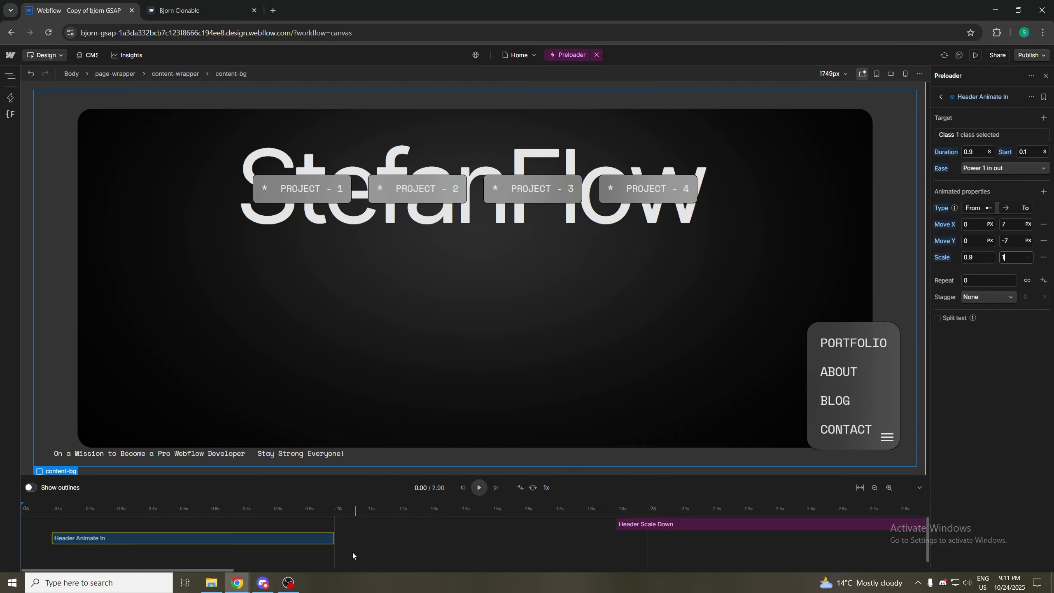
Change the Header Animate In action's target class from content-bg to header_wrapper and recheck its target settings
mouse_move(22, 504)
left_mouse_down()
mouse_move(439, 525)
mouse_move(46, 496)
mouse_move(249, 518)
mouse_move(286, 511)
mouse_move(89, 491)
mouse_move(254, 494)
mouse_move(157, 486)
mouse_move(23, 496)
left_mouse_up()
left_click(964, 136)
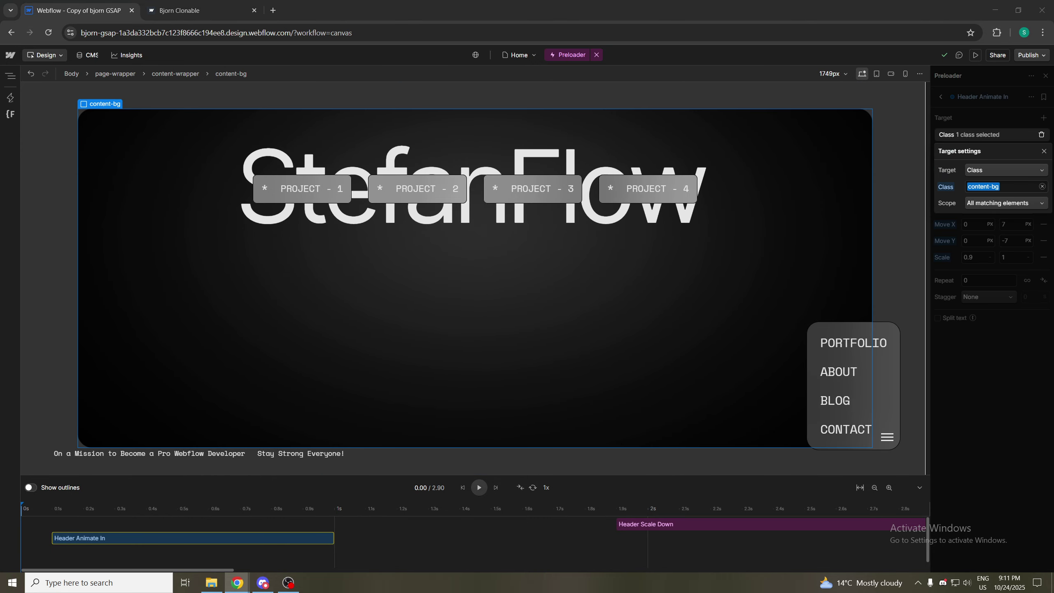
left_click(992, 187)
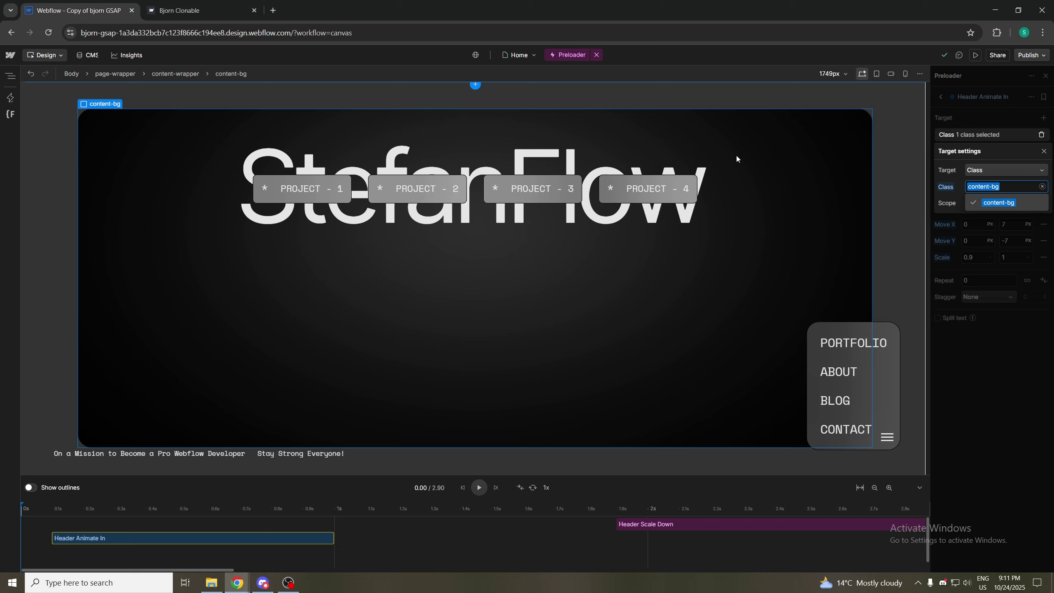
left_click(1000, 188)
key("BackSpace")
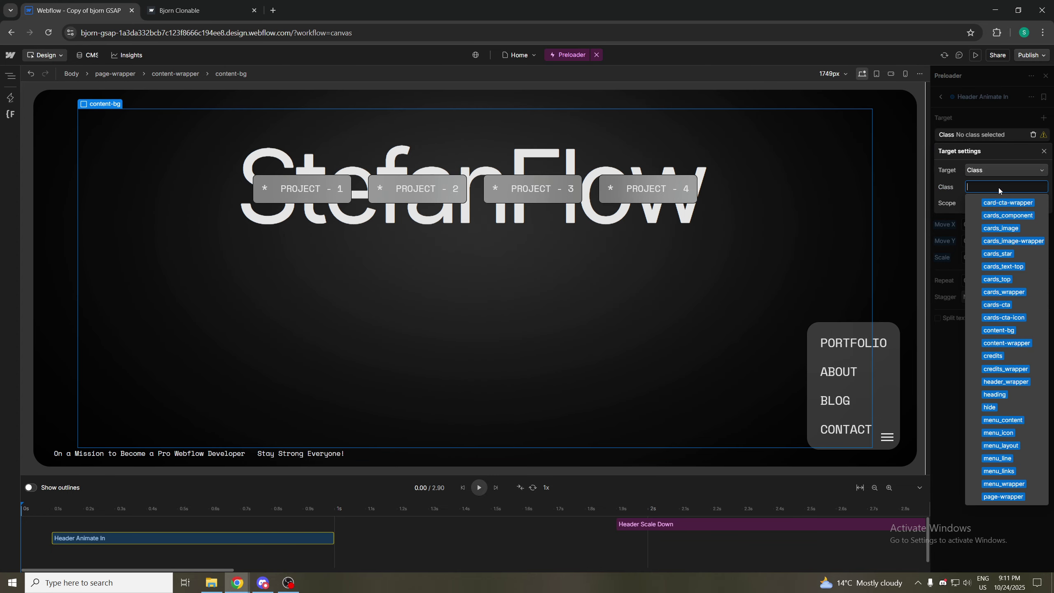
type("headi")
key("BackSpace")
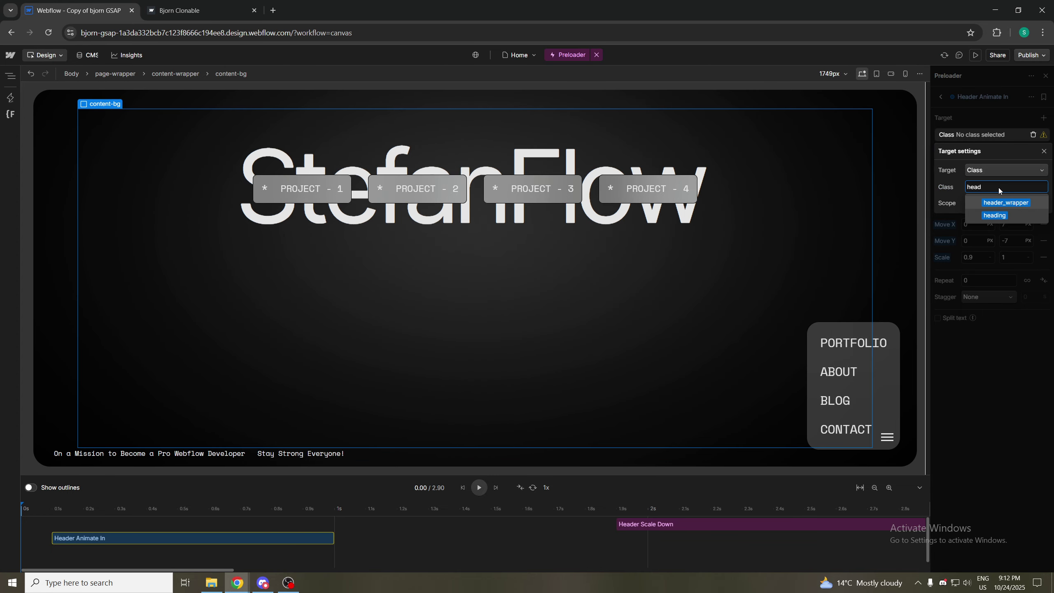
left_click(1020, 203)
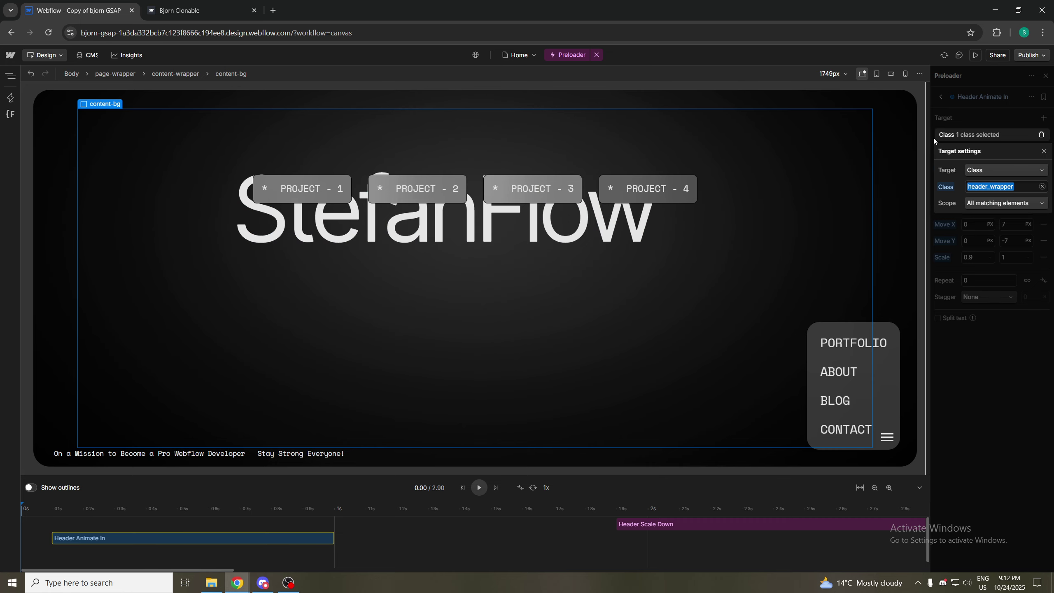
left_click(976, 122)
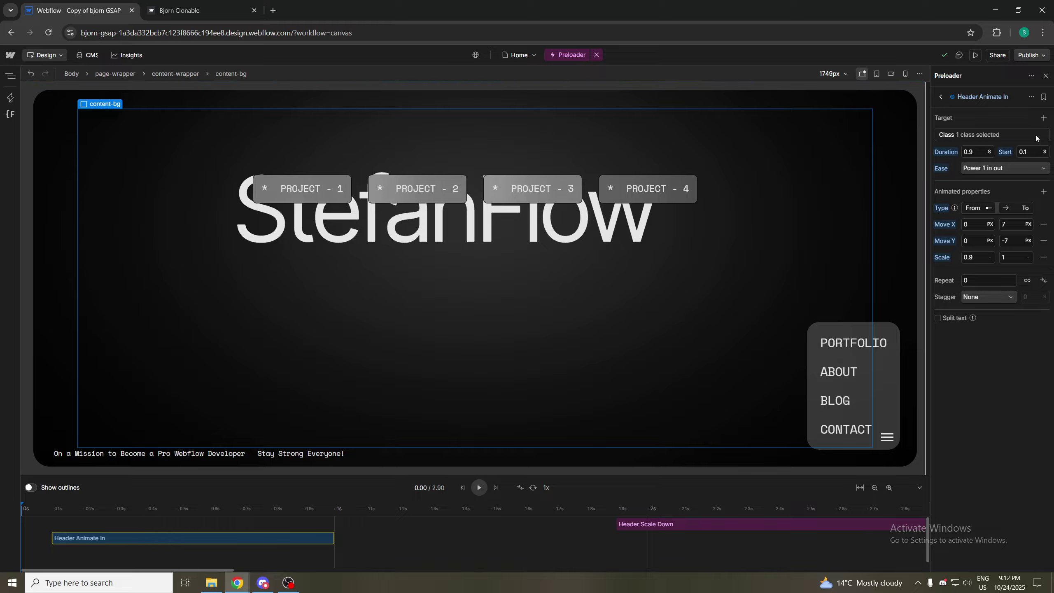
left_click(963, 135)
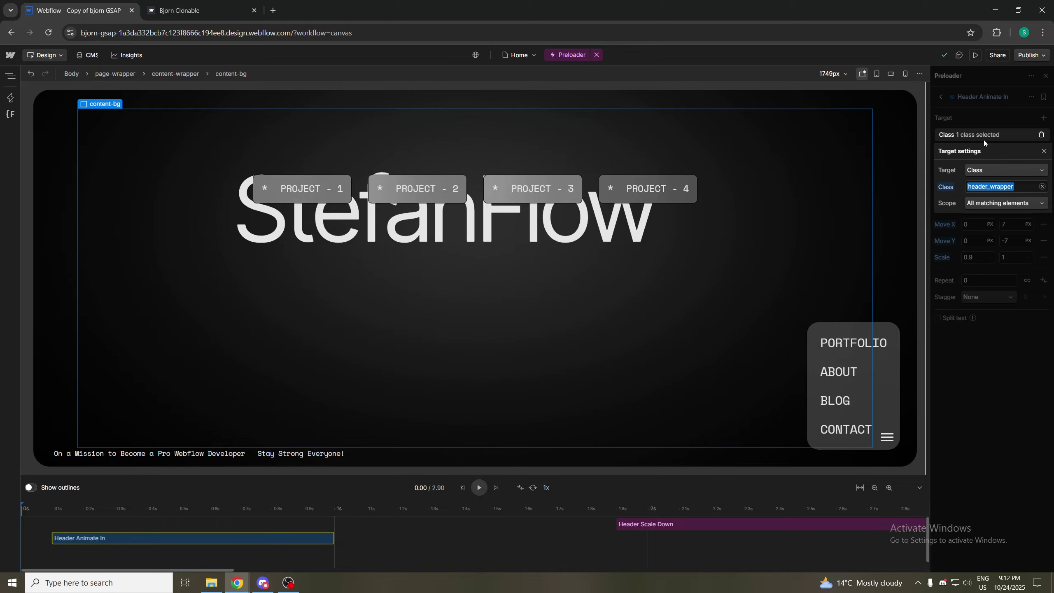
left_click(982, 136)
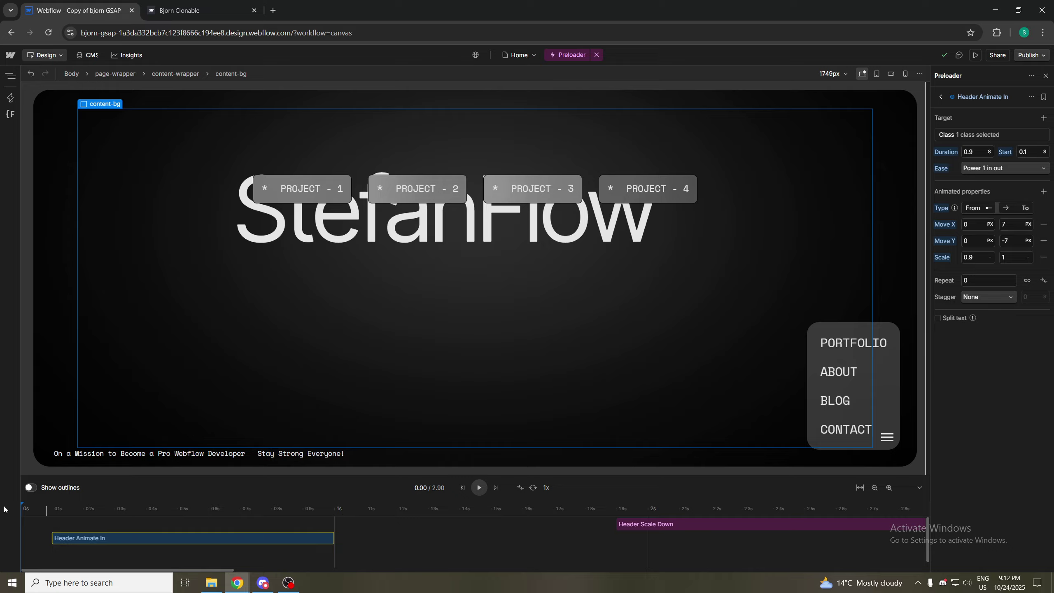
Scrub through the Preloader timeline and preview the page to check the header animation
left_click_drag(22, 504, 425, 519)
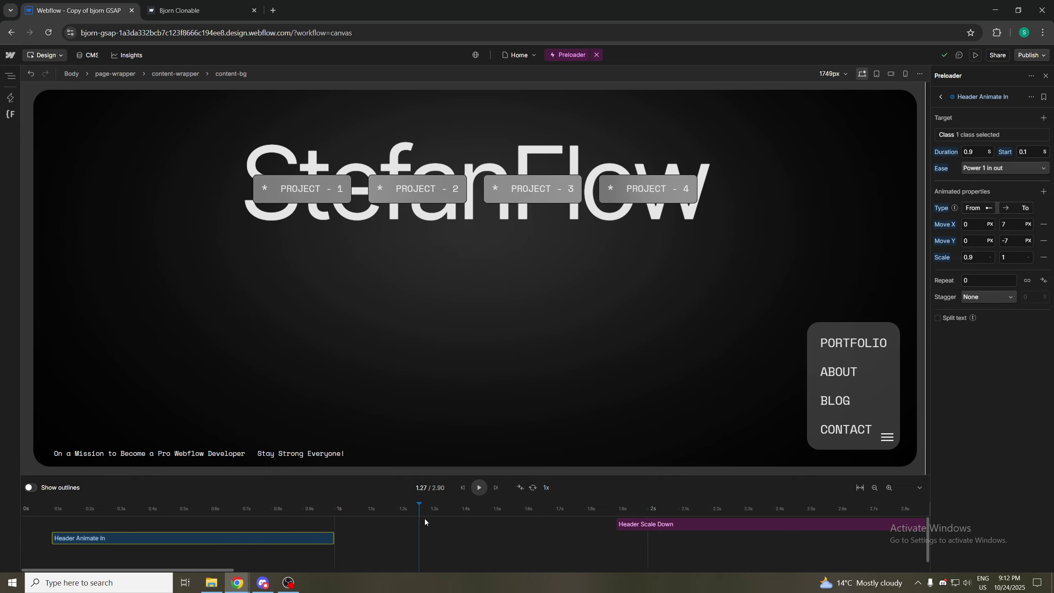
left_click_drag(611, 522, 585, 525)
left_click_drag(493, 525, 741, 513)
left_click(538, 275)
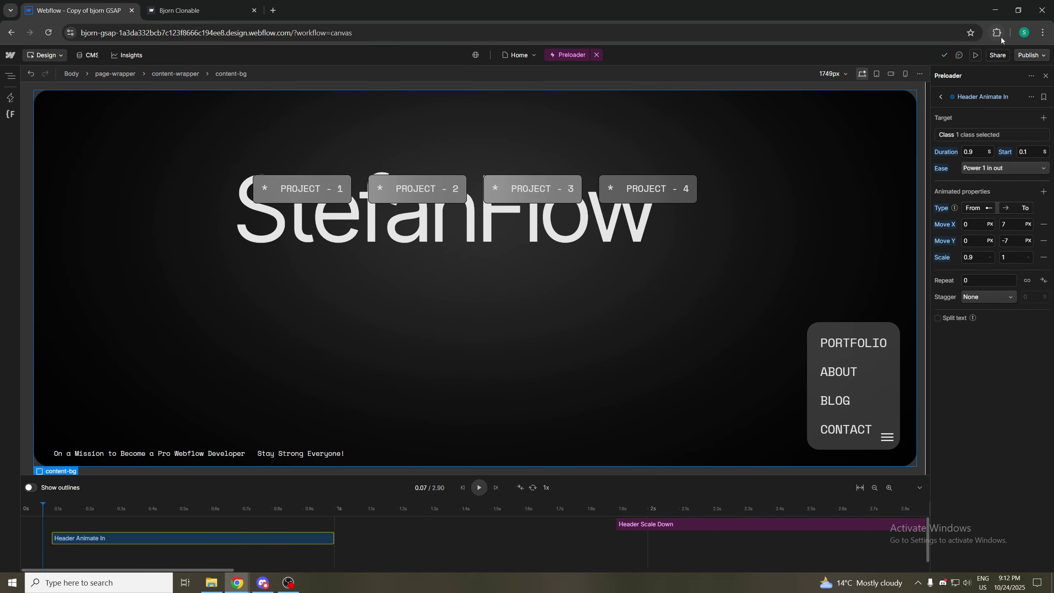
left_click(977, 55)
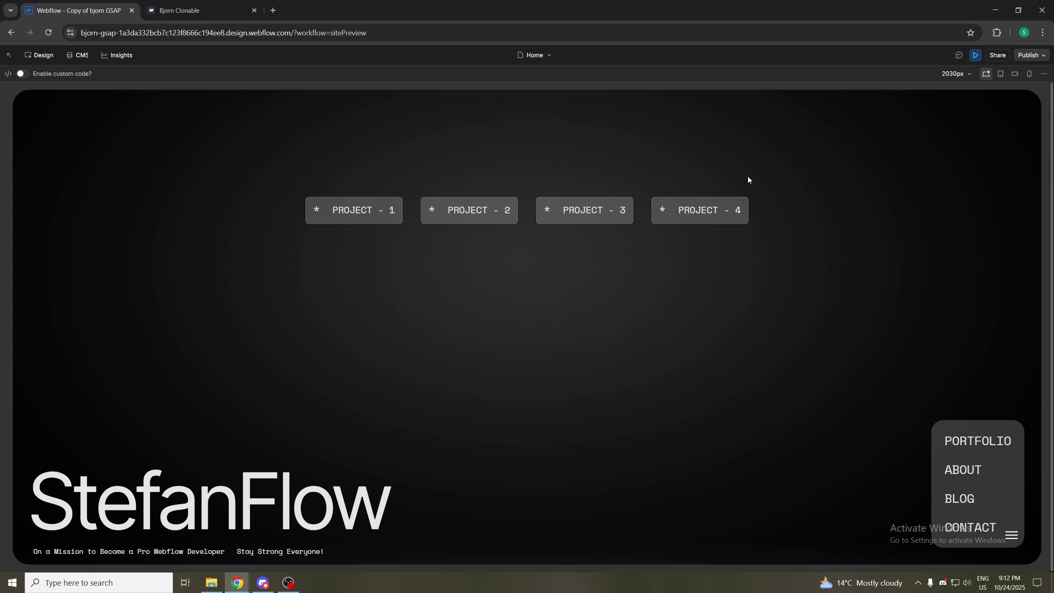
left_click(973, 59)
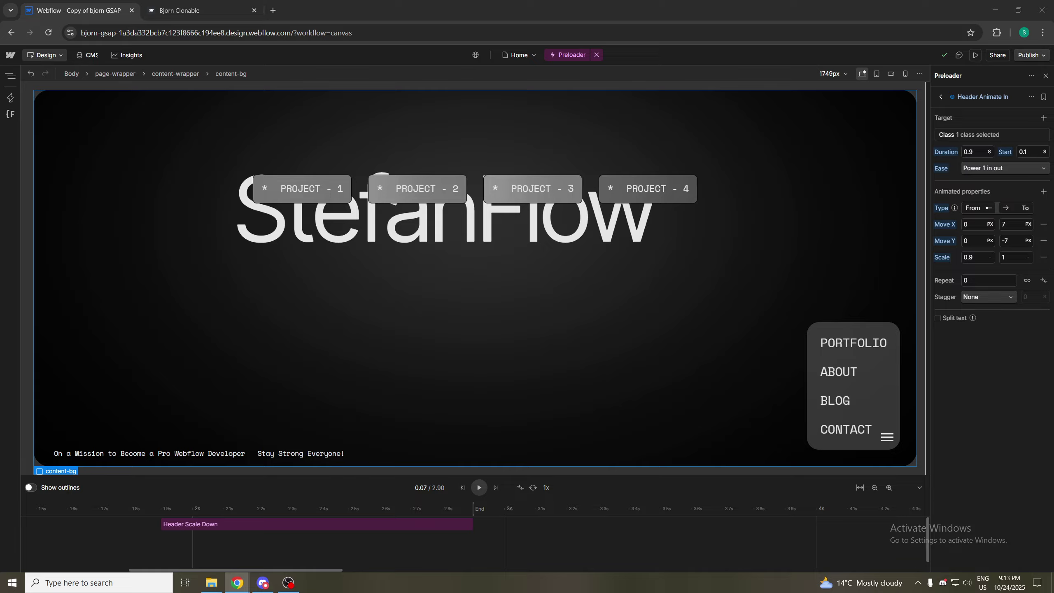
Switch to the Bjorn Clonable reference site, replay its page-load animation, and return to the Webflow project
left_click(204, 13)
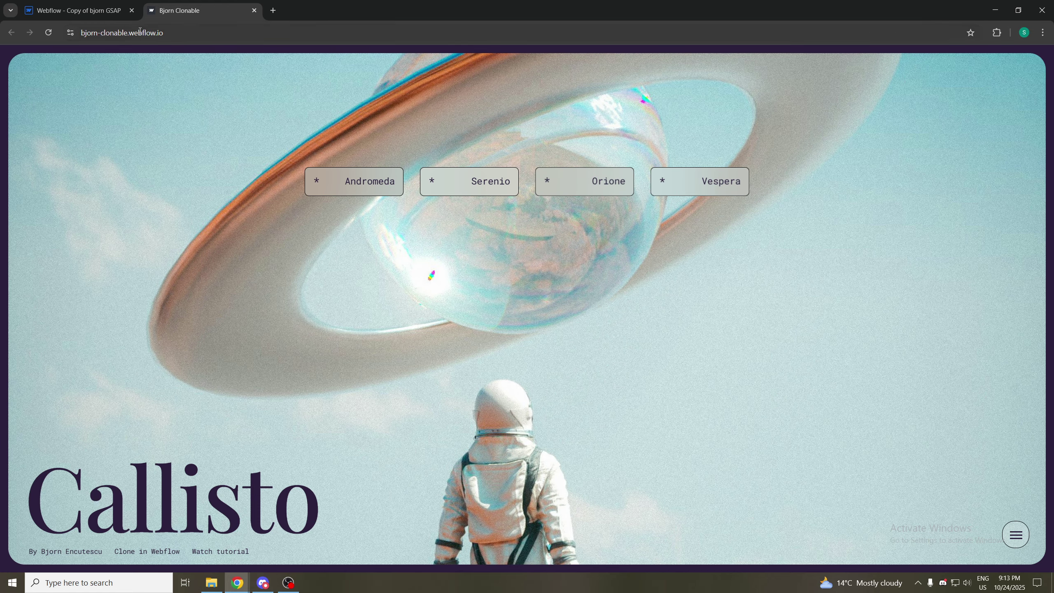
left_click(48, 33)
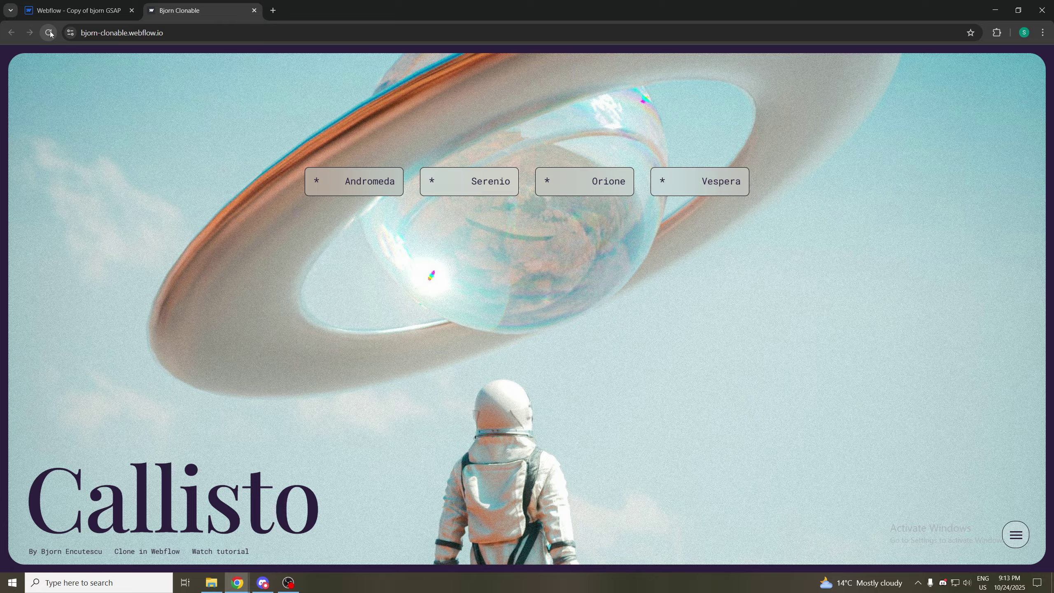
left_click(49, 33)
left_click(49, 33)
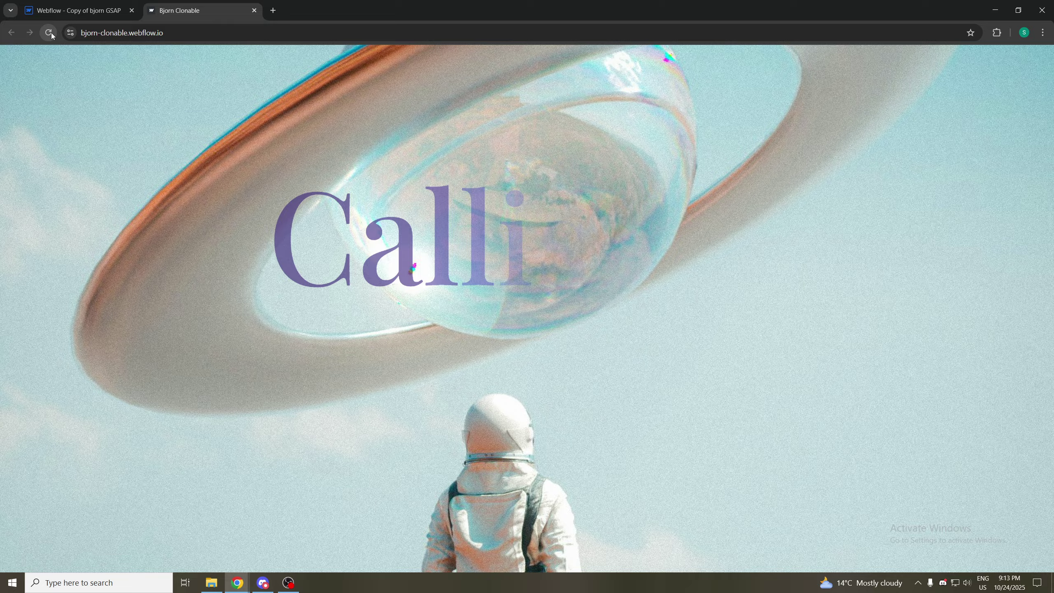
left_click(116, 5)
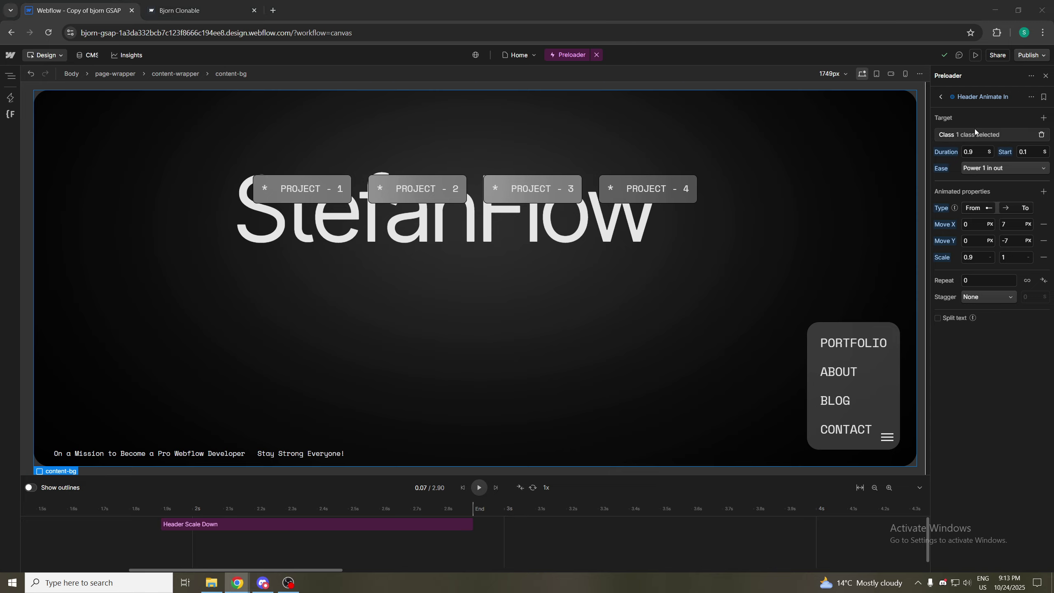
Add a Preloader action by searching for "BG Scale Down" and accepting the Slide out down preset
left_click(941, 96)
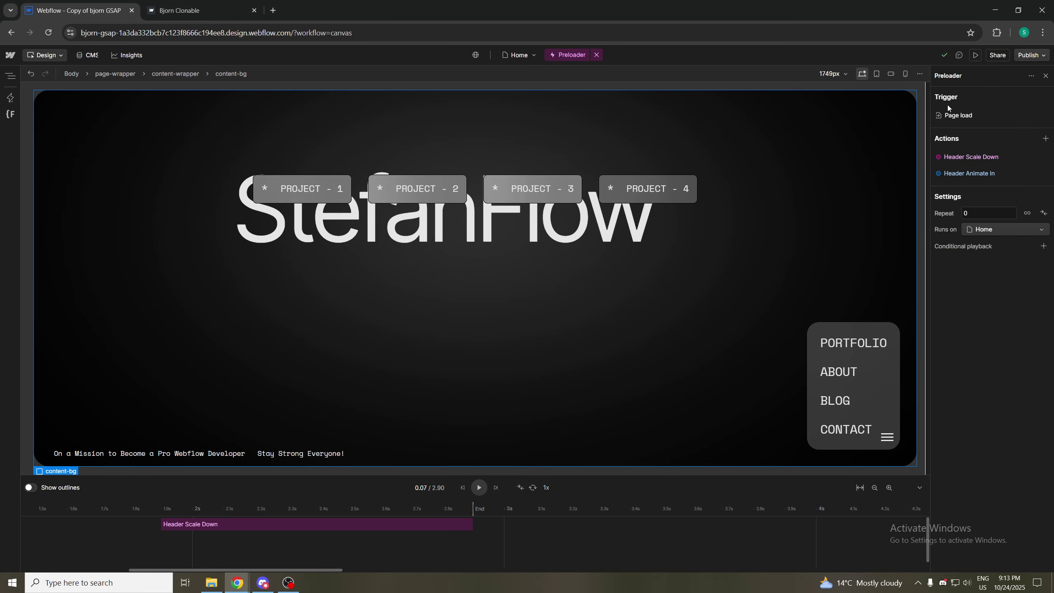
left_click(1045, 139)
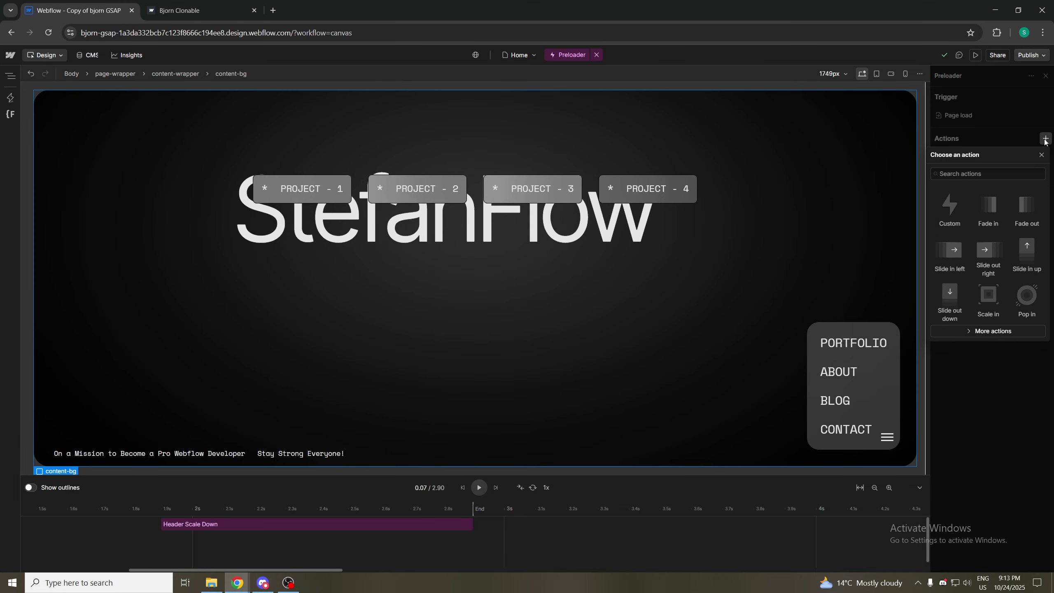
left_click(959, 174)
type("BG")
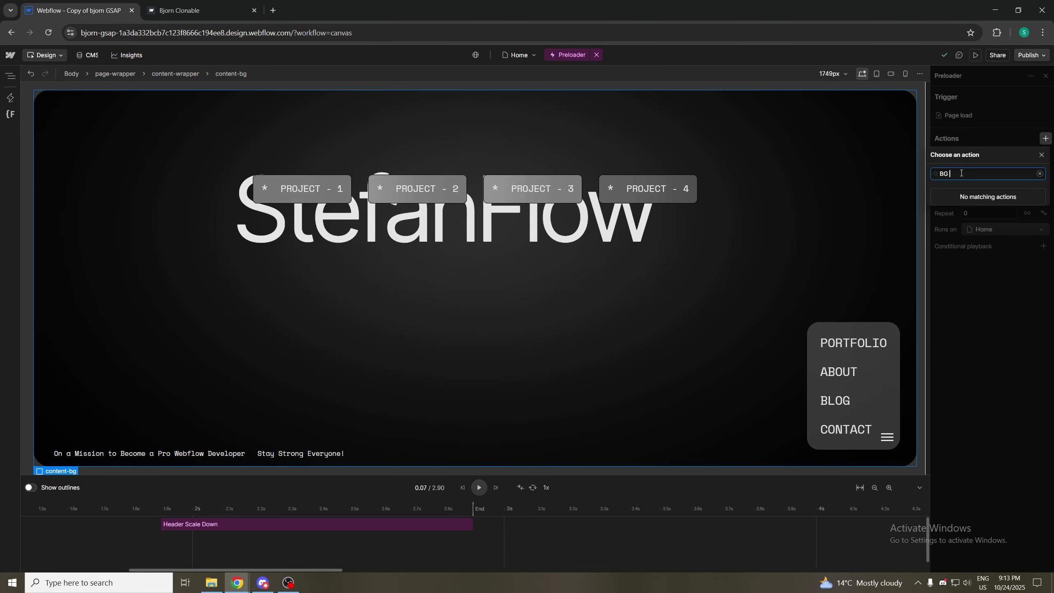
type(" Scale")
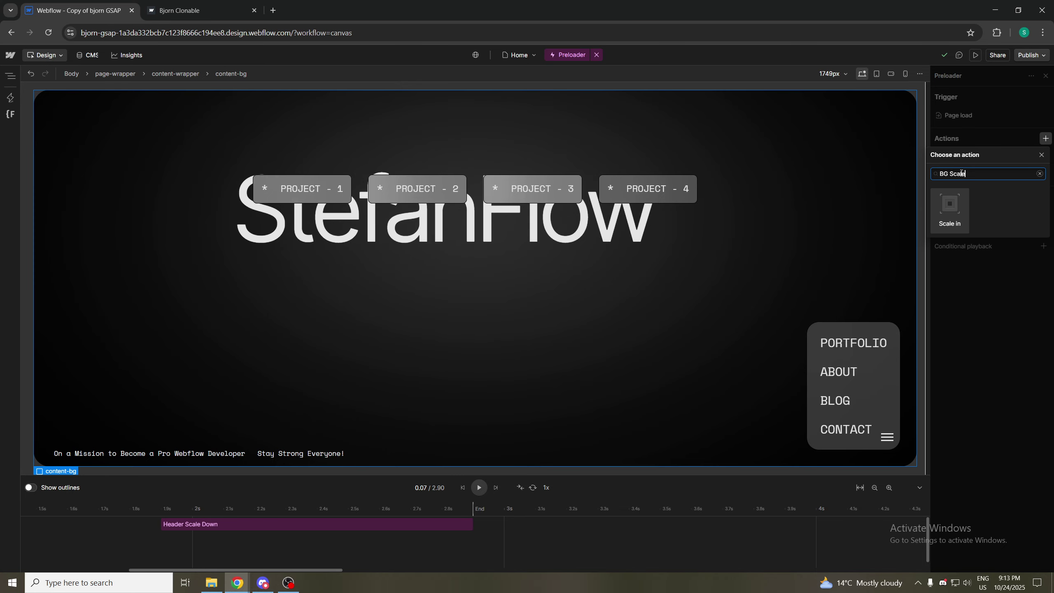
type(" Down")
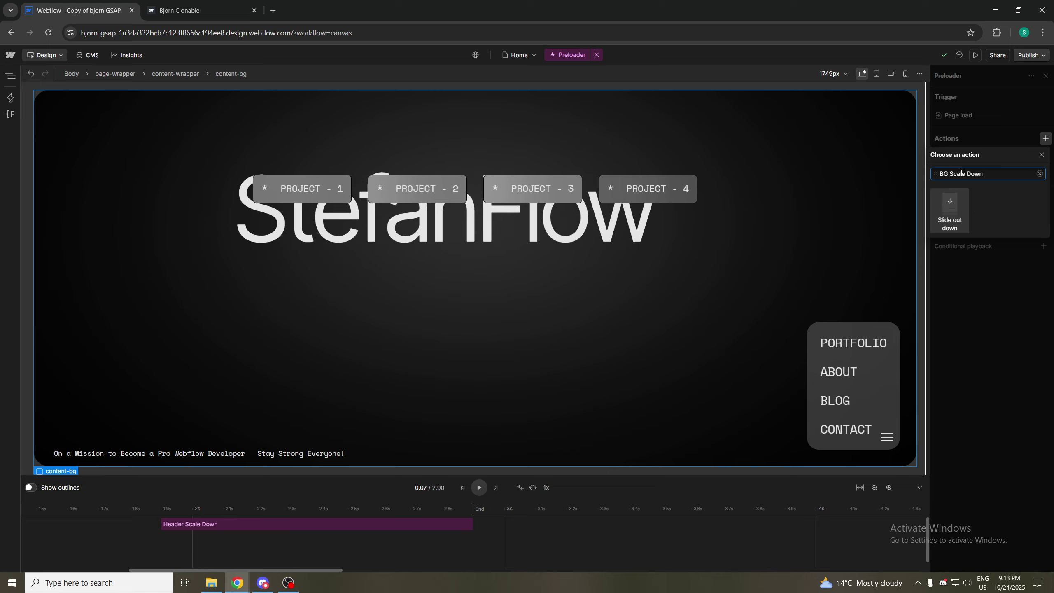
key("Return")
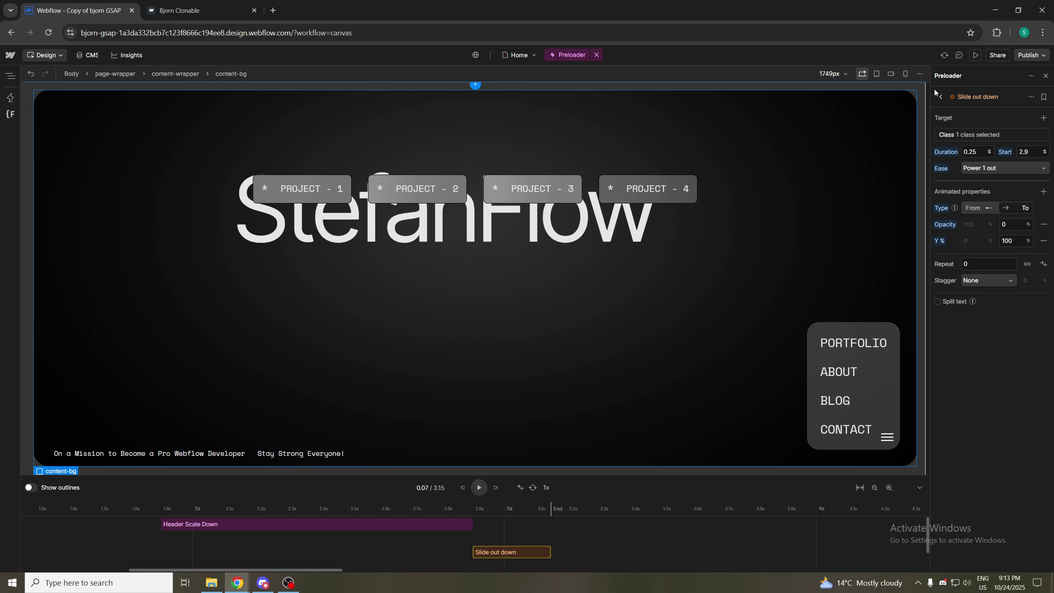
Clear the Slide out down action's target class and reselect content-bg as its target
left_click(971, 135)
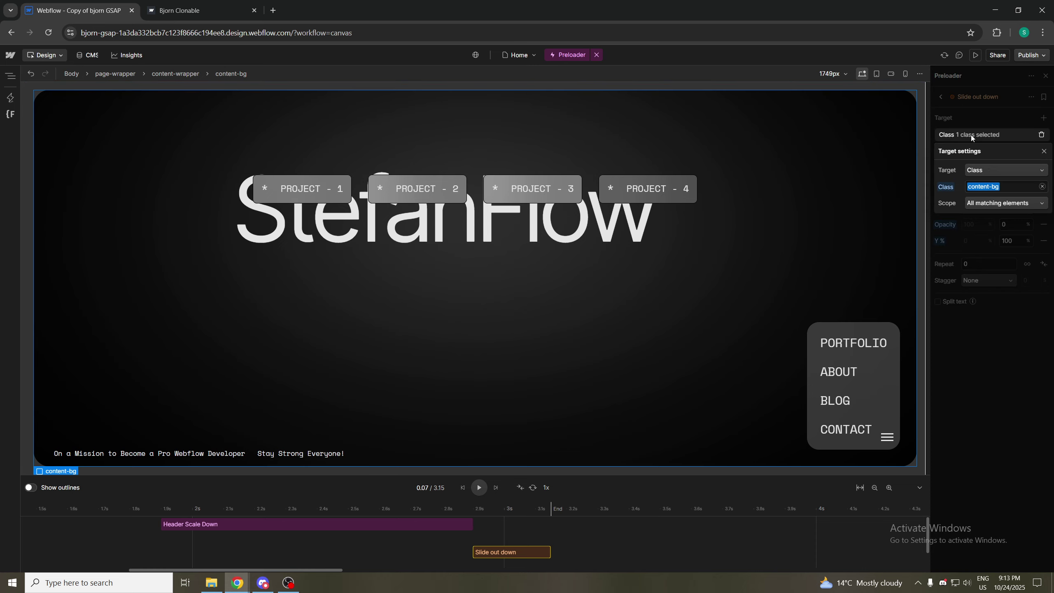
left_click(1000, 188)
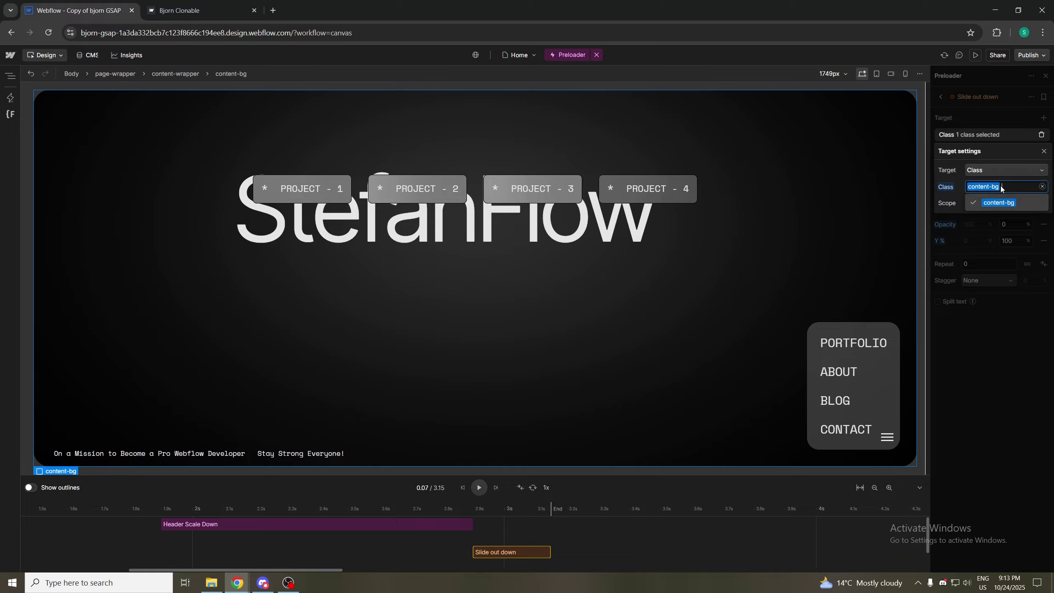
left_click(1042, 188)
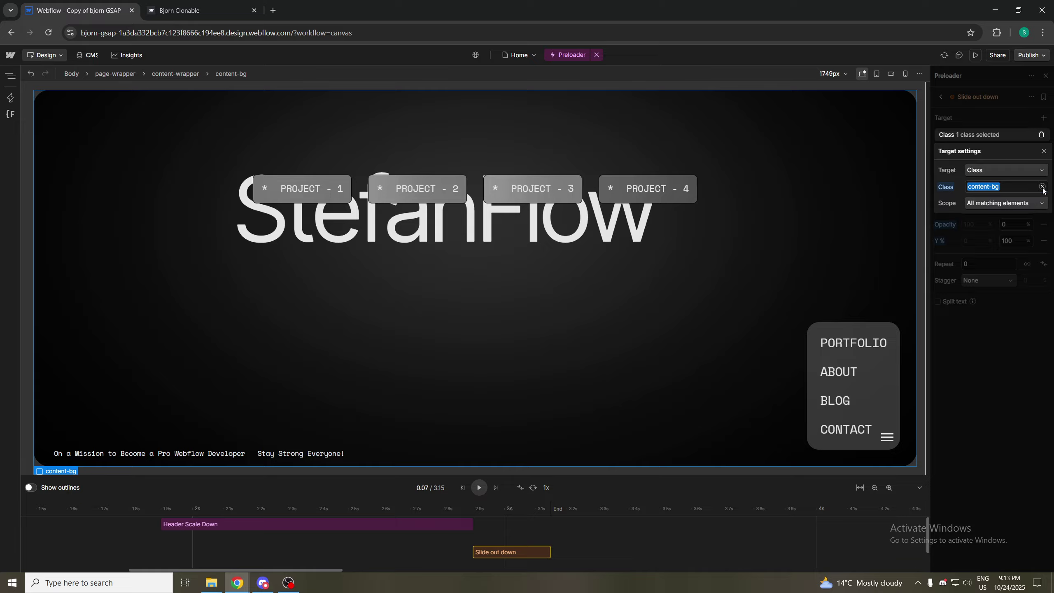
left_click(1042, 187)
left_click(1009, 188)
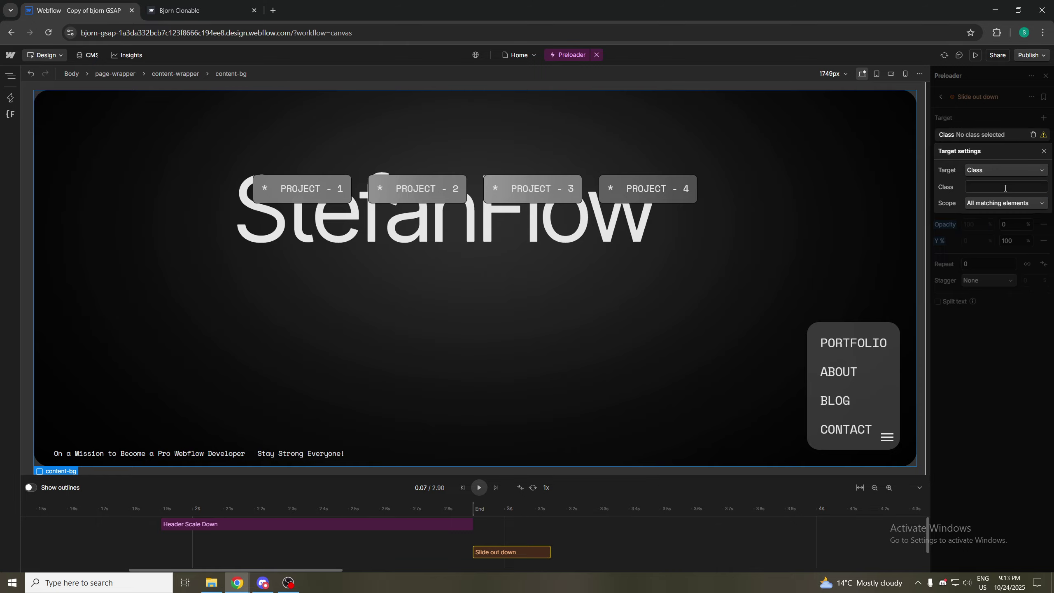
left_click(998, 187)
type("content")
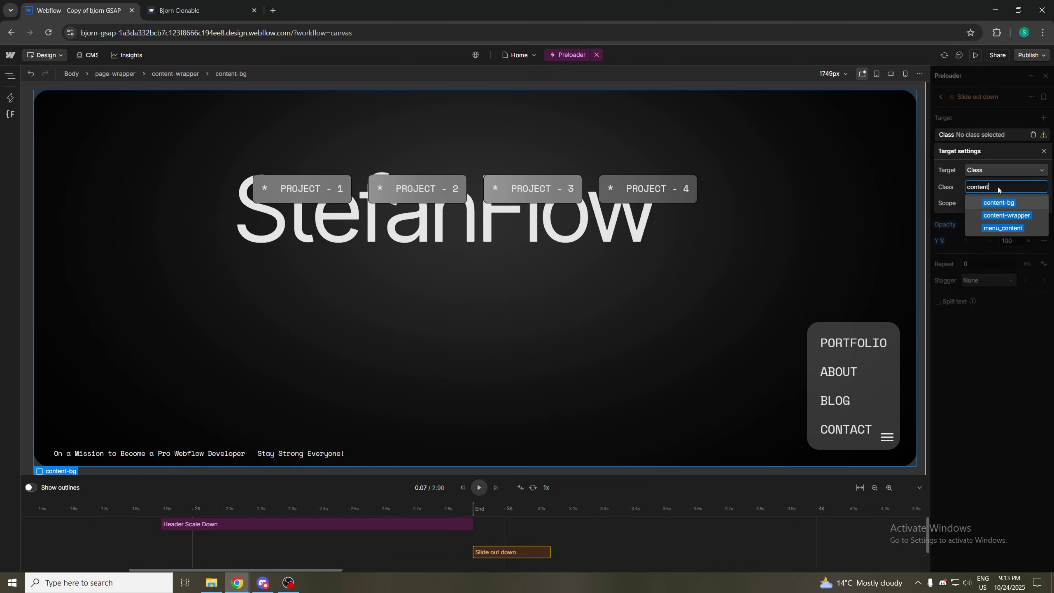
left_click(993, 204)
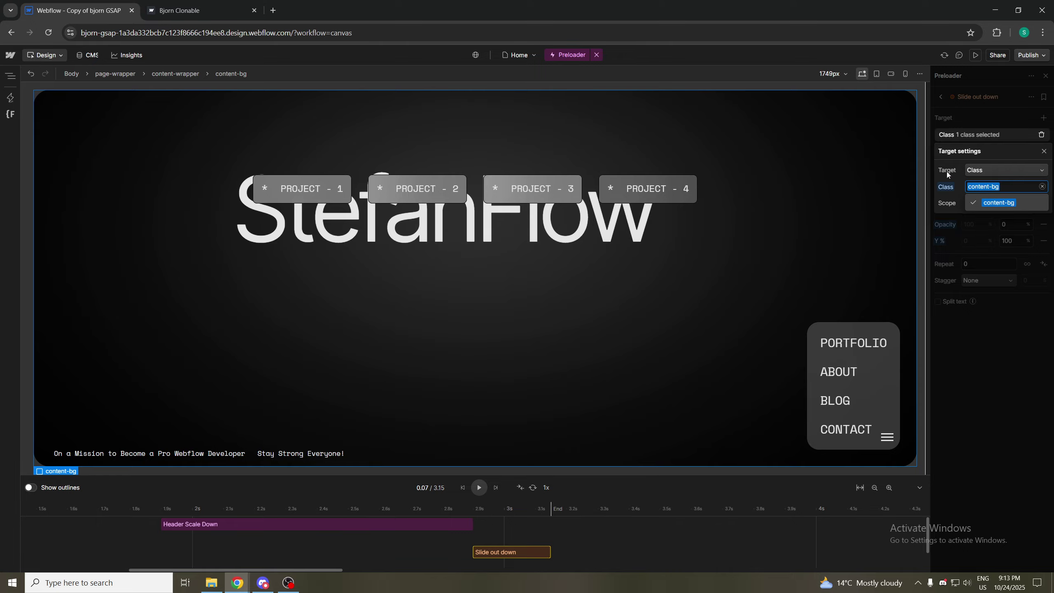
left_click(933, 141)
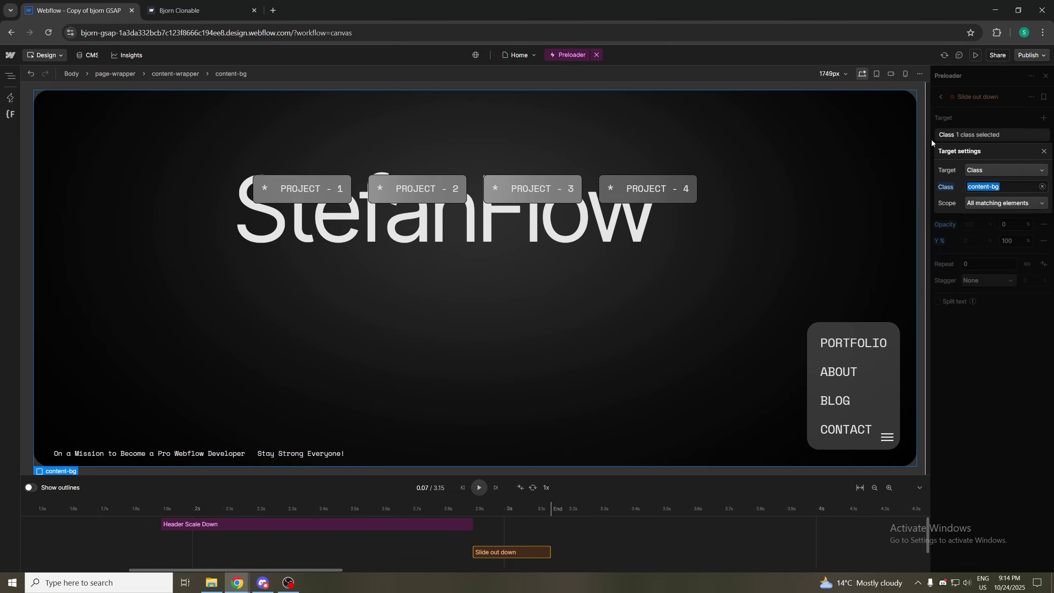
left_click(931, 140)
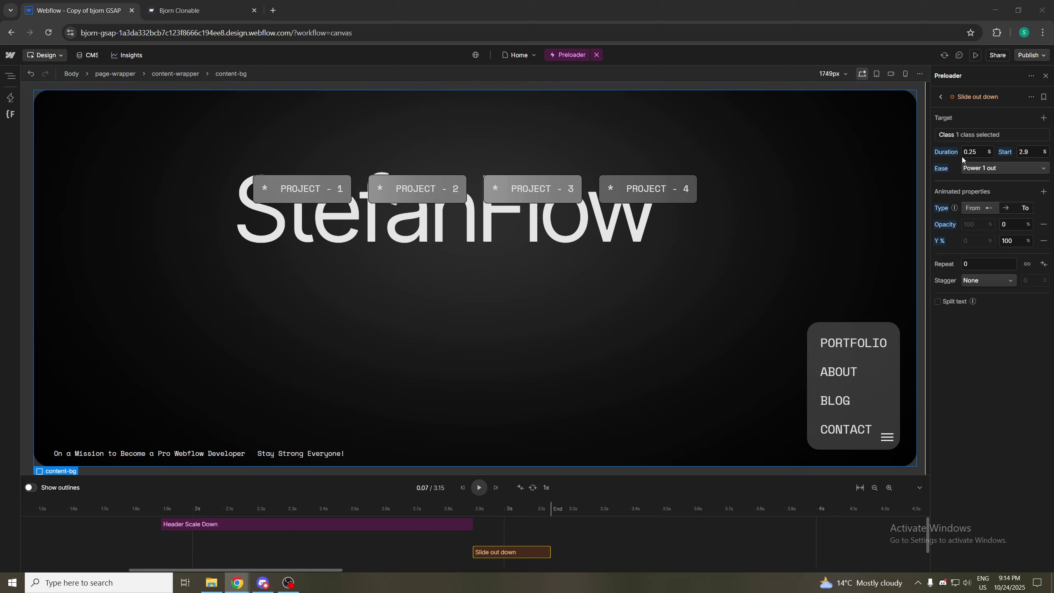
Set the Slide out down action's timing to a 1.2 s duration, 1.9 s start and Power 1 in ease
left_click(978, 150)
type("1.")
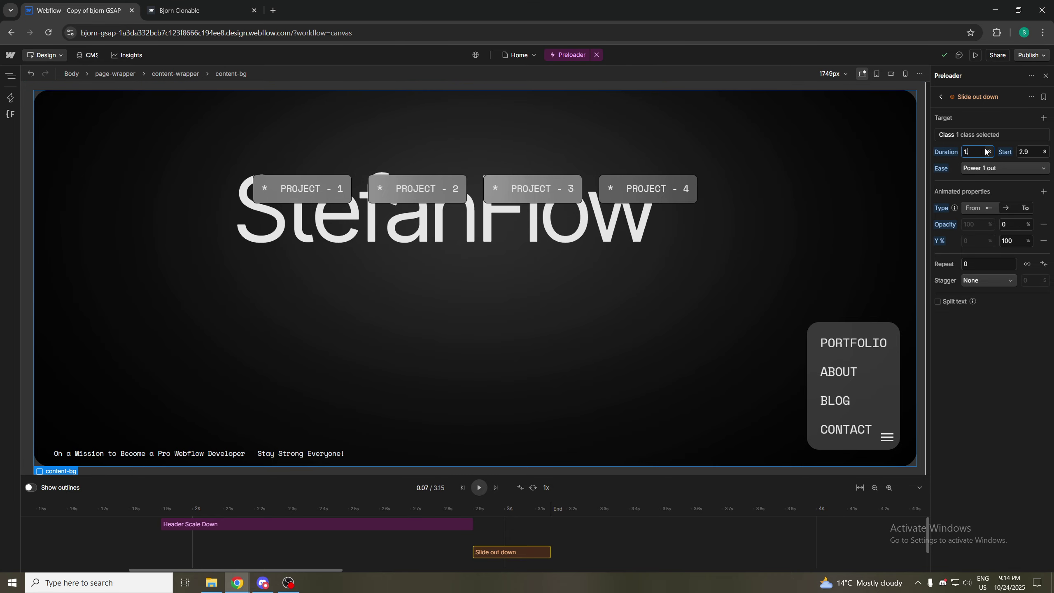
type("2")
key("Return")
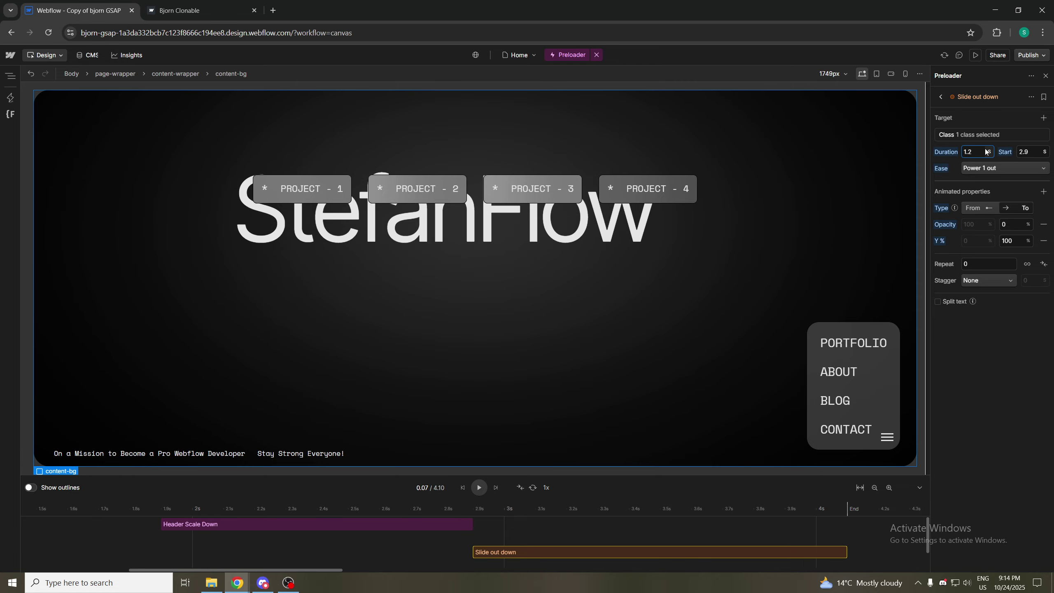
left_click(1032, 154)
type("1")
key("Return")
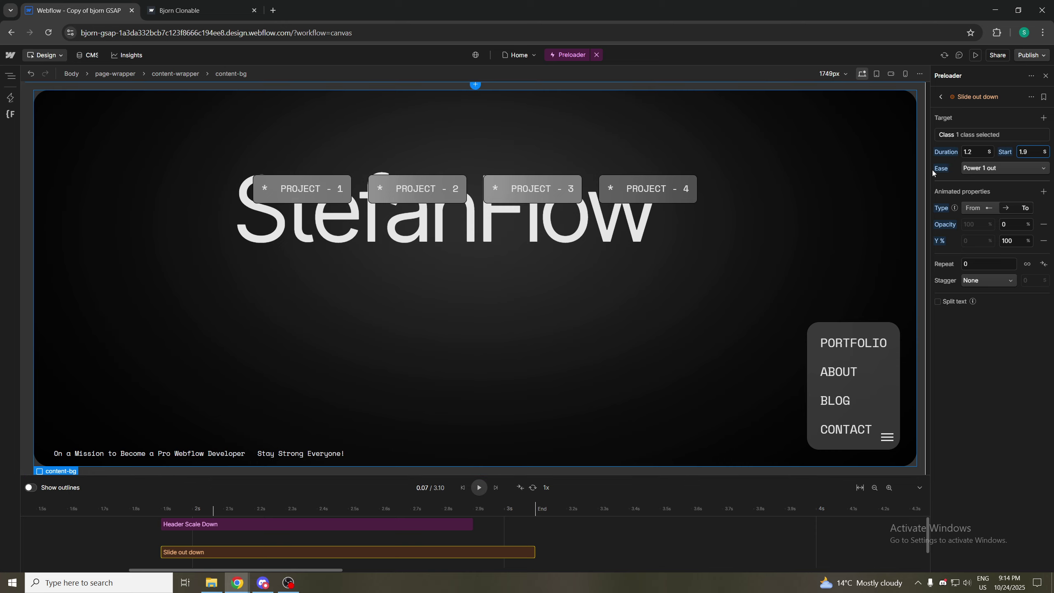
left_click(989, 168)
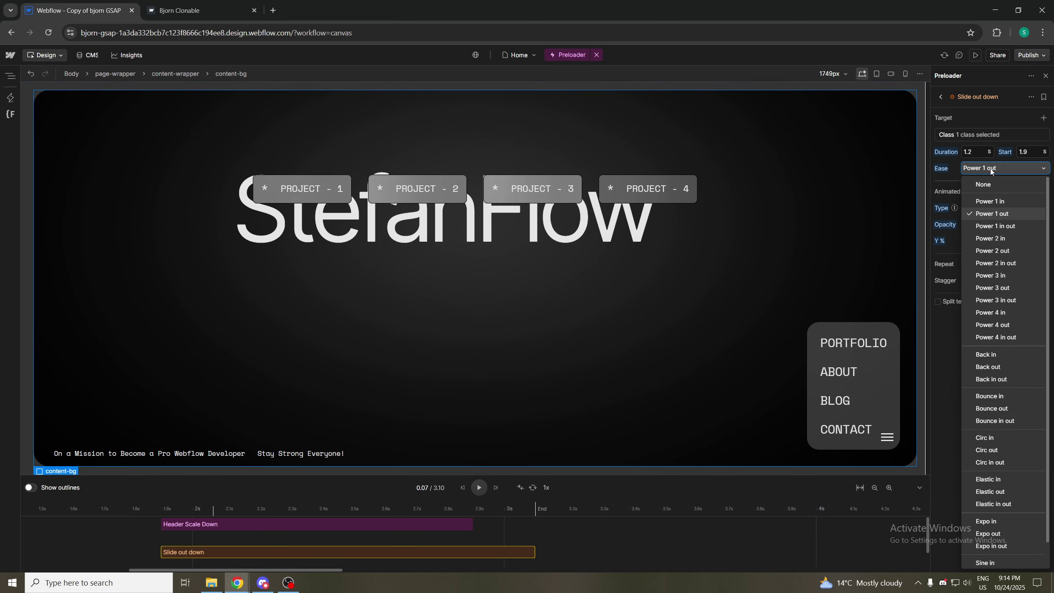
left_click(990, 202)
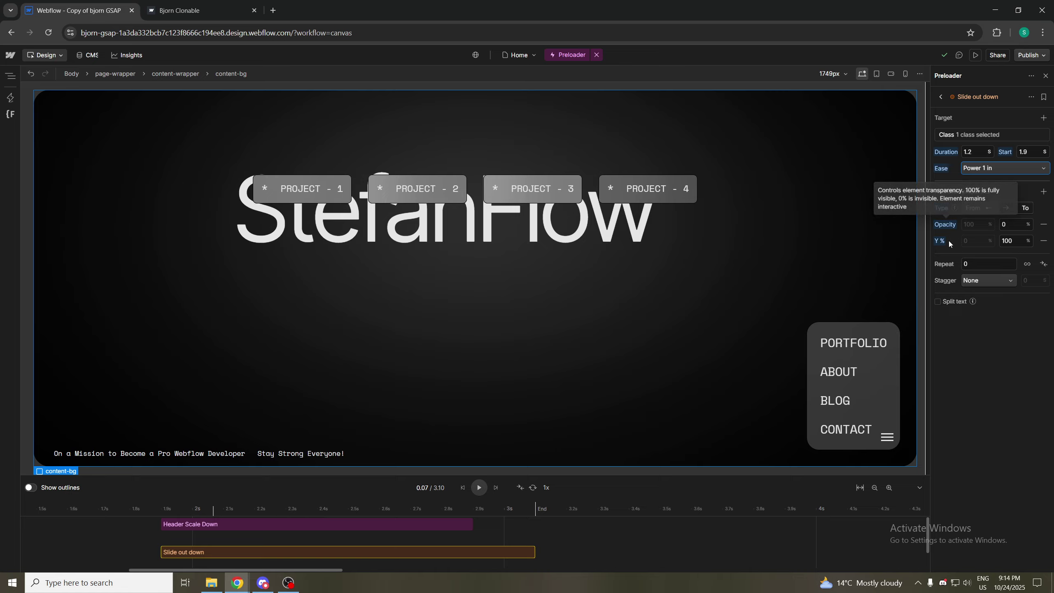
Remove the Opacity and Y % properties from the Slide out down action and add a Scale property
left_click(1044, 225)
left_click(1043, 224)
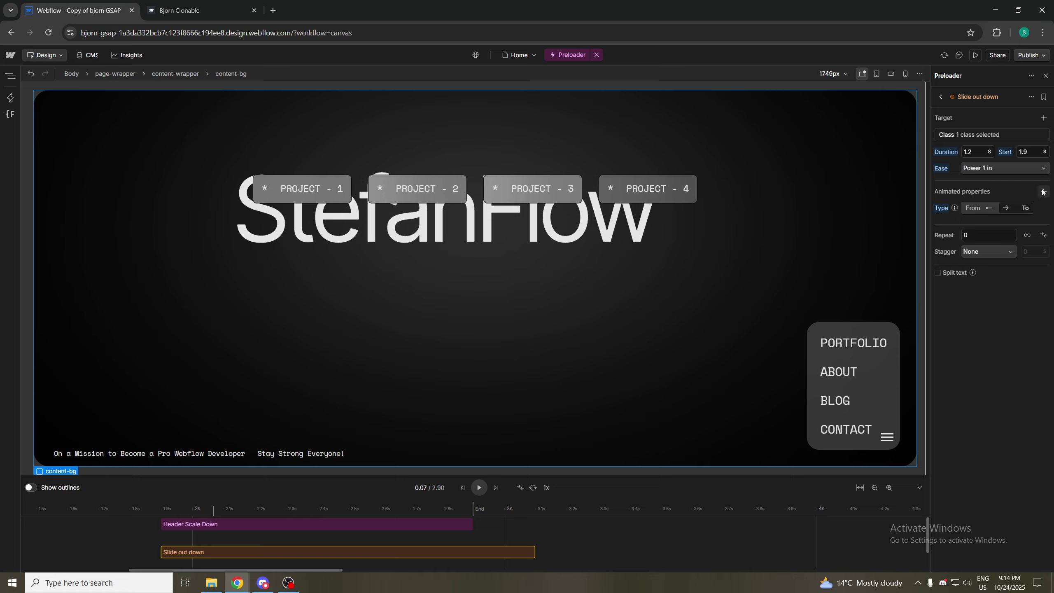
left_click(1044, 191)
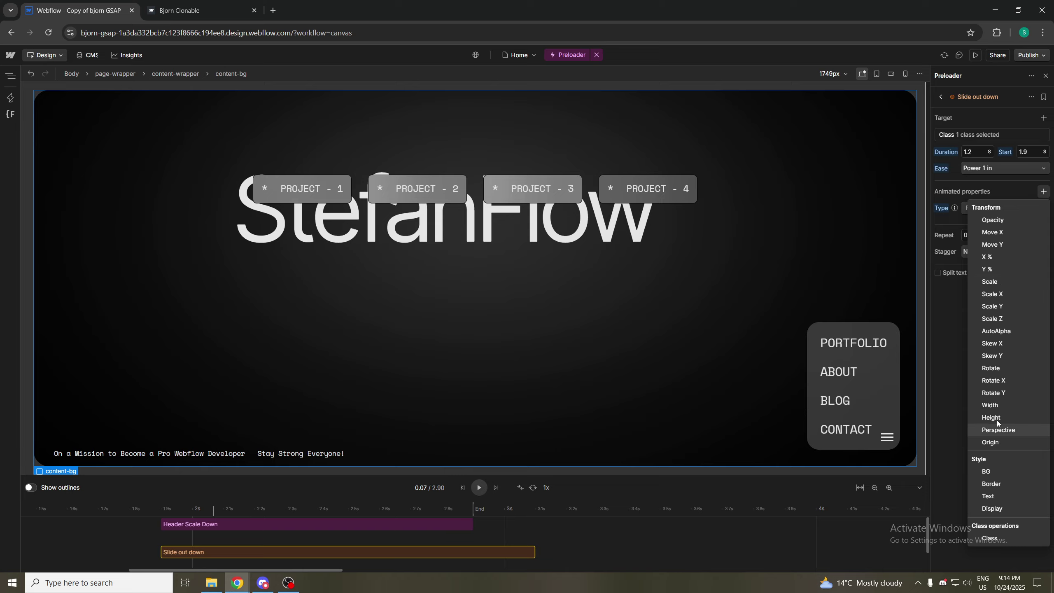
left_click(1001, 283)
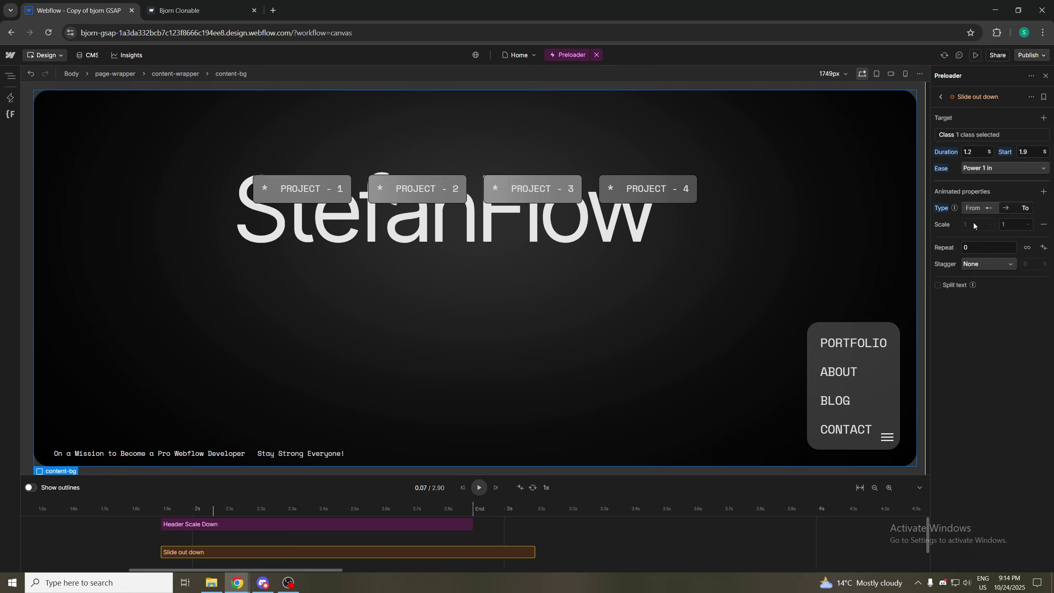
Make the Slide out down action a From animation with a starting Scale of 1.2
left_click(977, 210)
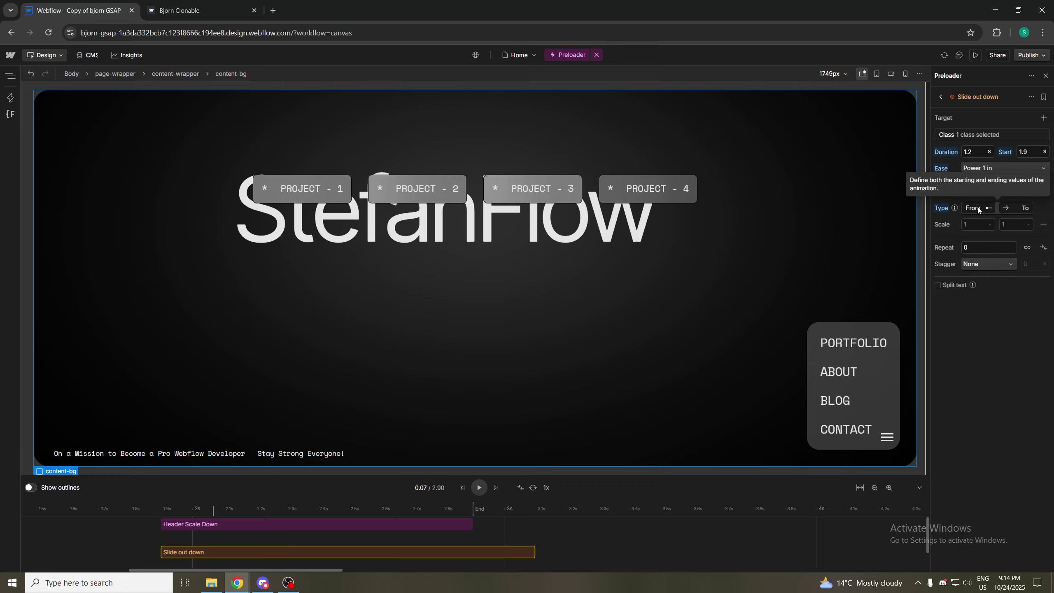
left_click(976, 225)
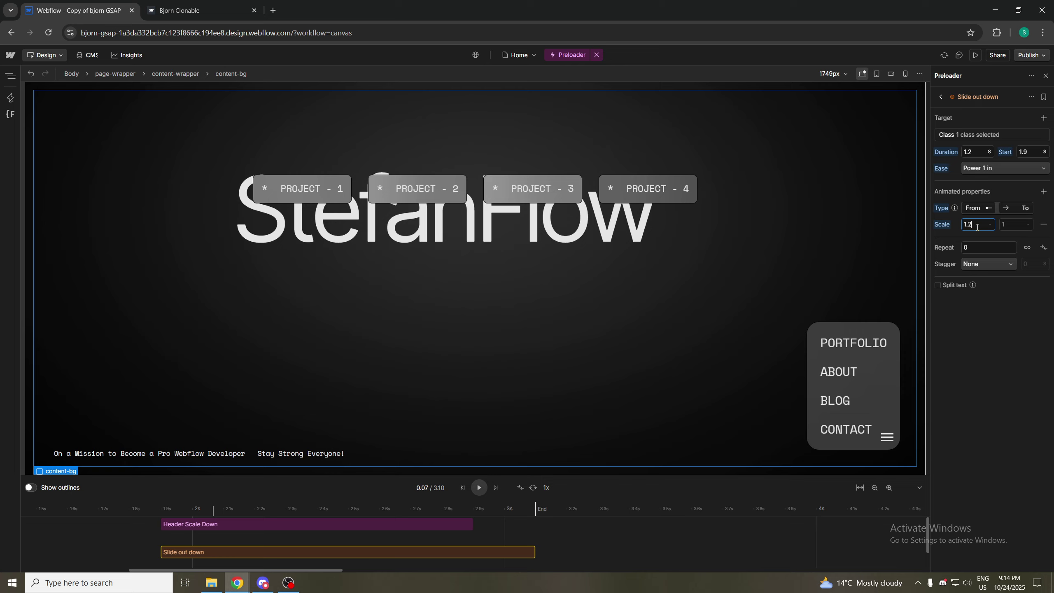
left_click(1011, 229)
left_click(980, 235)
Preview the page-load animation, compare it with a replay of the Bjorn Clonable reference site, and return to the Webflow project
left_click(975, 55)
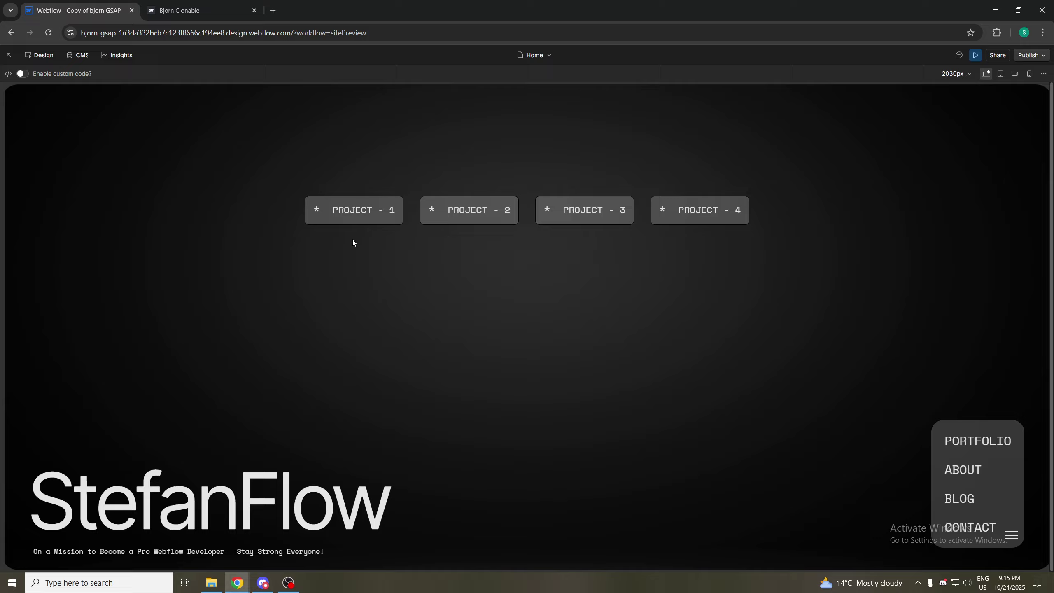
left_click(976, 57)
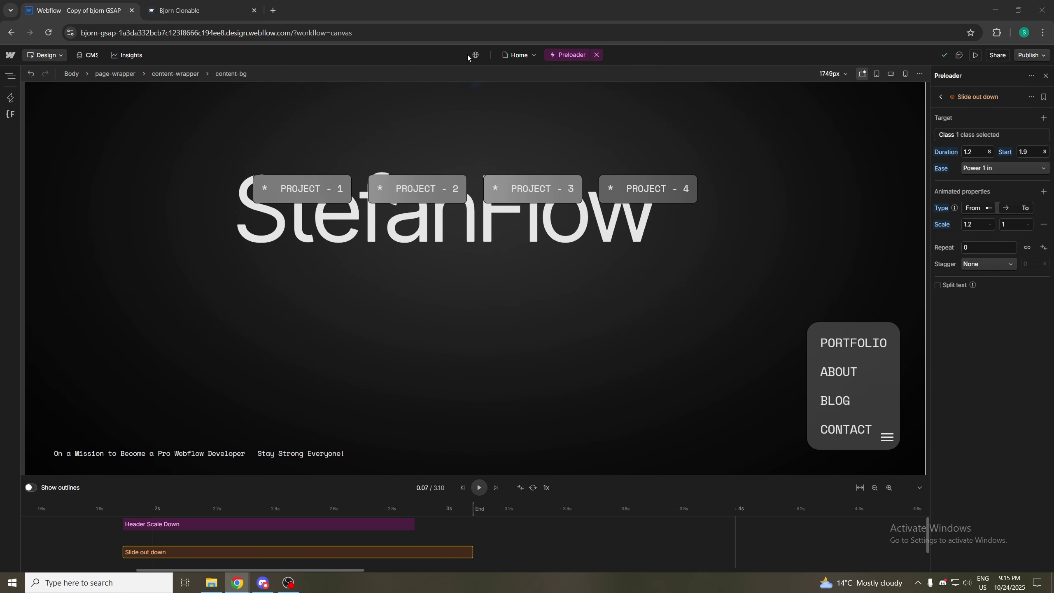
left_click(178, 10)
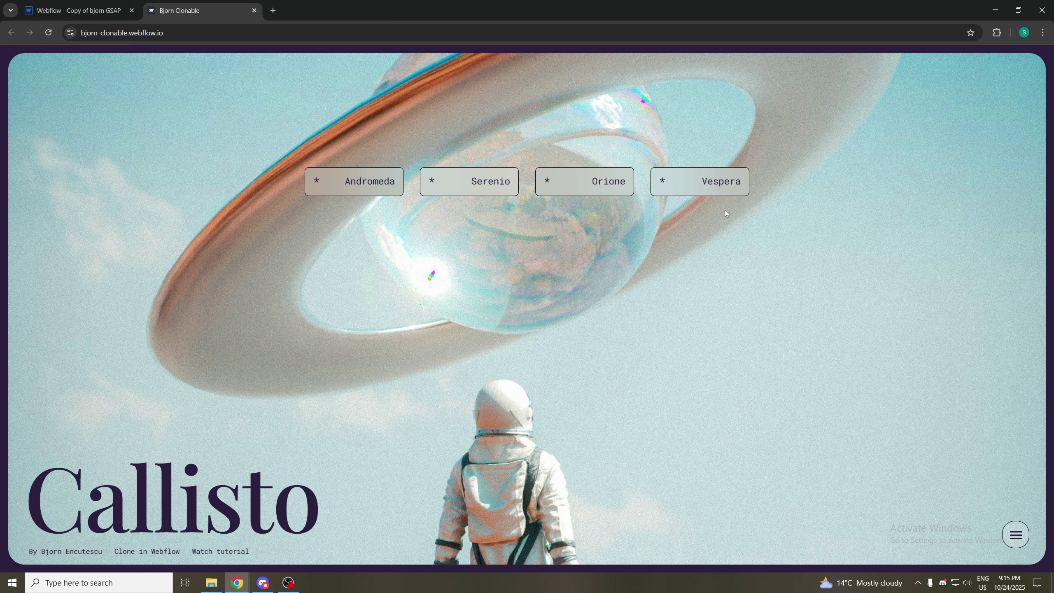
left_click(48, 32)
left_click(49, 32)
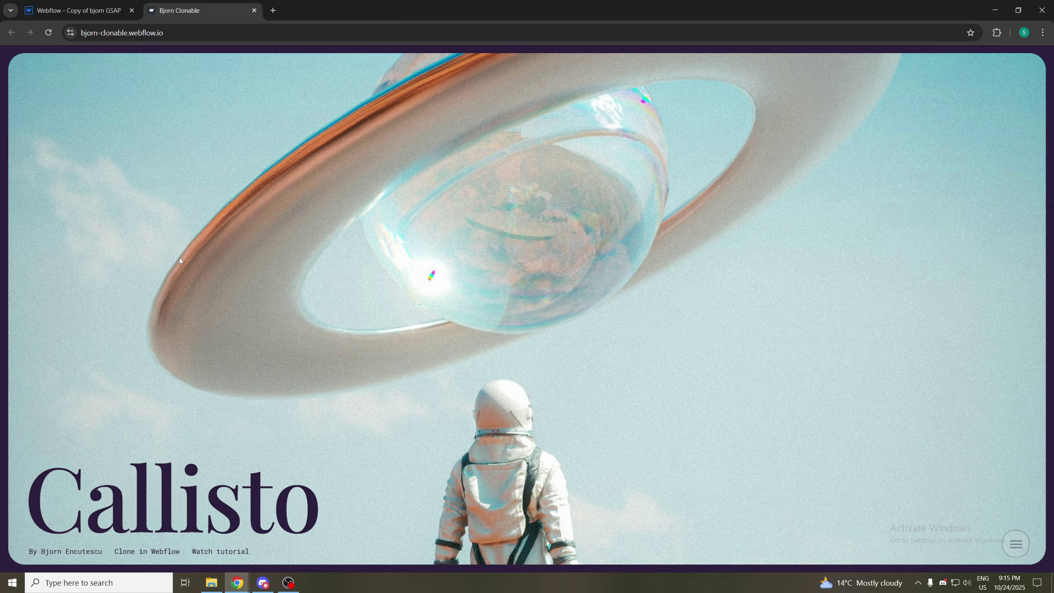
left_click(107, 11)
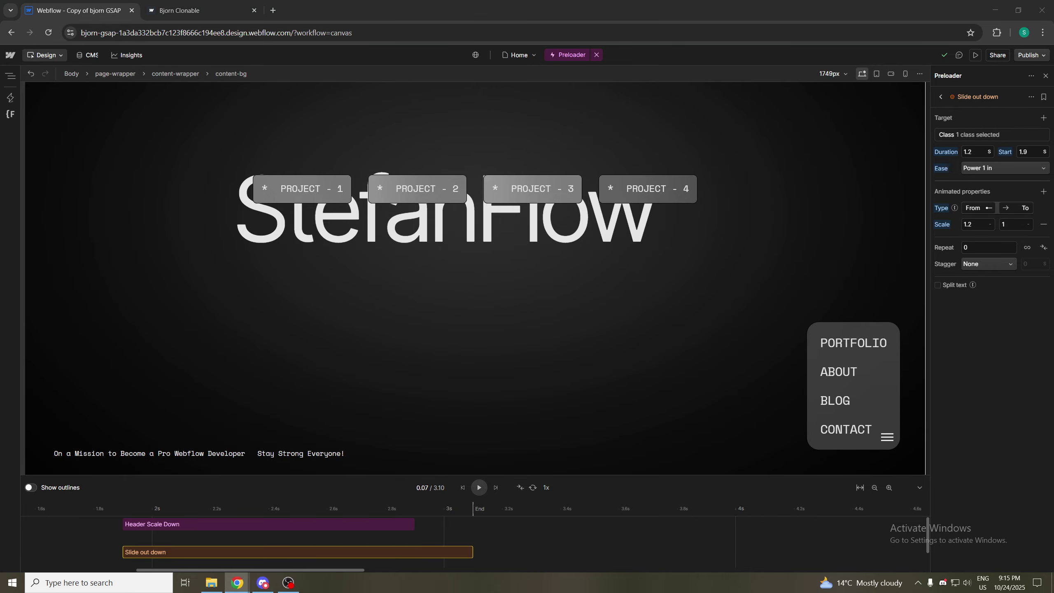
Add a Preloader action by searching for "Menu Animate In" and accepting the Fade in preset
left_click(942, 97)
left_click(1045, 141)
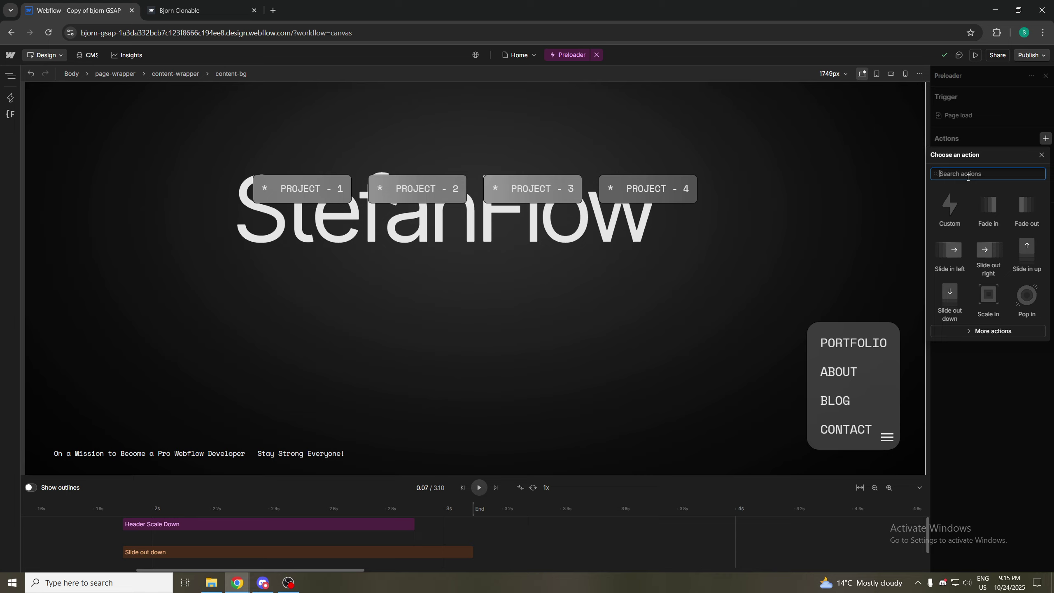
type("Menu")
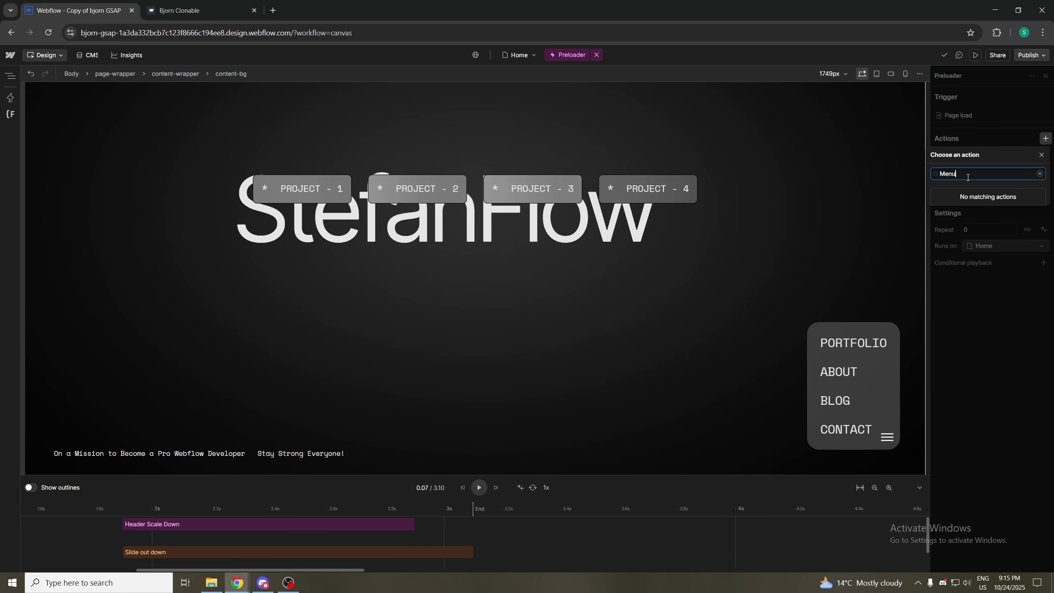
type(" Animate I")
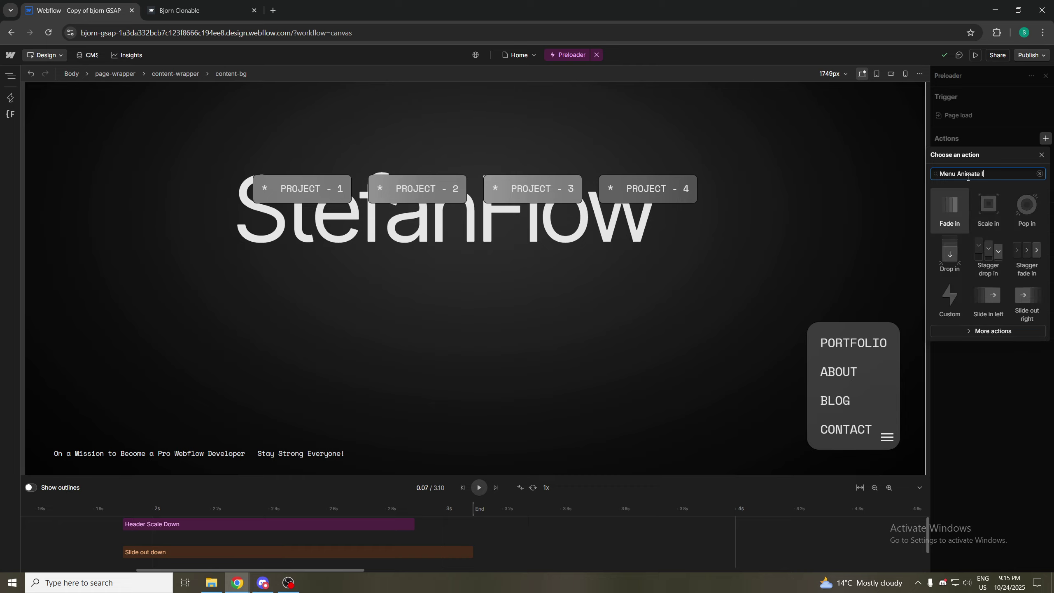
type("n")
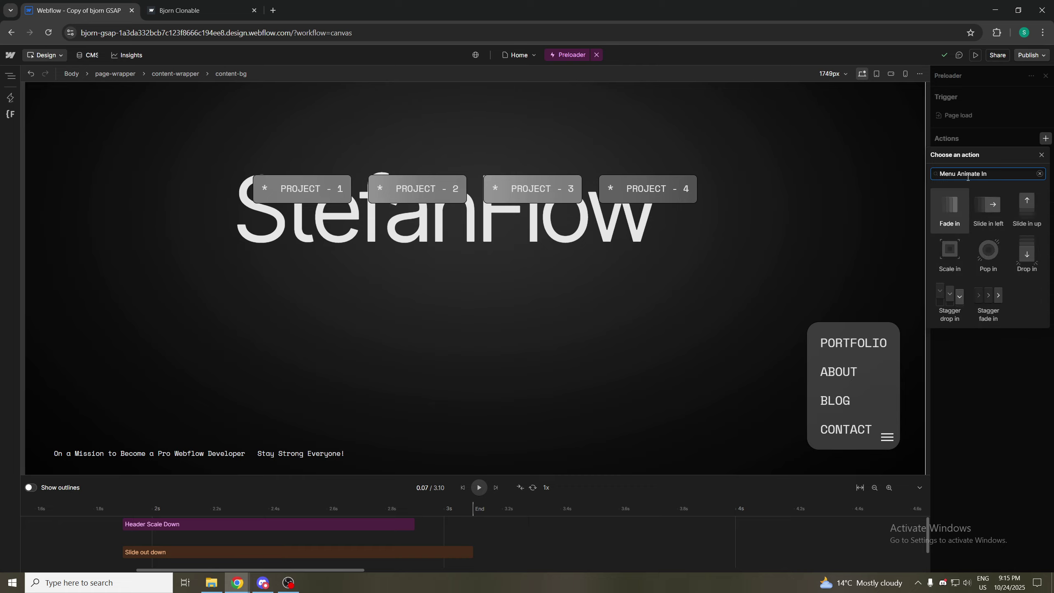
key("Return")
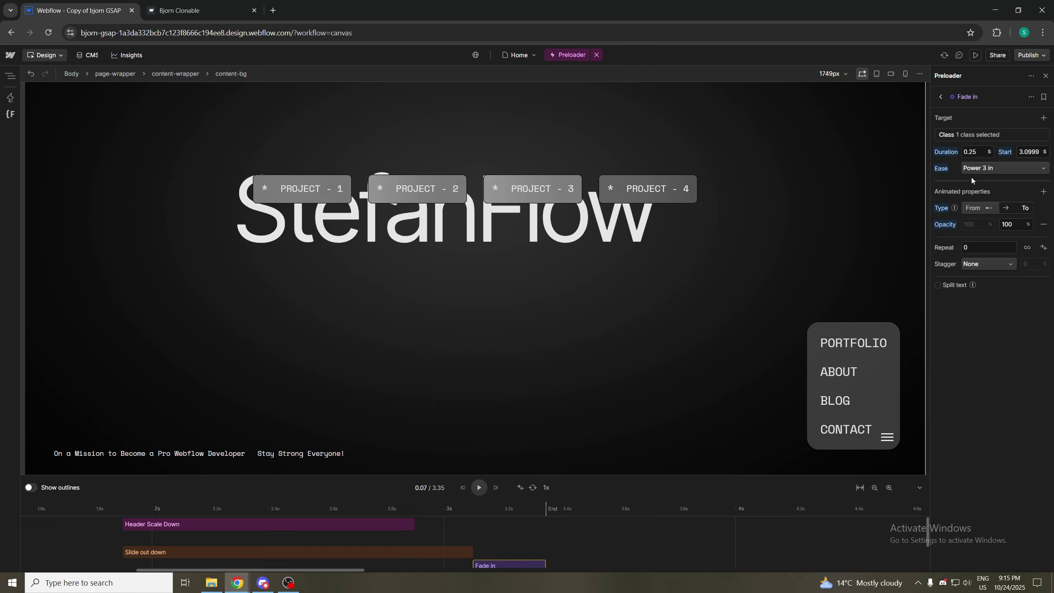
Replace the Fade in action's target class content-bg with menu_wrapper
left_click(969, 133)
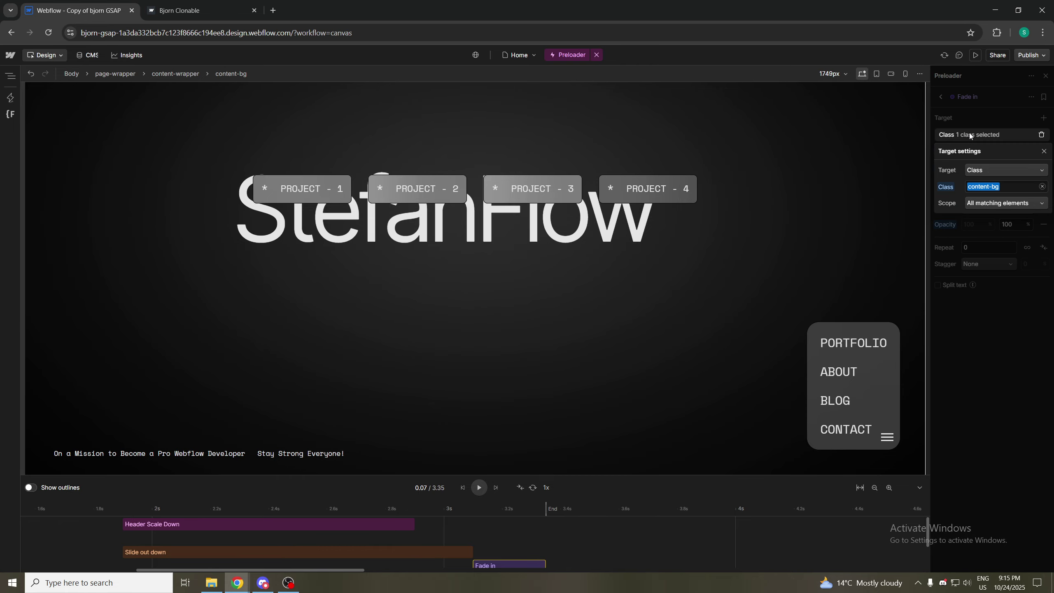
left_click(996, 187)
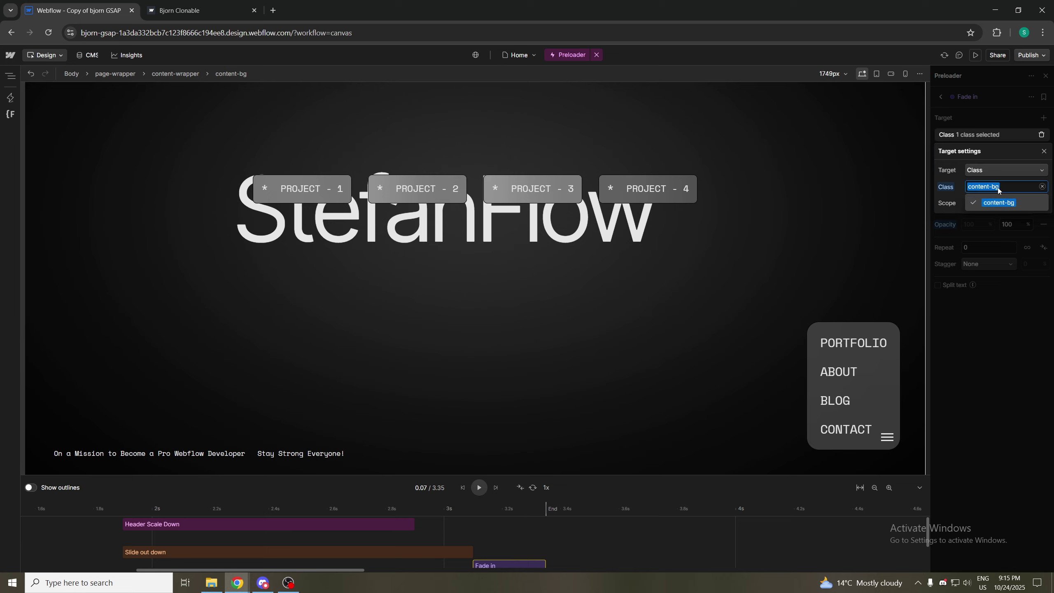
key("BackSpace")
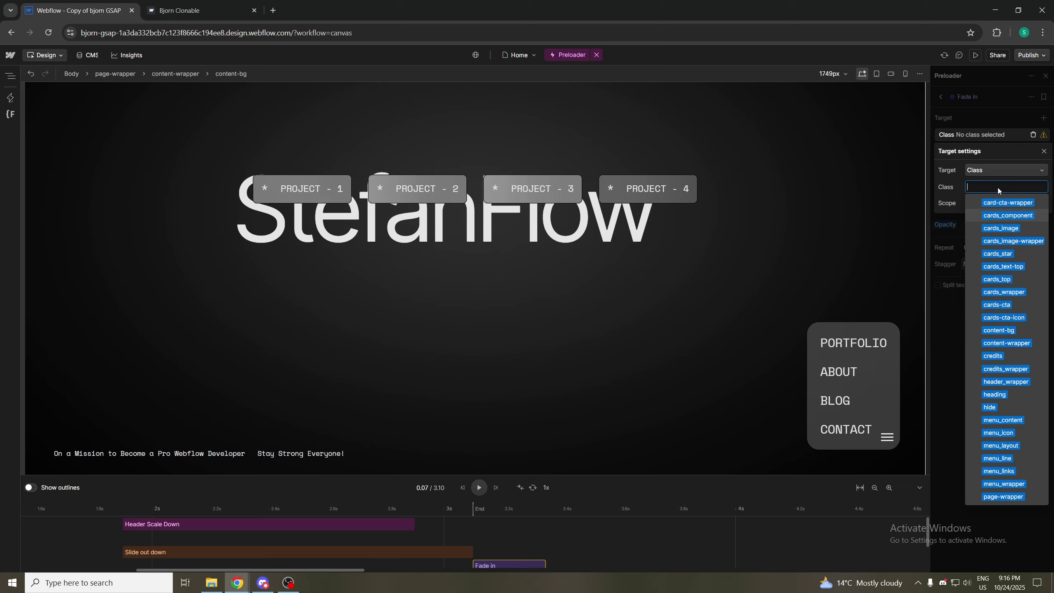
type("mun")
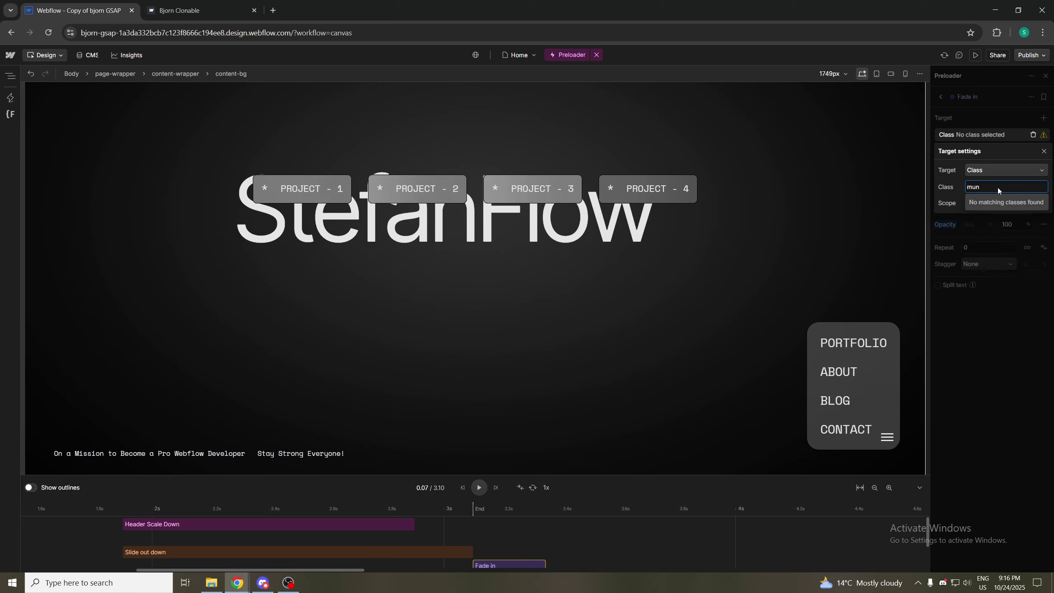
key("BackSpace")
key("BackSpace")
type("enu_")
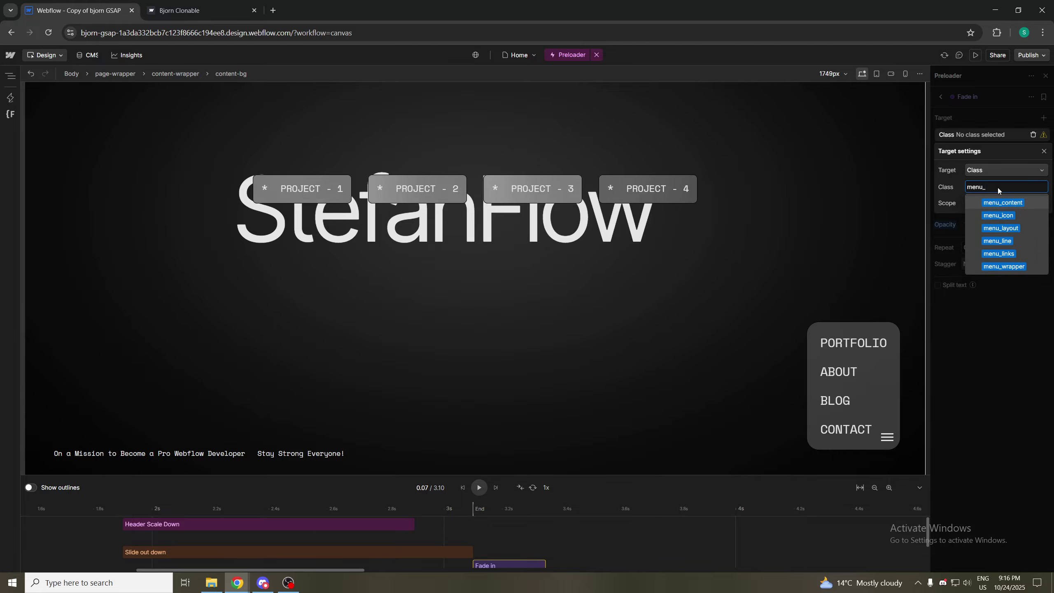
type("wrapper")
key("Return")
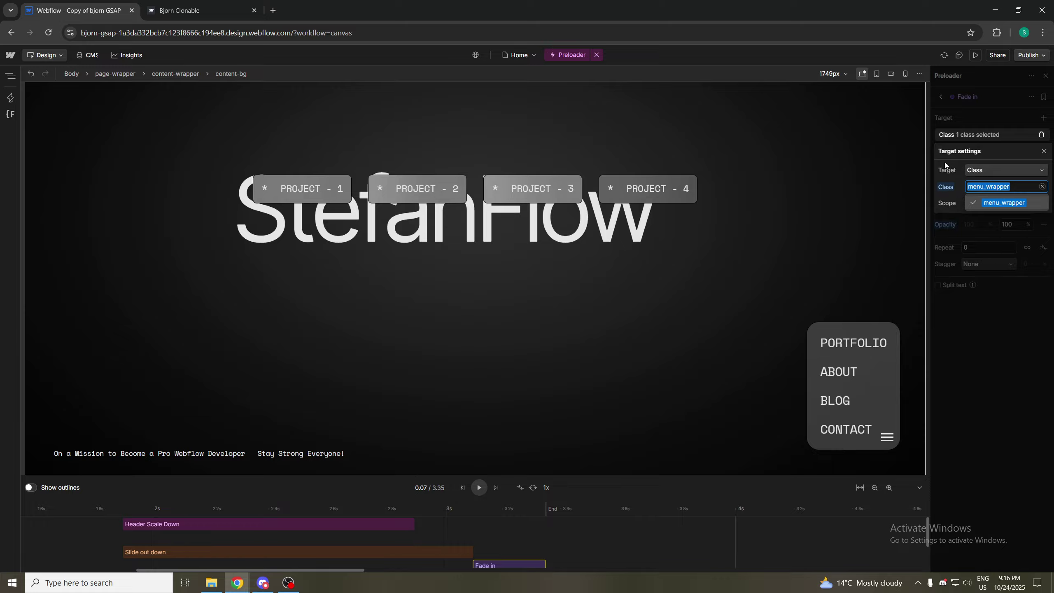
left_click(959, 152)
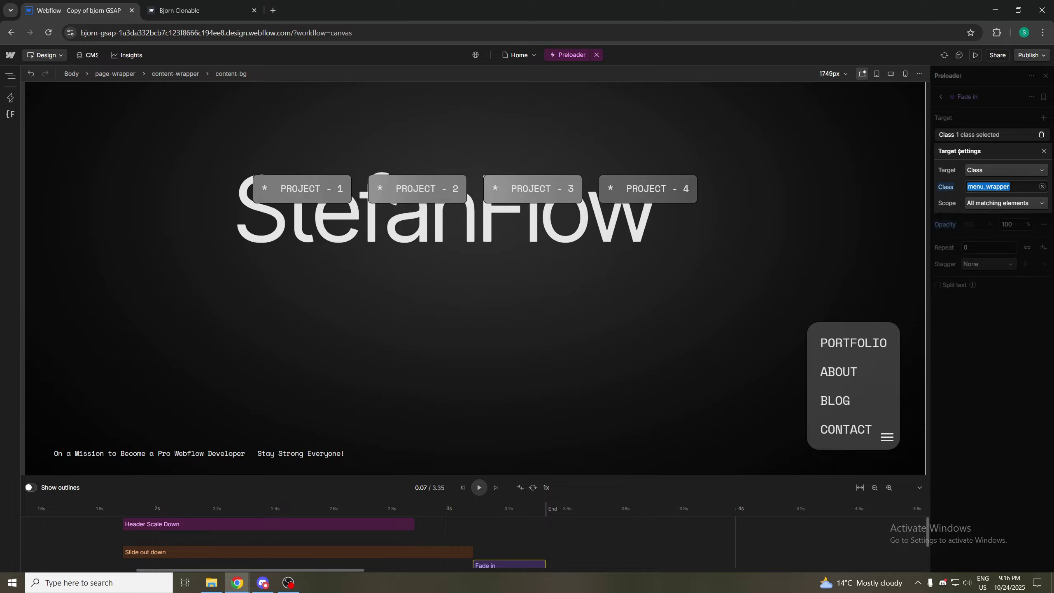
left_click(1043, 151)
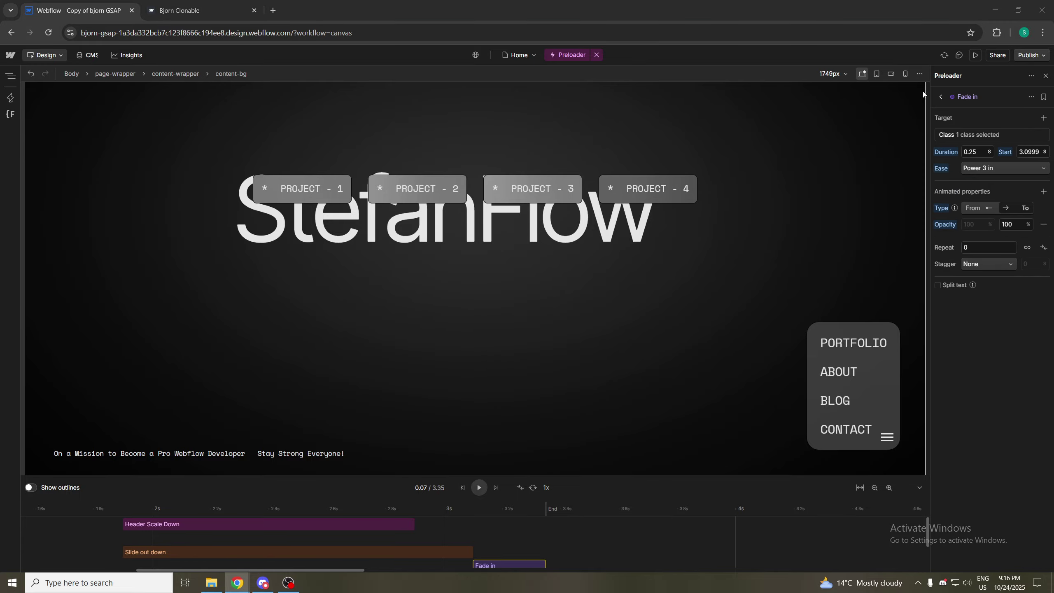
Set the Fade in action's duration to 0.5 s and check its place in the timeline
left_click(980, 152)
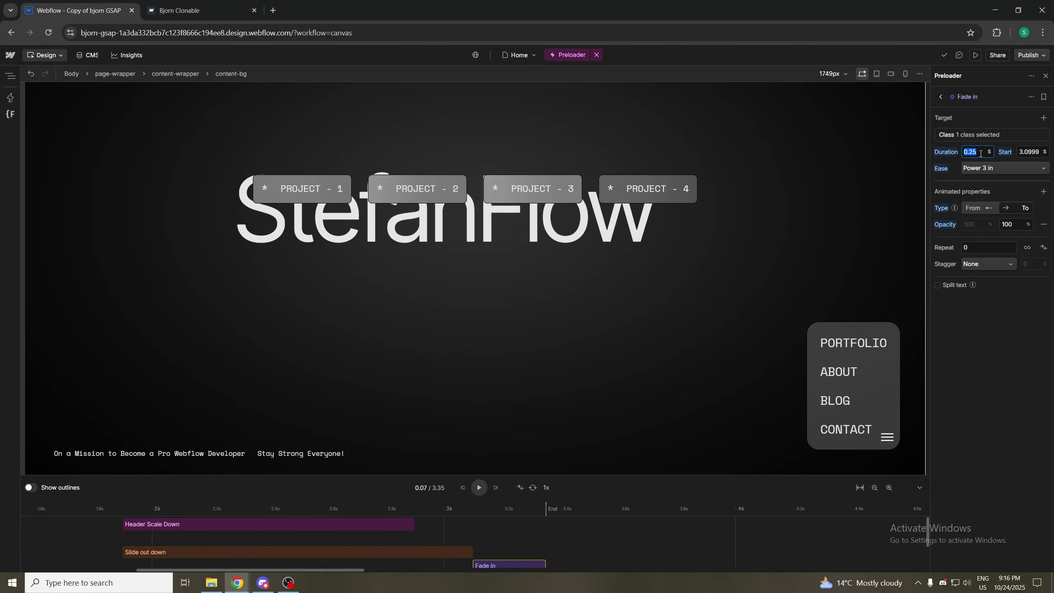
type("0.5")
key("Return")
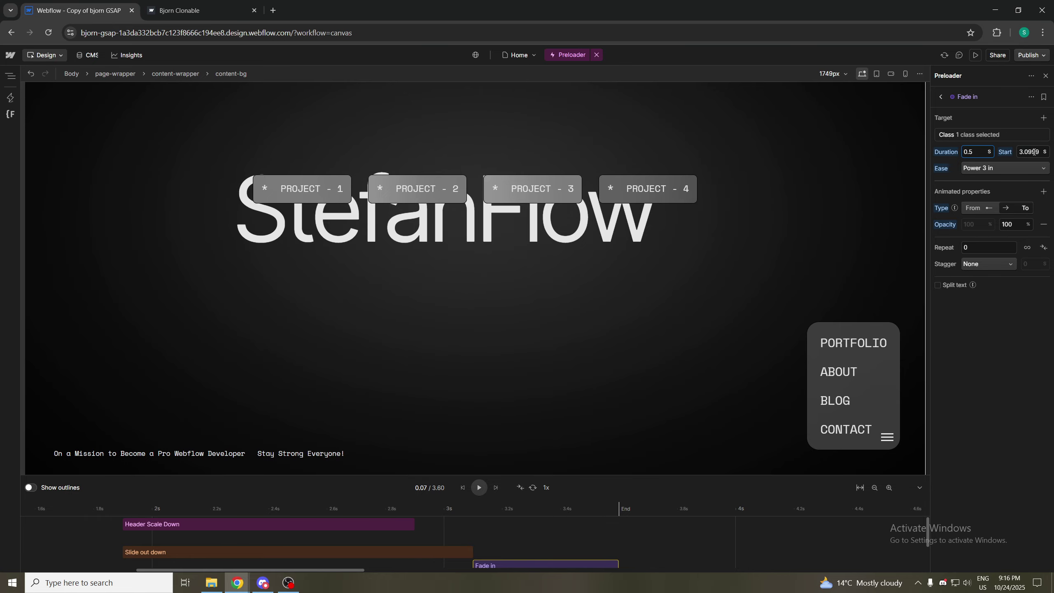
scroll(532, 544, "down", 1)
scroll(510, 546, "up", 1)
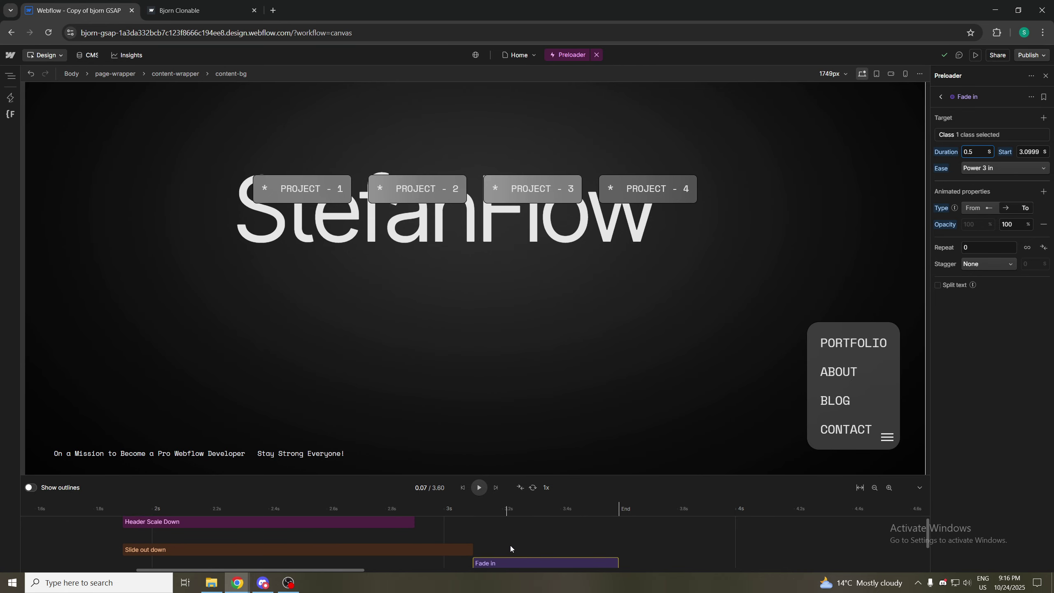
scroll(508, 547, "down", 1)
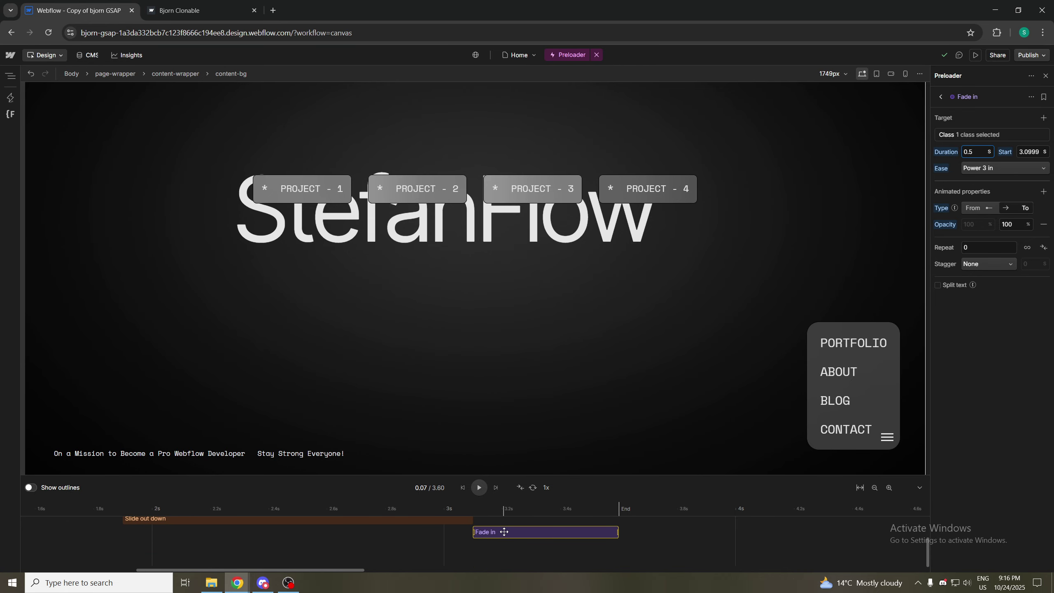
scroll(517, 539, "up", 1)
Rename the Fade in action to "Menu Animate In" and return to the Preloader action list
double_click(969, 97)
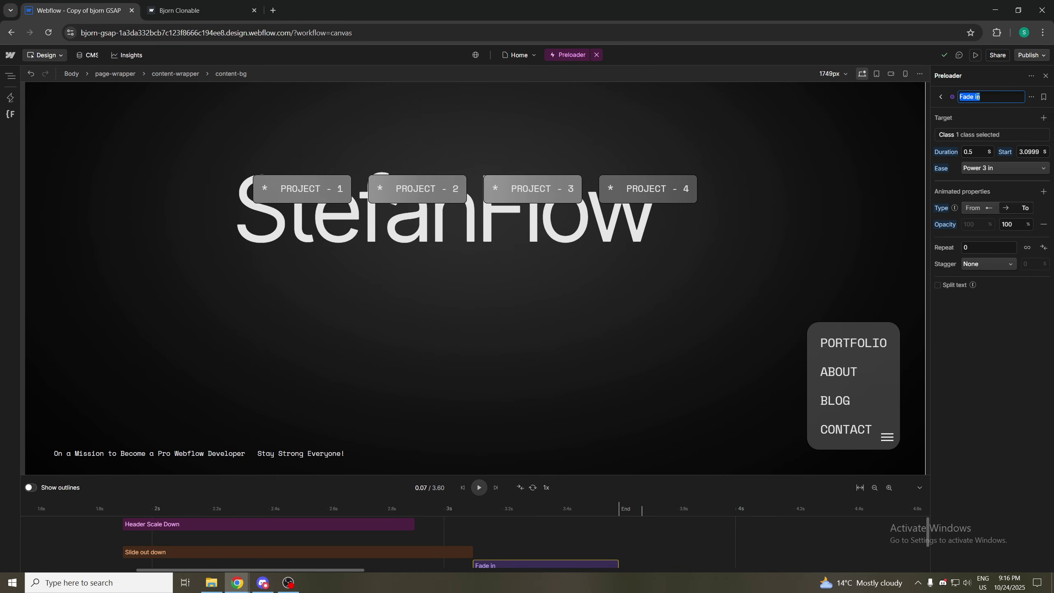
type("Menu Animat")
key("Return")
left_click(942, 97)
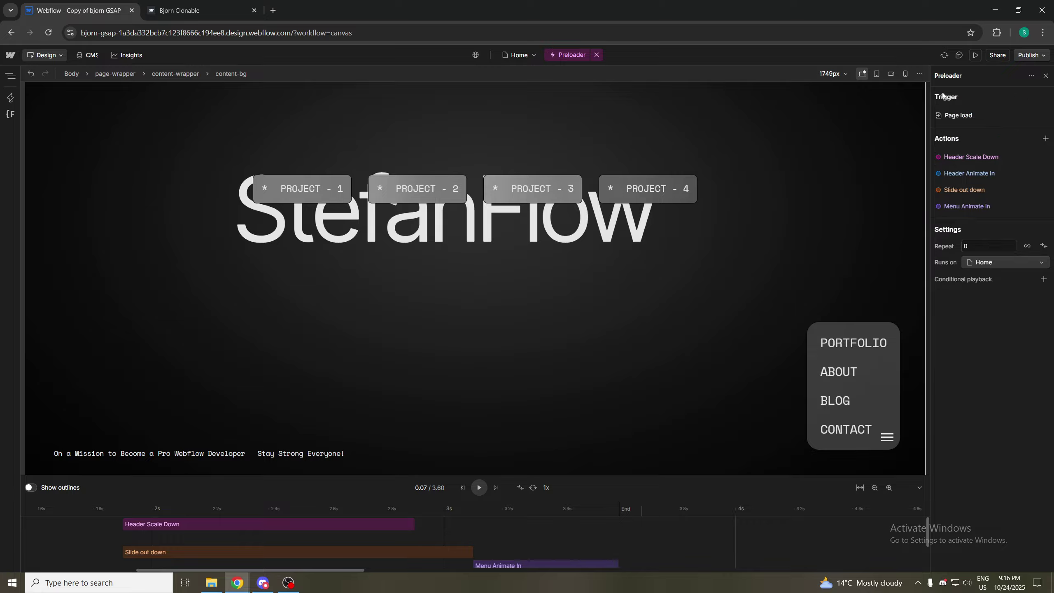
Set the Menu Animate In action's ease to Power 1 out
left_click(964, 206)
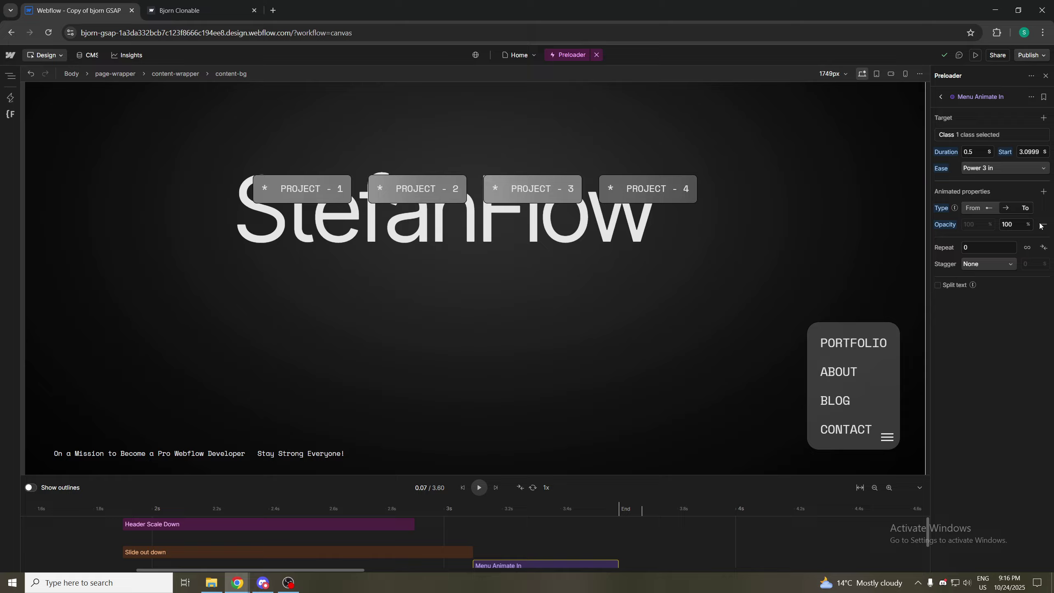
left_click(982, 170)
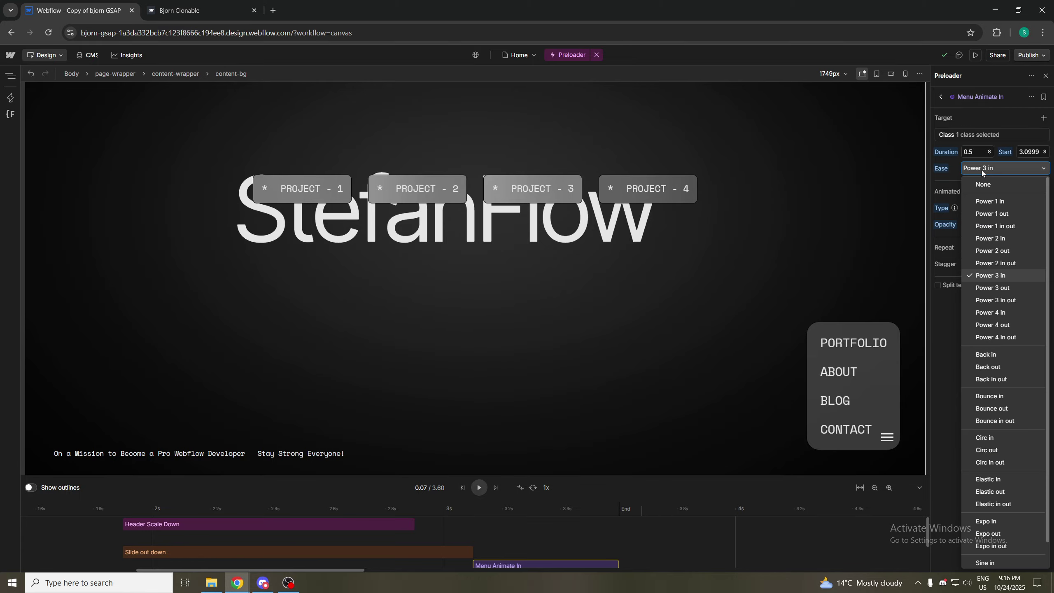
left_click(1006, 215)
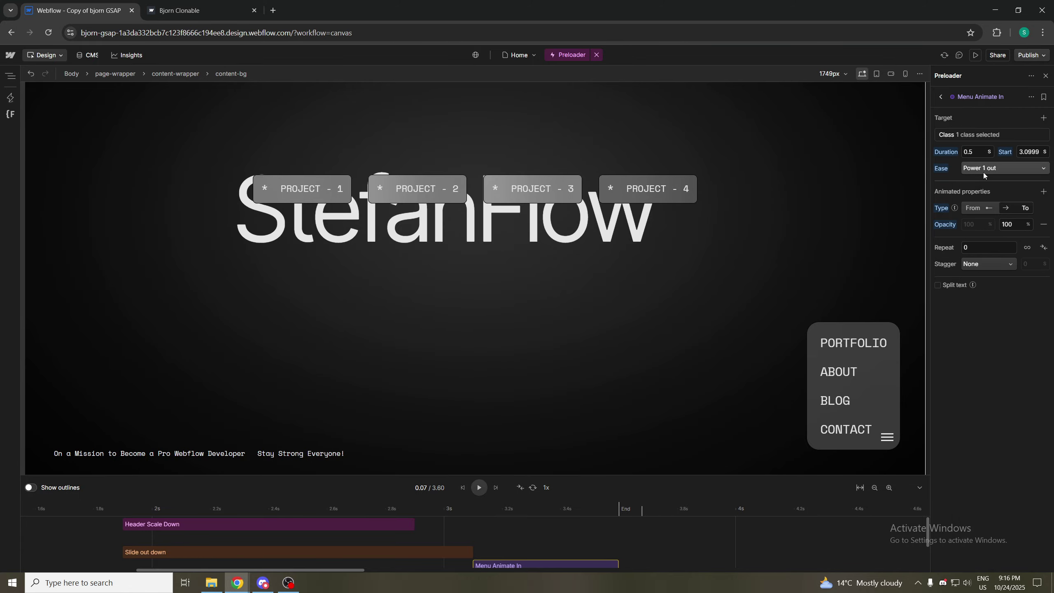
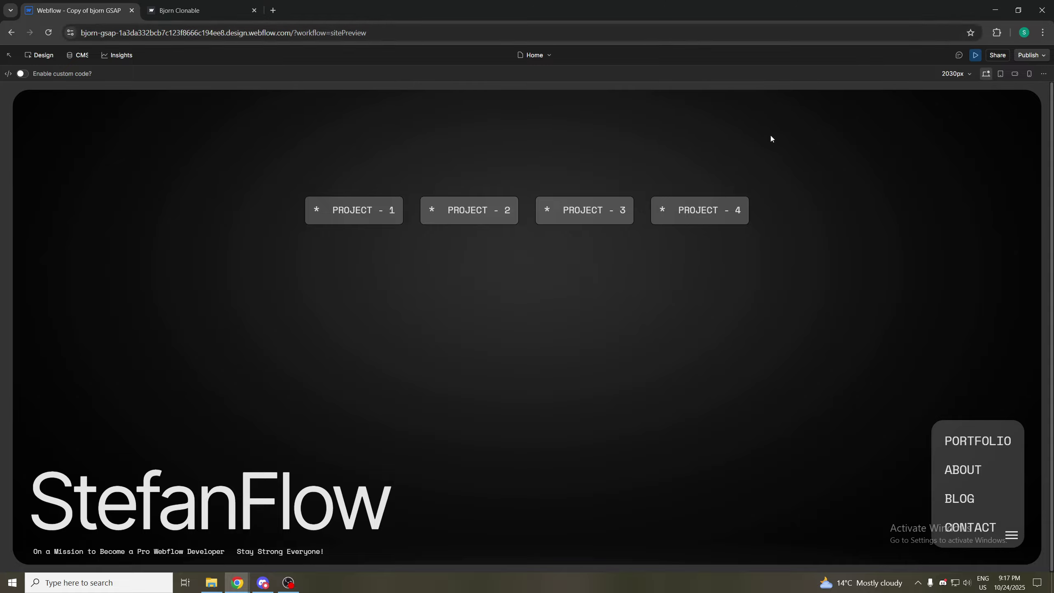
Exit the site preview and restart it to replay the full page-load animation
left_click(975, 61)
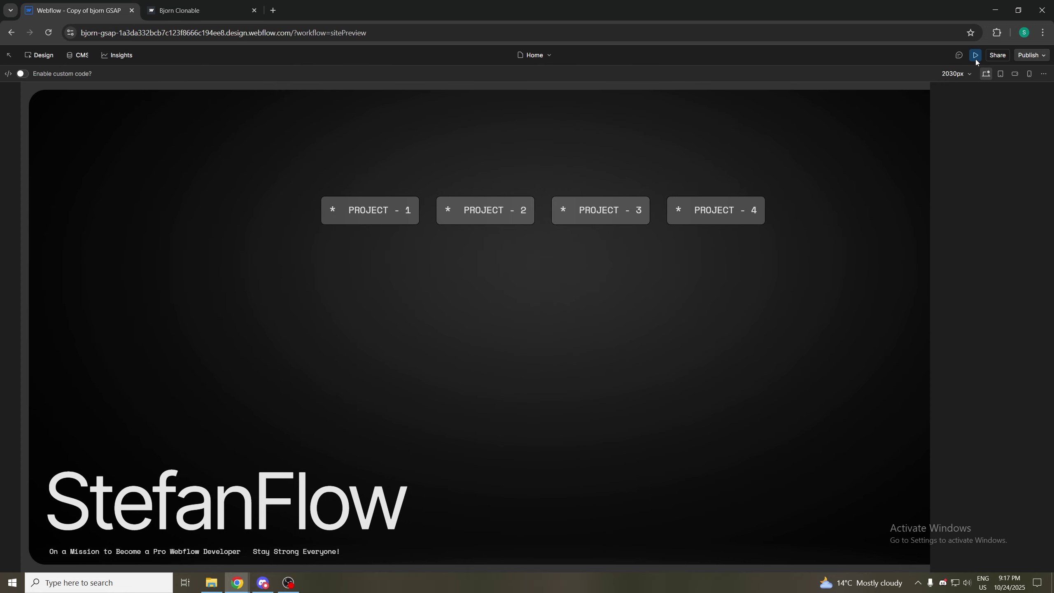
left_click(976, 55)
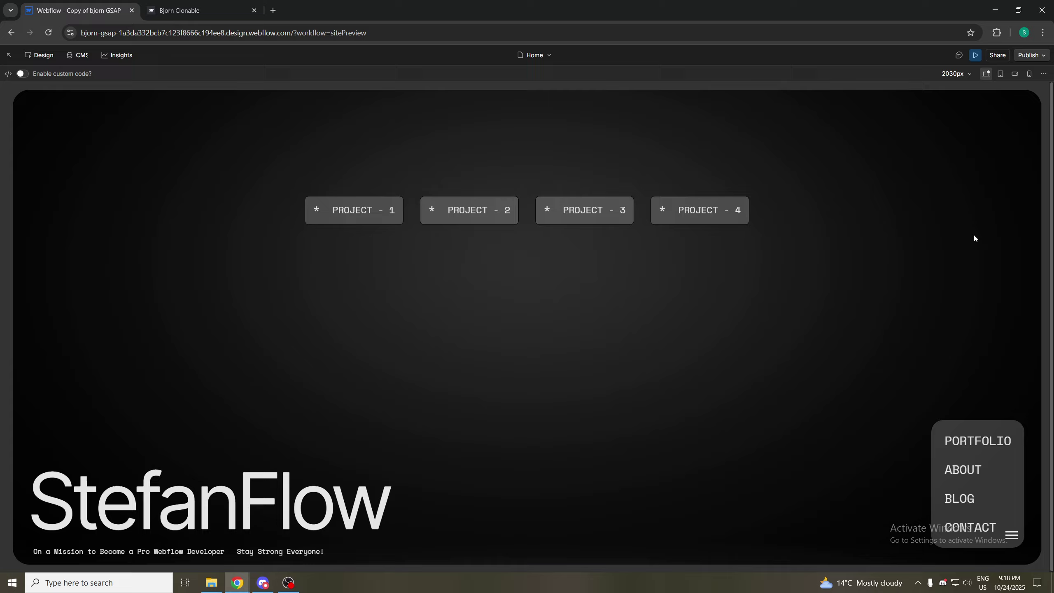
Restart the site preview, switch to the Bjorn Clonable site and reload it to compare the page-load animations
left_click(976, 55)
left_click(976, 55)
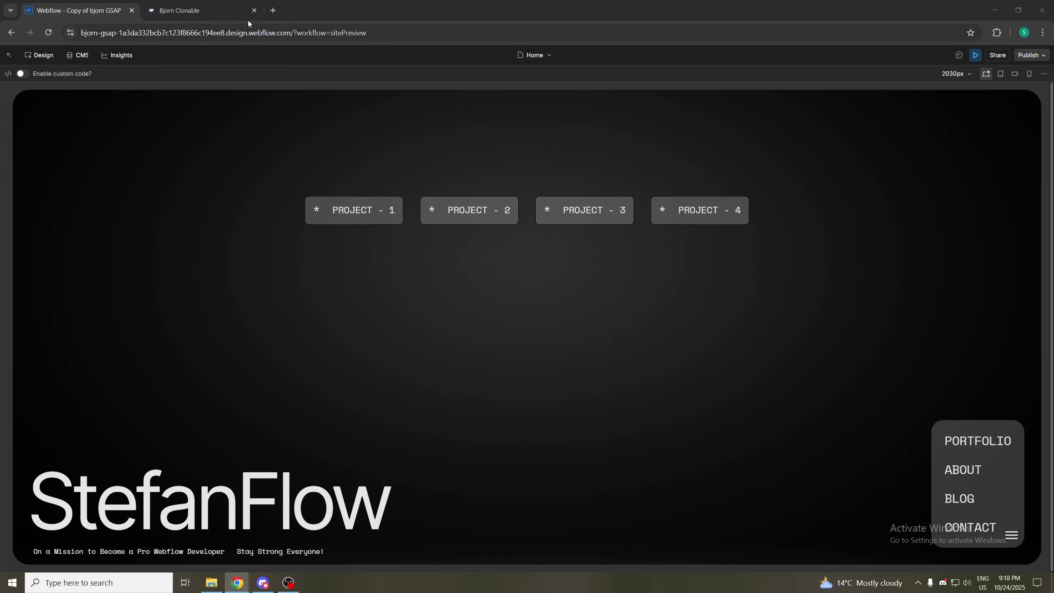
left_click(193, 5)
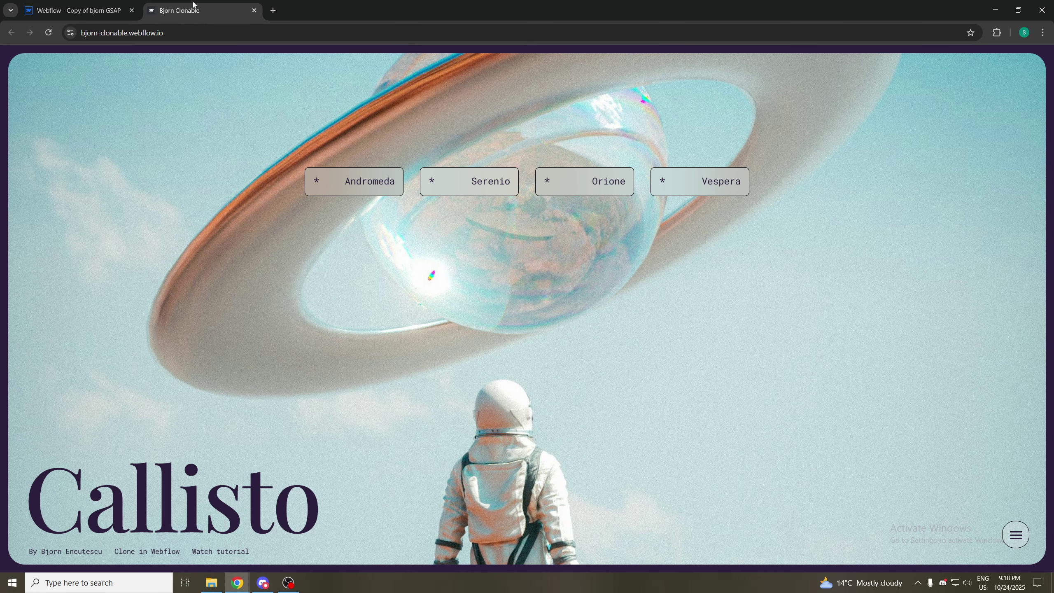
left_click(49, 34)
double_click(190, 502)
left_click(250, 444)
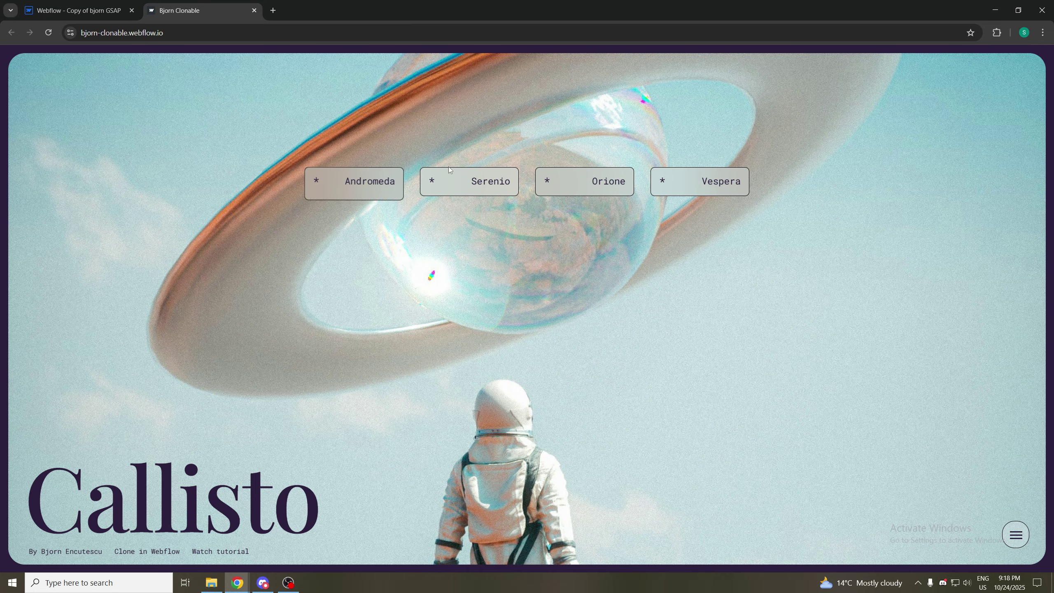
Switch back to Webflow and restart the site preview to watch the header, background and menu animate in
left_click(75, 10)
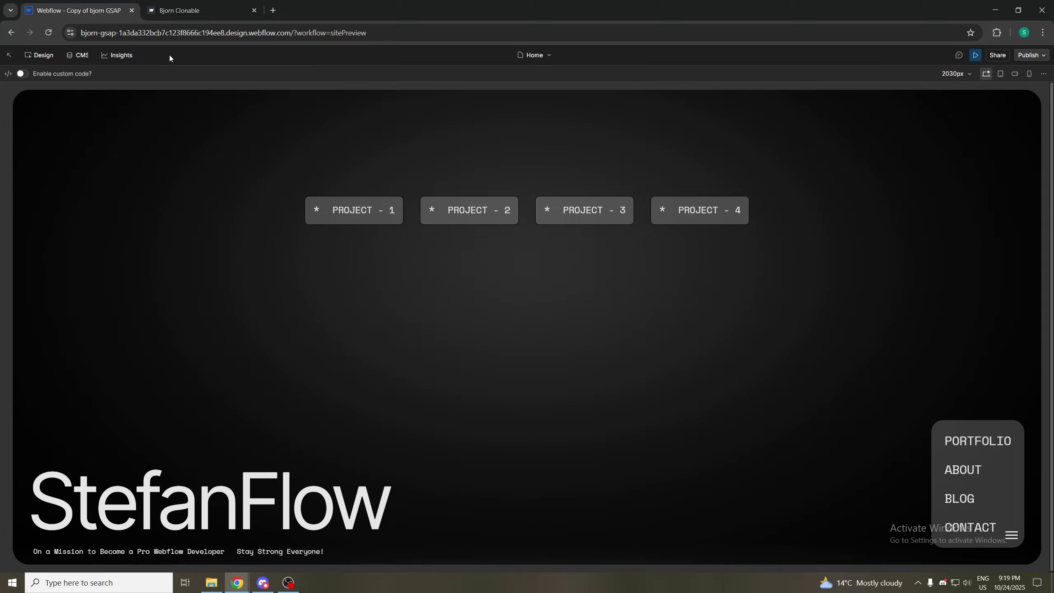
left_click(975, 57)
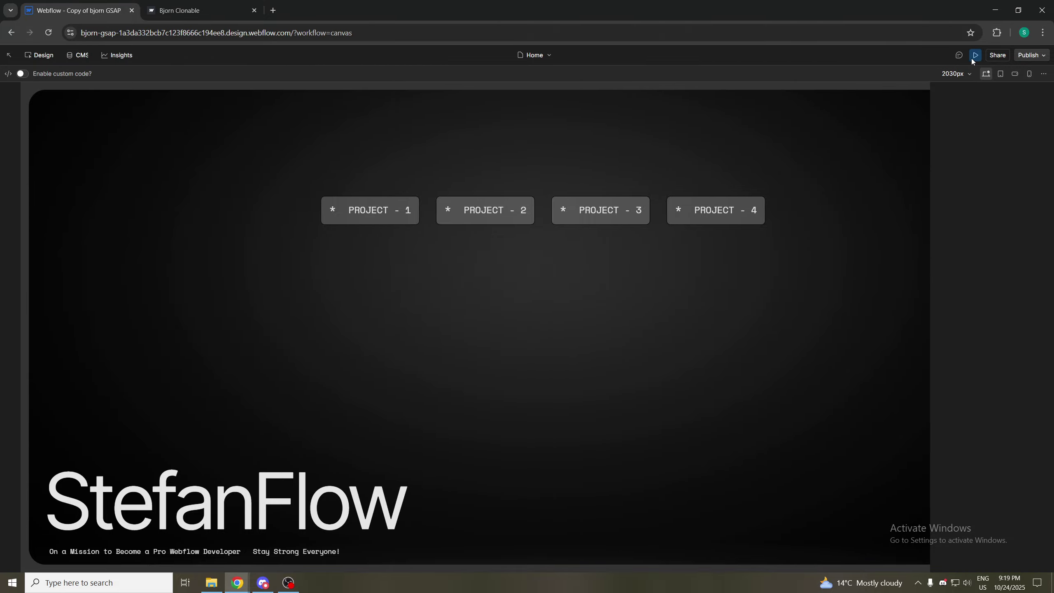
left_click(975, 58)
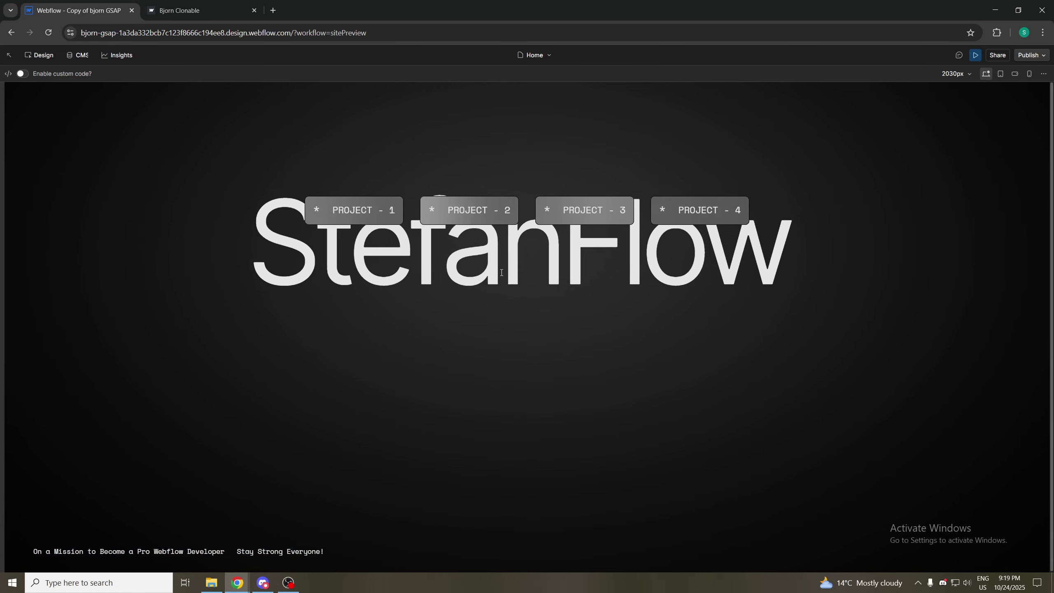
mouse_move(953, 495)
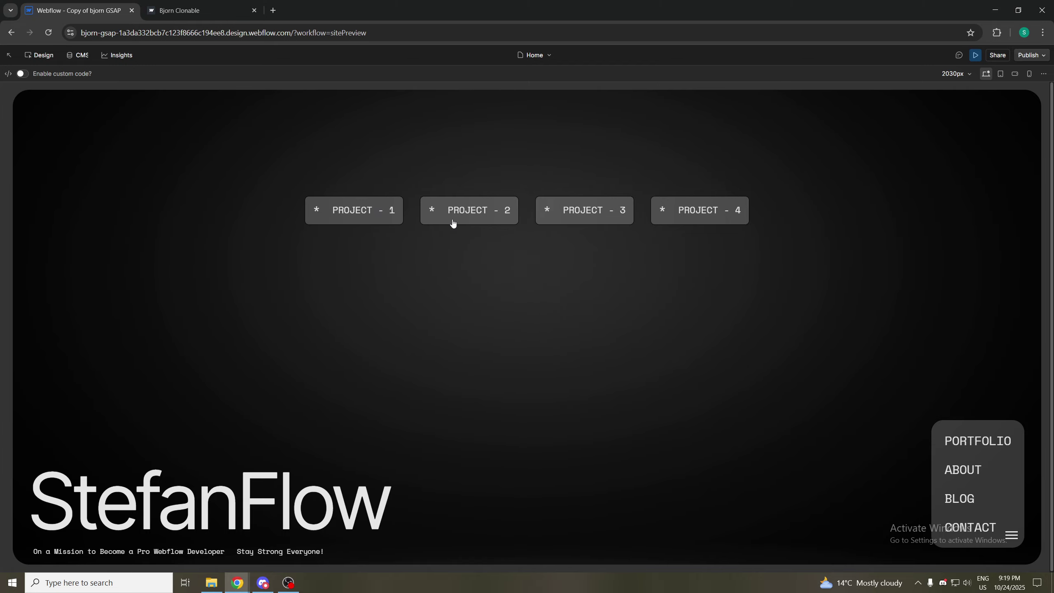
Reload the Bjorn Clonable page to watch its load animation once more and return to Webflow
left_click(178, 10)
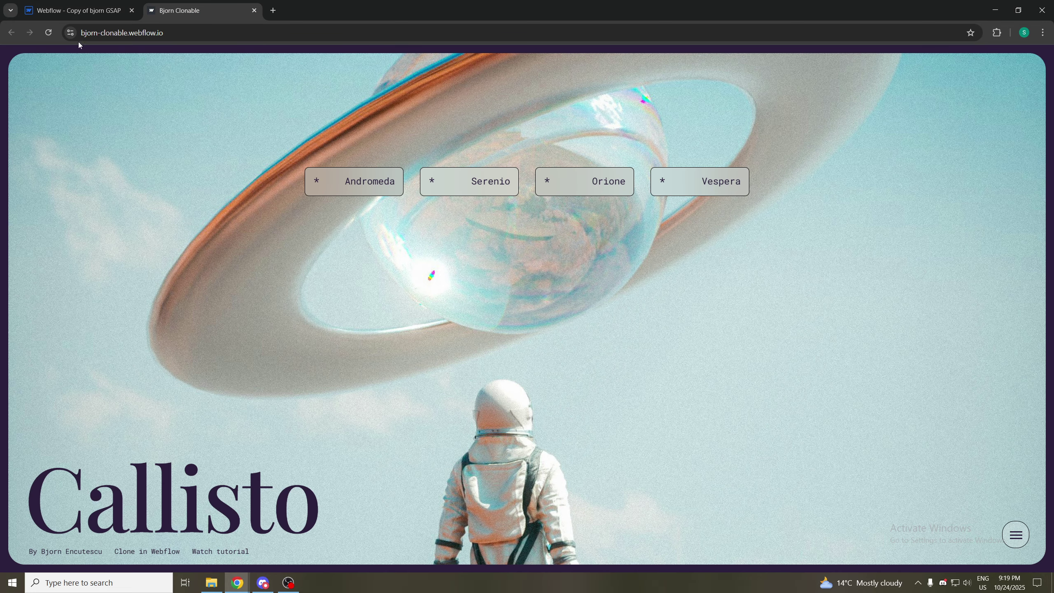
left_click(52, 34)
left_click(82, 9)
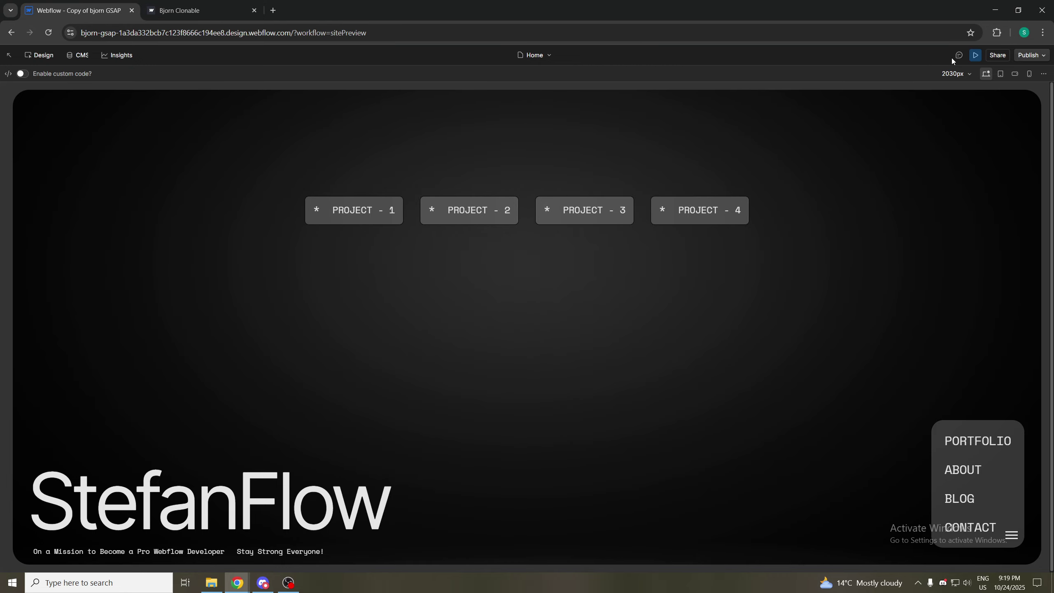
Exit the preview, add a Fade in action to the Preloader's action list and set its duration to 0.5 s
left_click(975, 55)
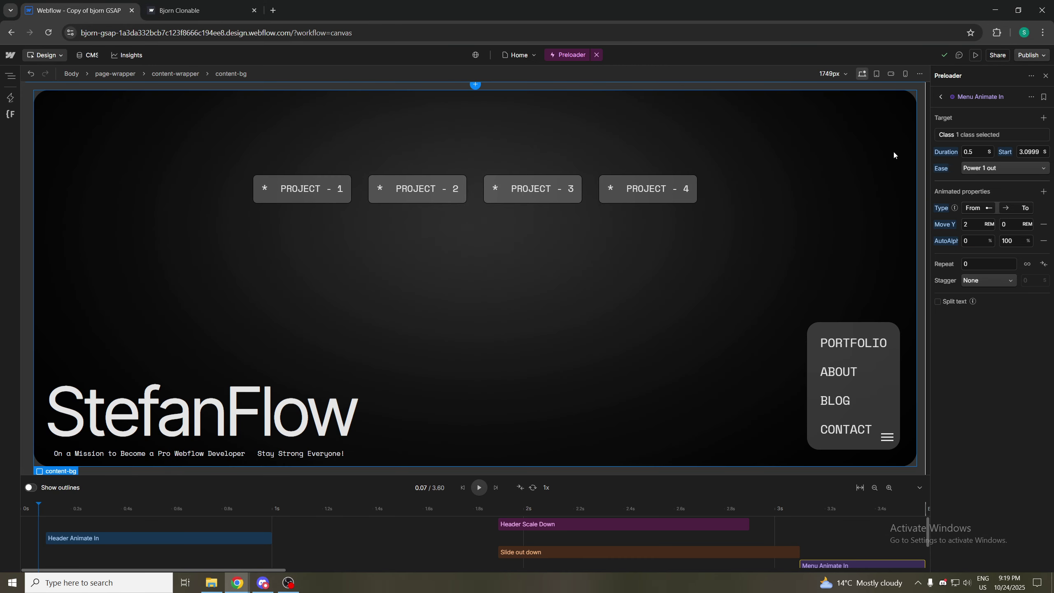
left_click(940, 97)
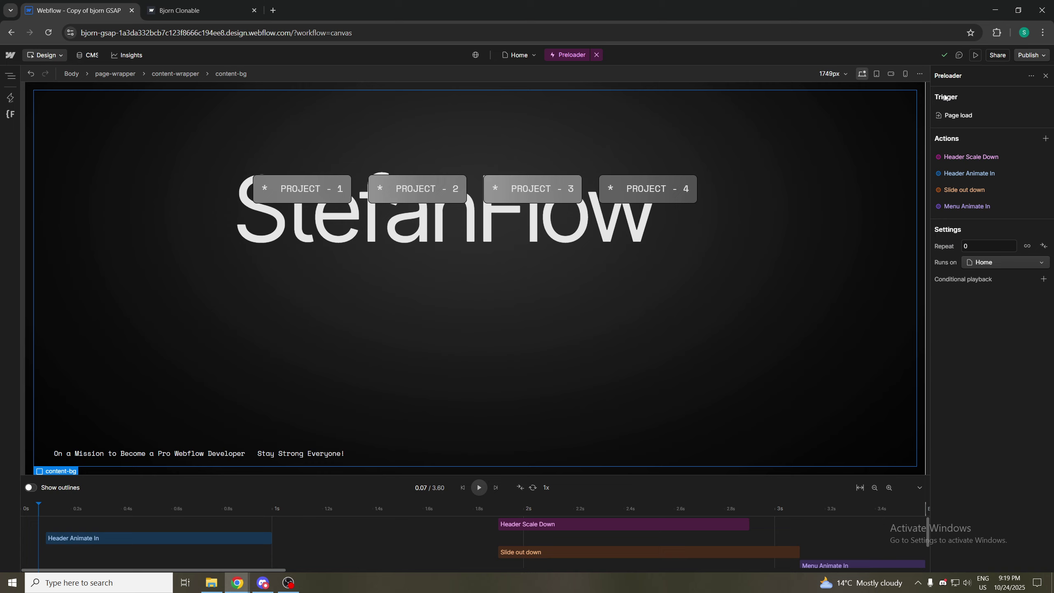
left_click(1042, 140)
left_click(969, 171)
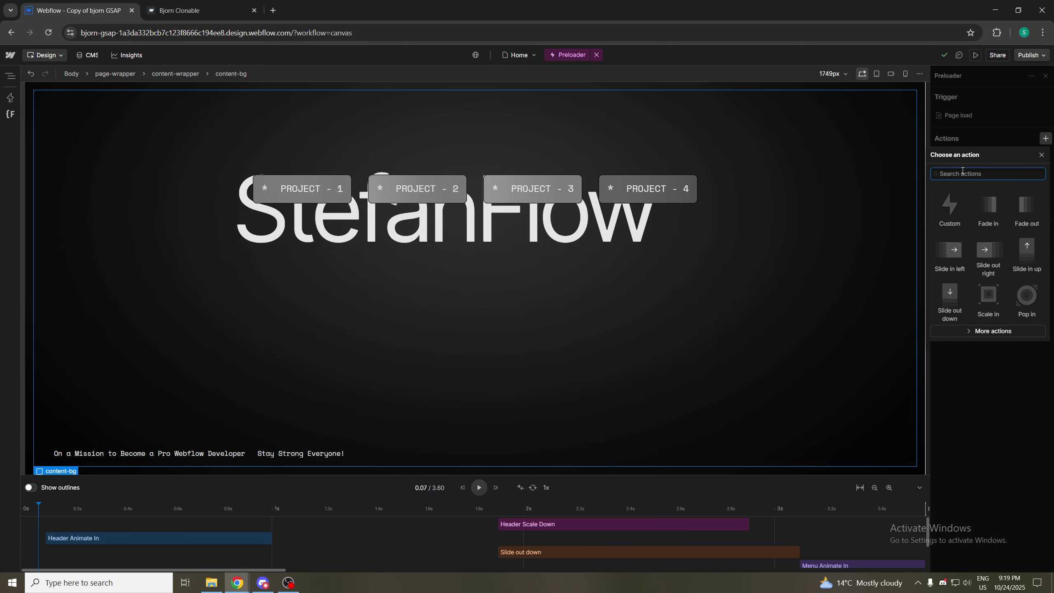
type("Cards A")
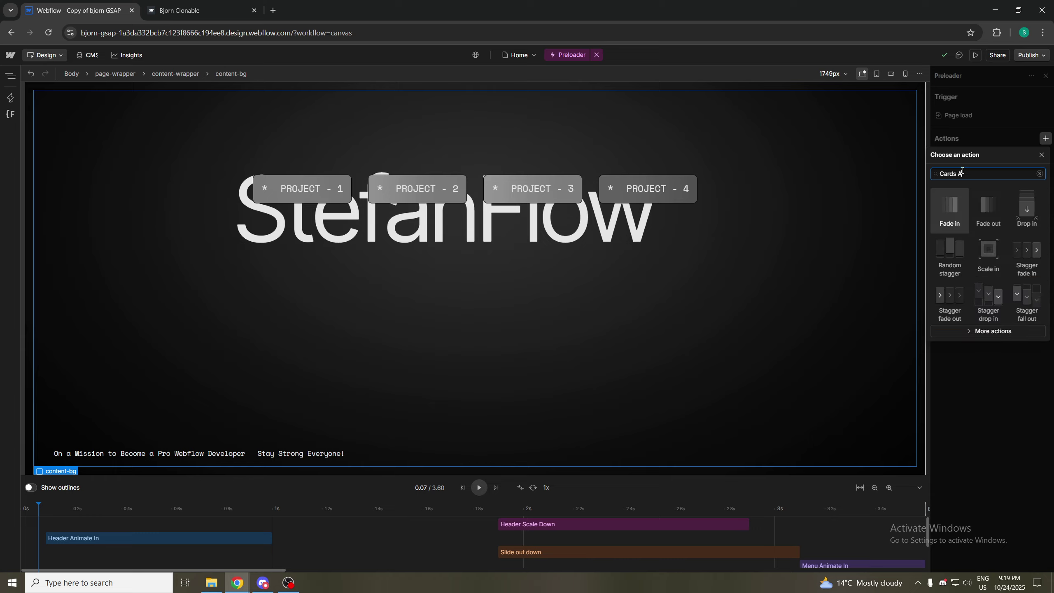
type("nimate In")
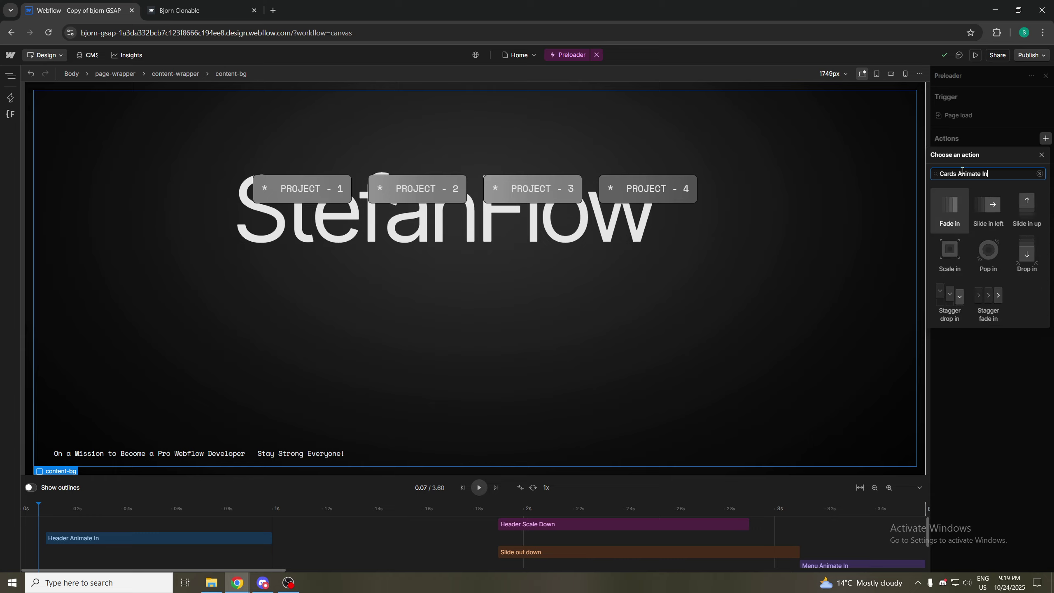
key("Return")
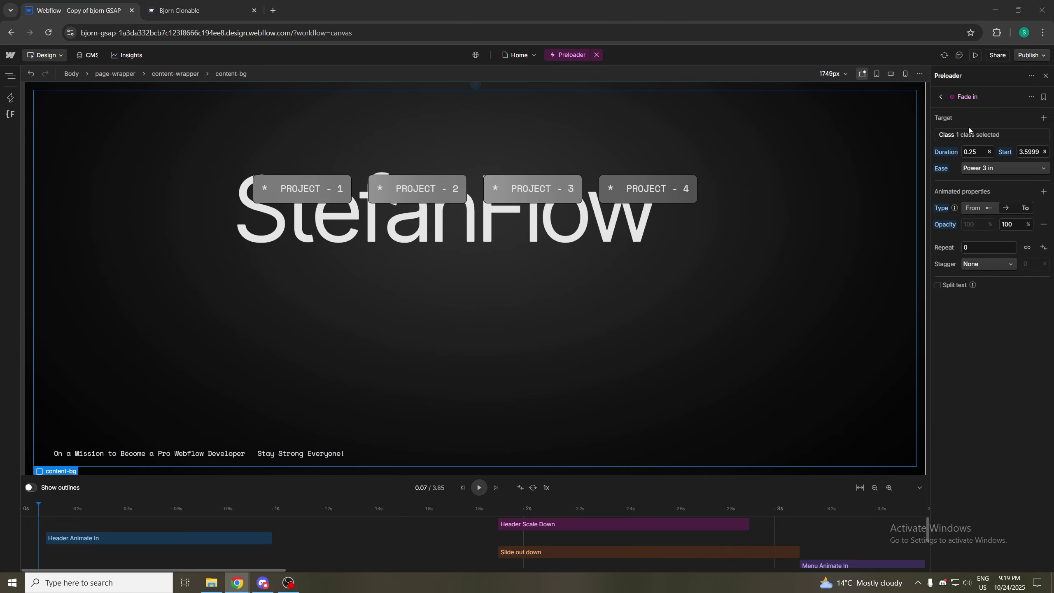
left_click(992, 153)
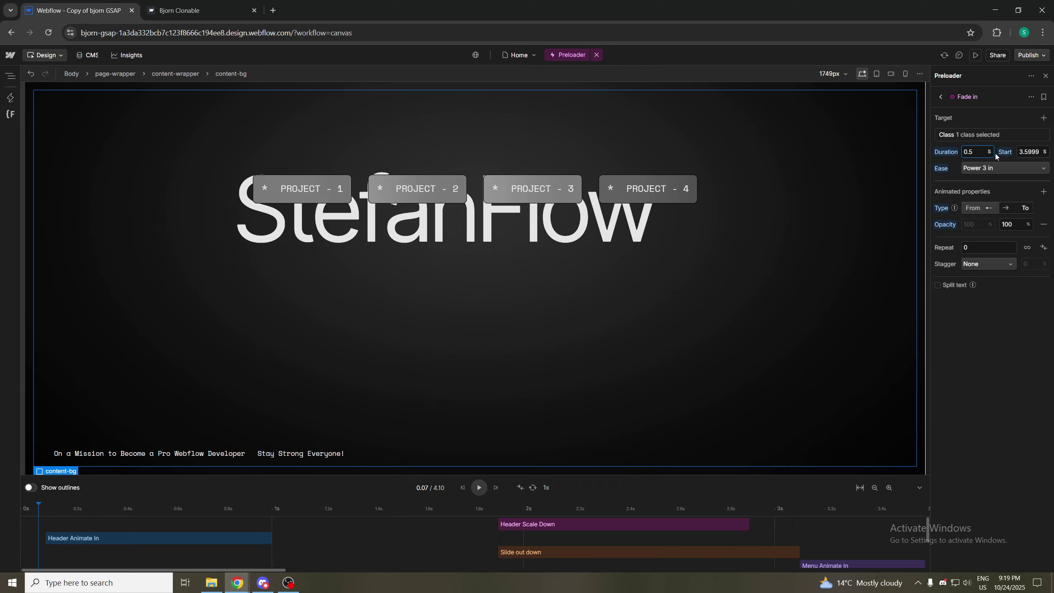
Examine the timeline tracks around Menu Animate In to check where the new Fade in action is placed
scroll(850, 529, "down", 2)
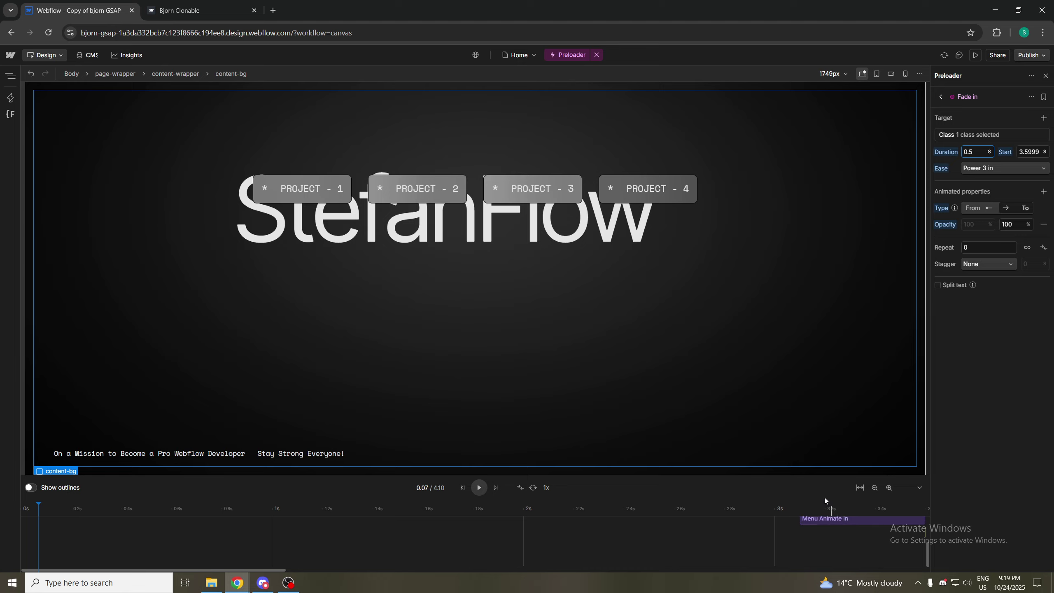
scroll(828, 549, "up", 2)
scroll(828, 551, "down", 2)
scroll(825, 550, "up", 2)
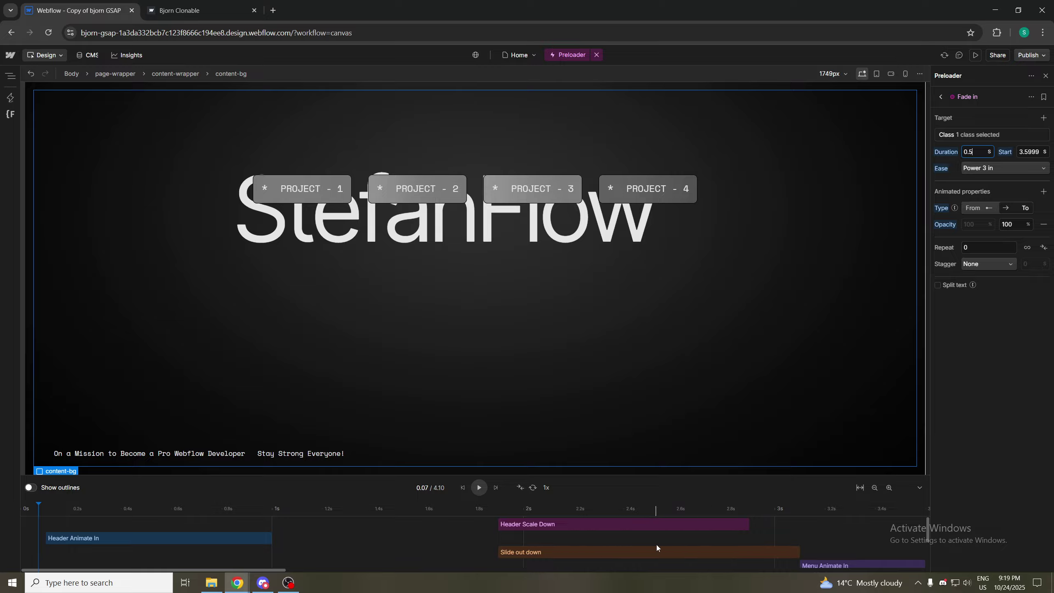
scroll(812, 532, "down", 2)
scroll(830, 536, "up", 2)
scroll(853, 539, "down", 2)
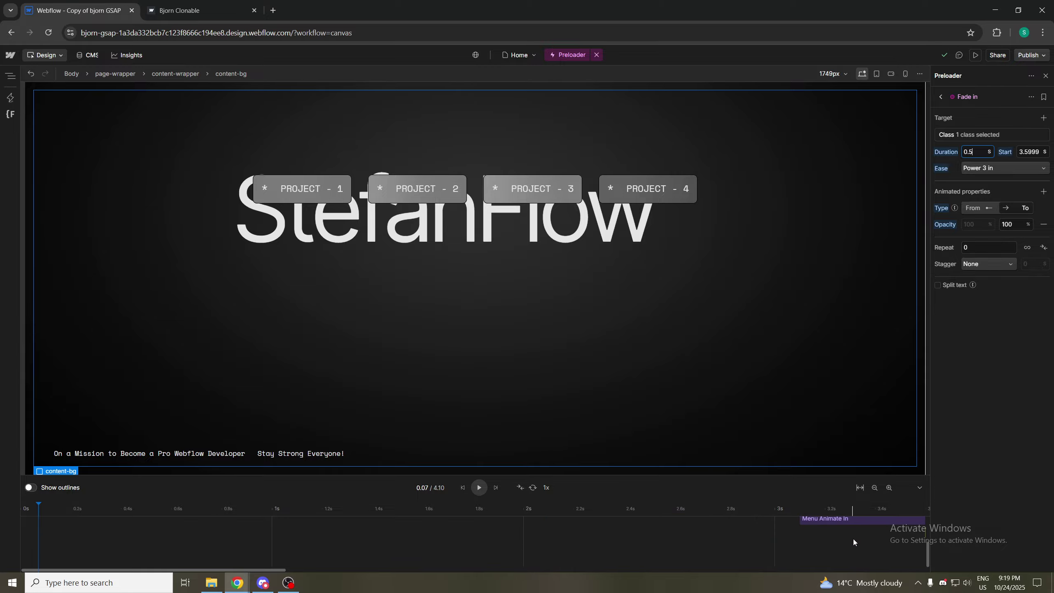
scroll(852, 544, "up", 2)
scroll(853, 544, "down", 2)
scroll(784, 540, "up", 2)
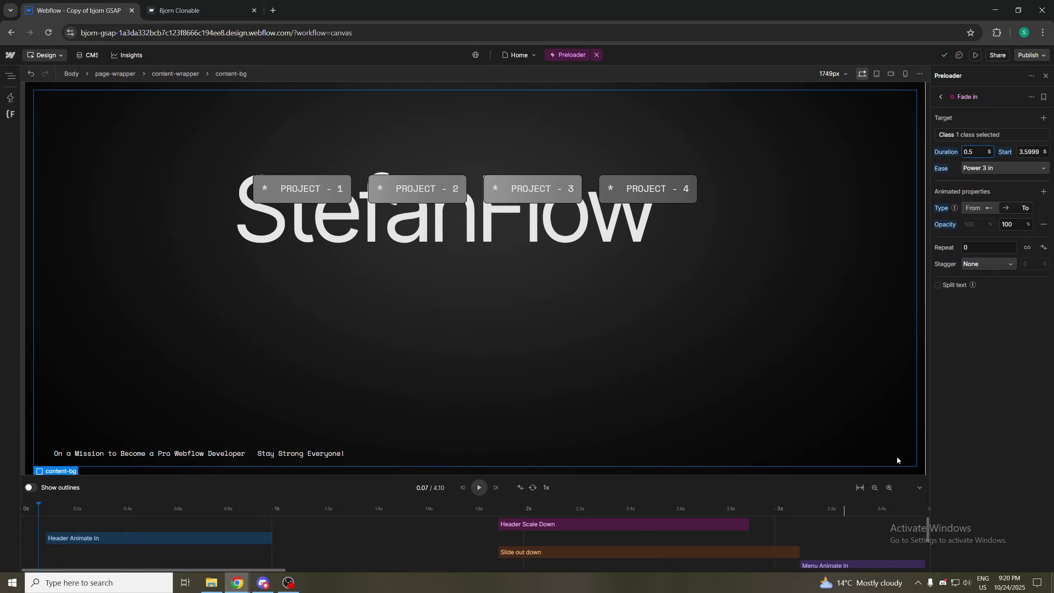
Set the new Fade in action's ease to Power 1 out and remove its Opacity property
left_click(995, 167)
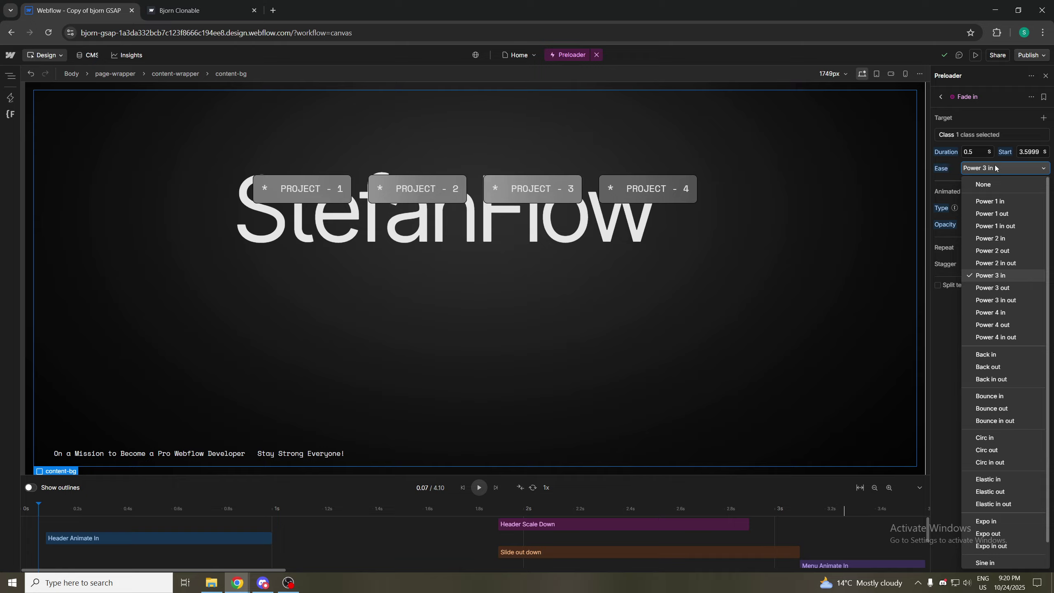
left_click(1008, 220)
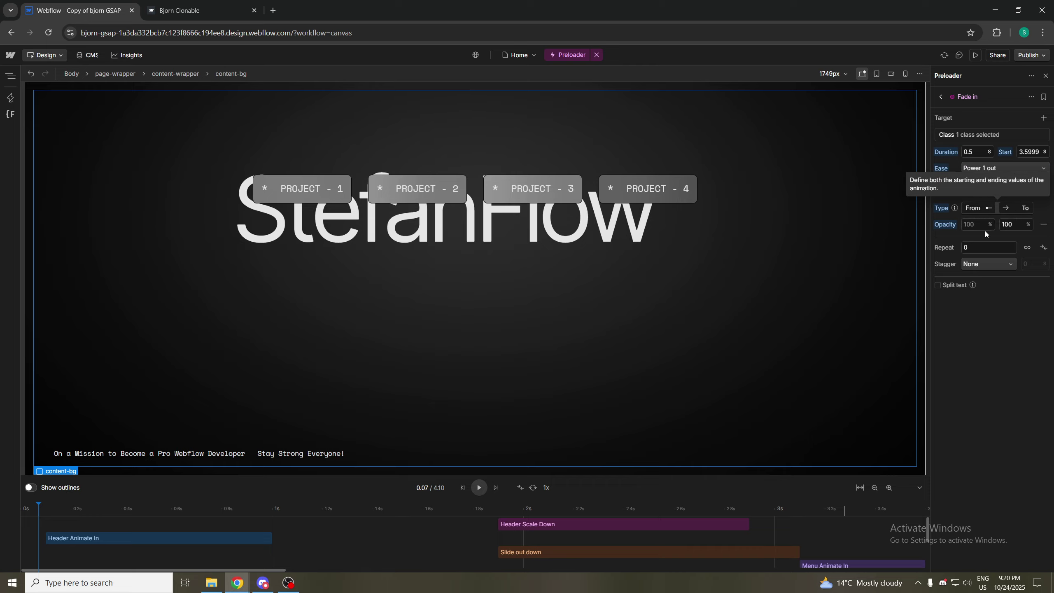
left_click(1044, 224)
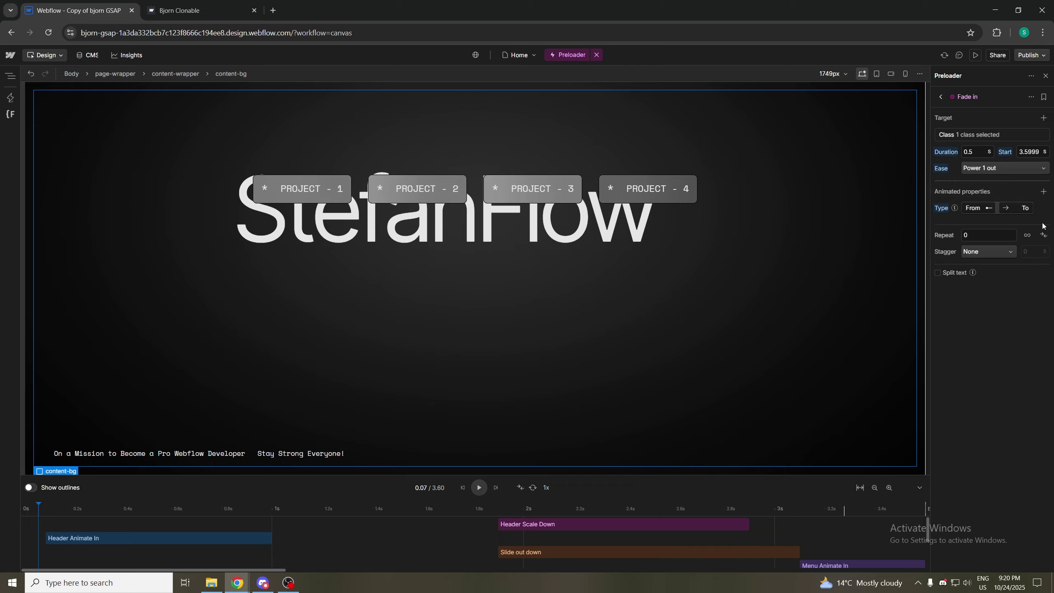
Add a Move Y property to the Fade in action, animating from 2 rem to 0 rem
left_click(1043, 192)
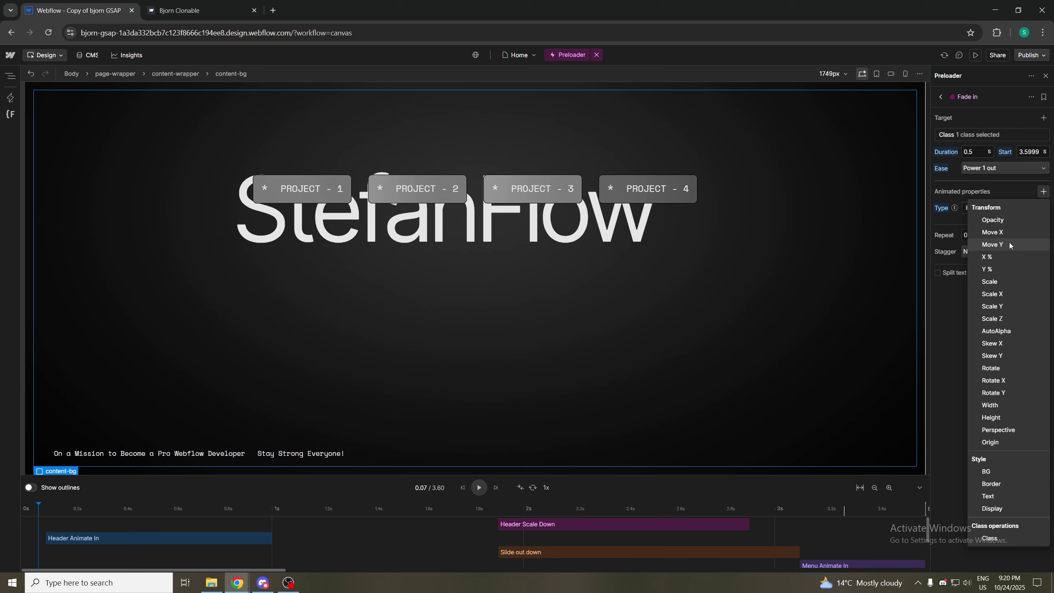
left_click(978, 243)
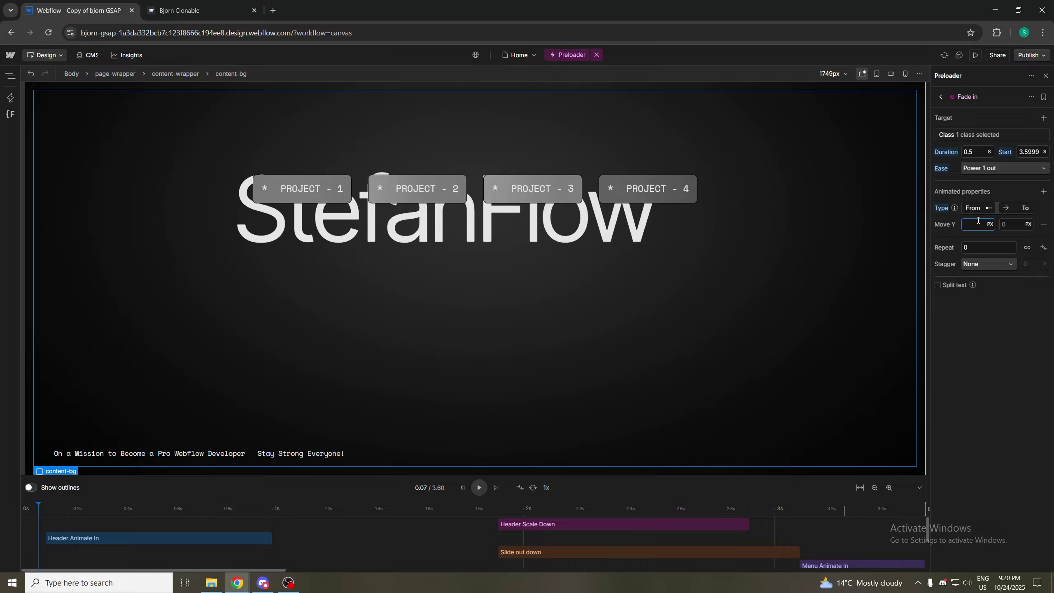
type("2rem")
key("Return")
left_click(1018, 223)
type("rem")
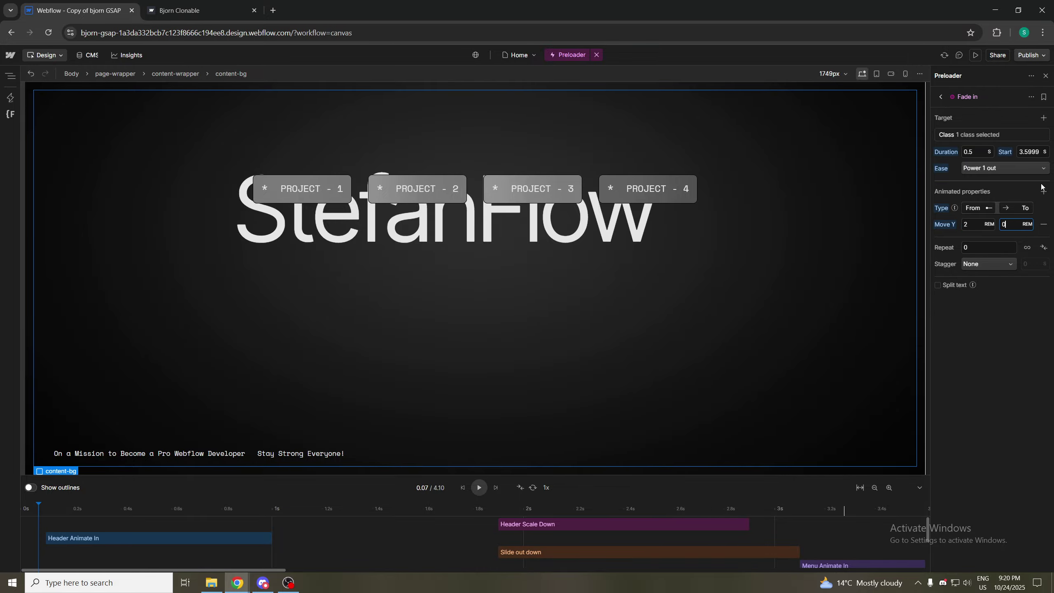
Add a Scale property to the Fade in action, animating from 1.1 to 1
left_click(1043, 191)
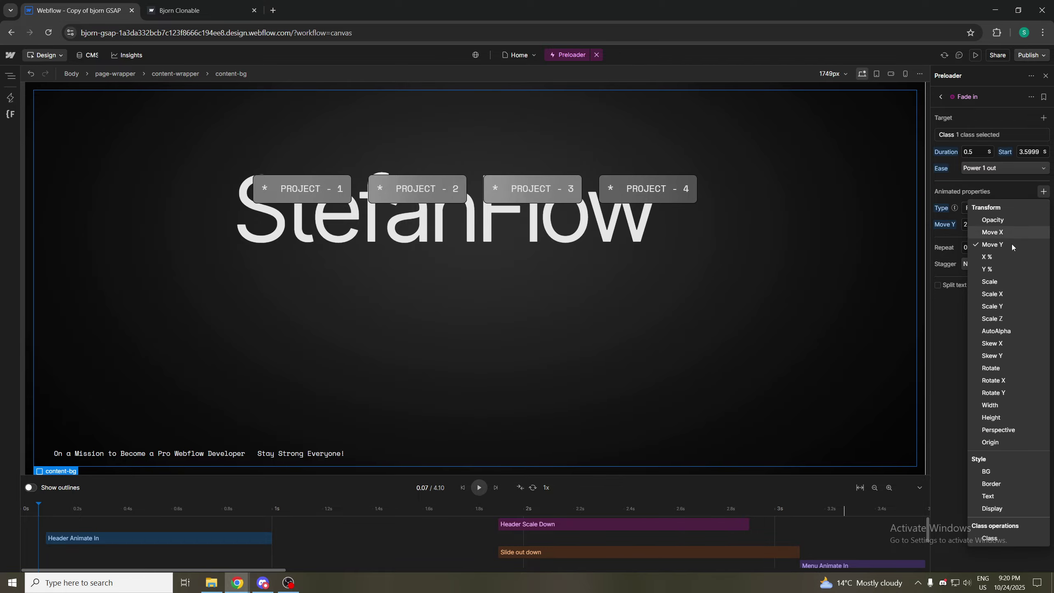
left_click(1002, 281)
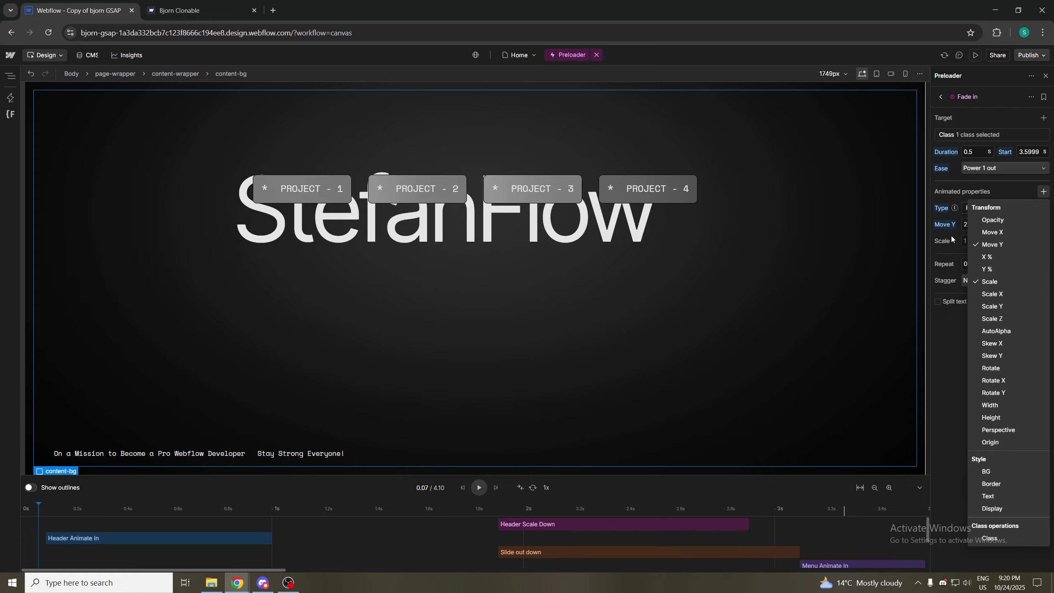
left_click(971, 241)
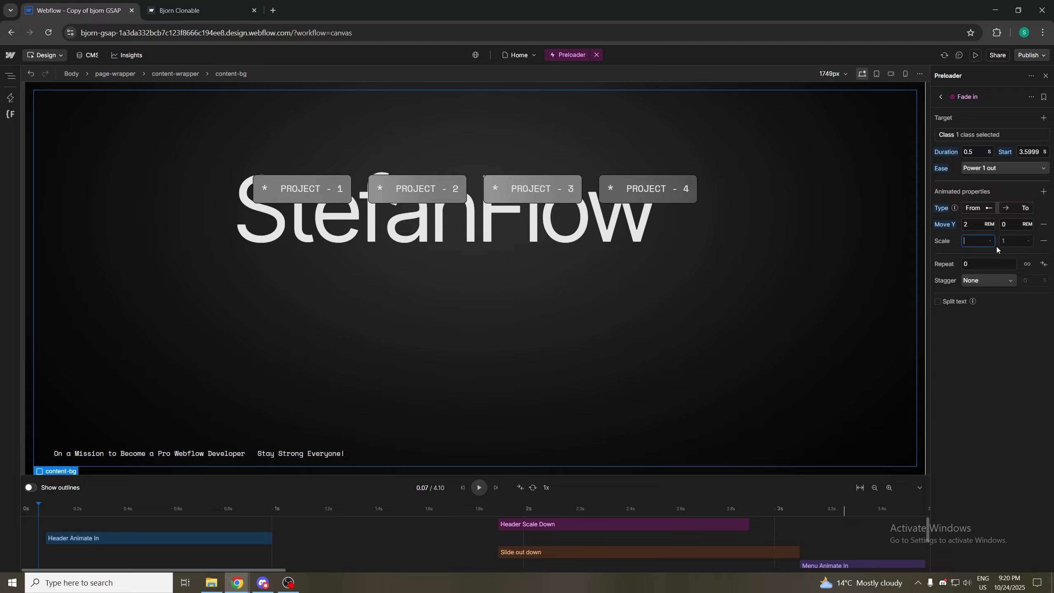
type("1.1")
left_click(1012, 241)
type("1")
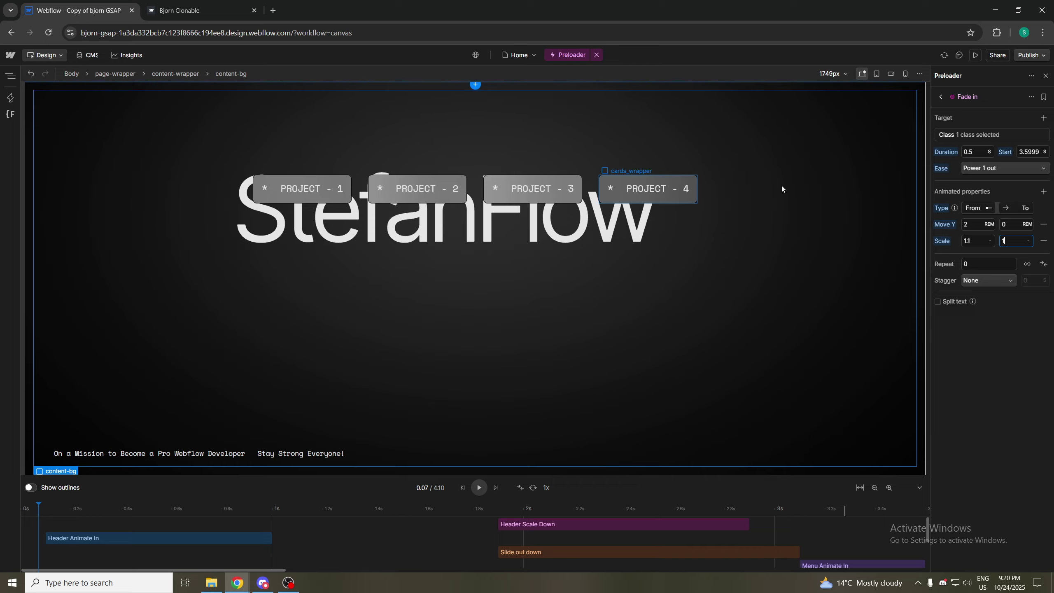
Add an AutoAlpha property to the Fade in action, animating from 0% to 100%
left_click(1043, 192)
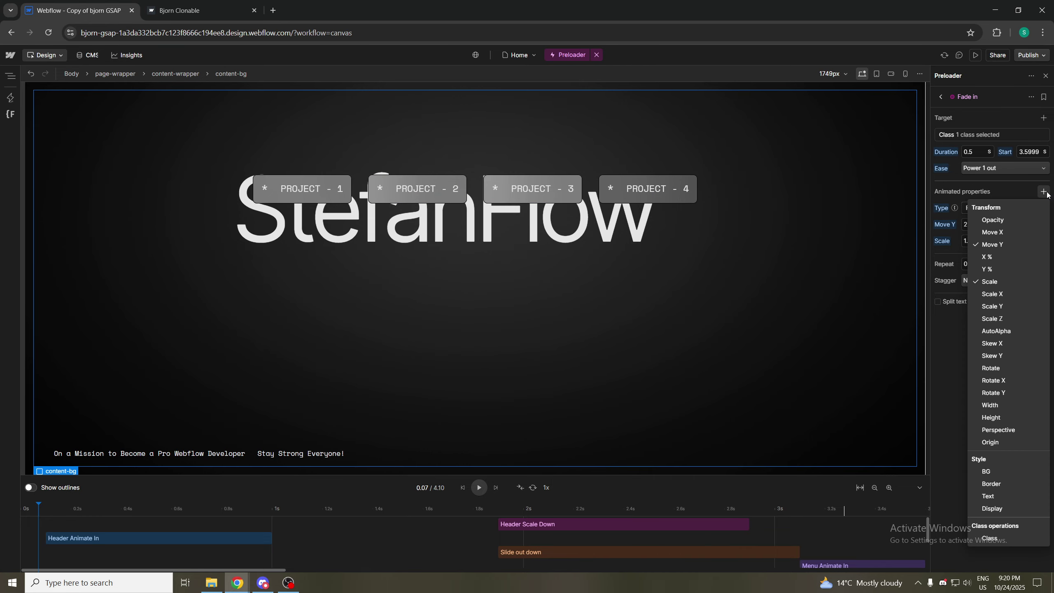
left_click(1005, 331)
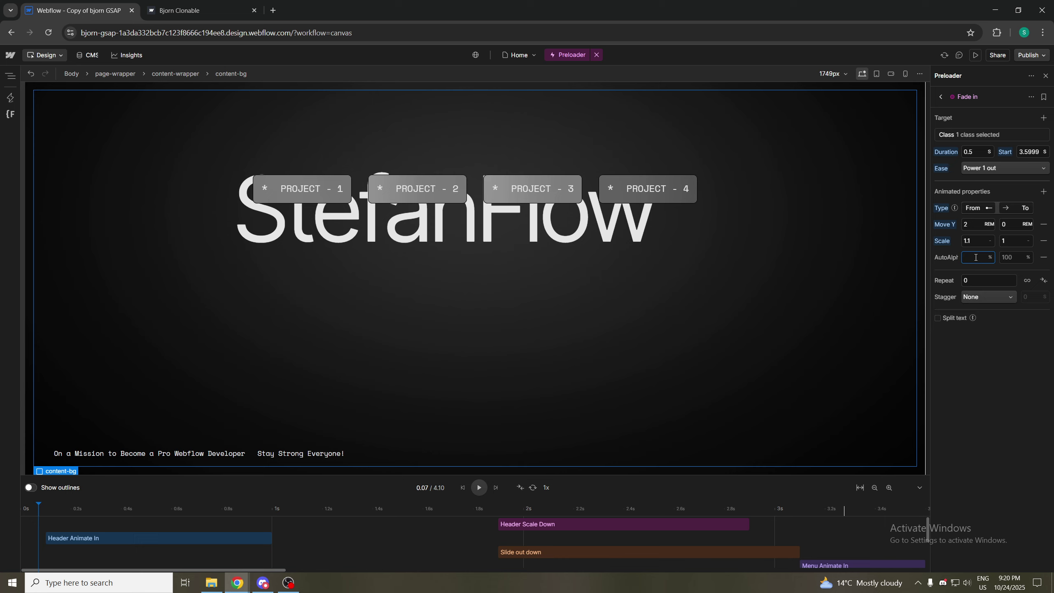
type("0")
left_click(1024, 261)
type("100")
key("Return")
Switch to the Bjorn Clonable site and reload it repeatedly to study how its project cards animate in
left_click(191, 10)
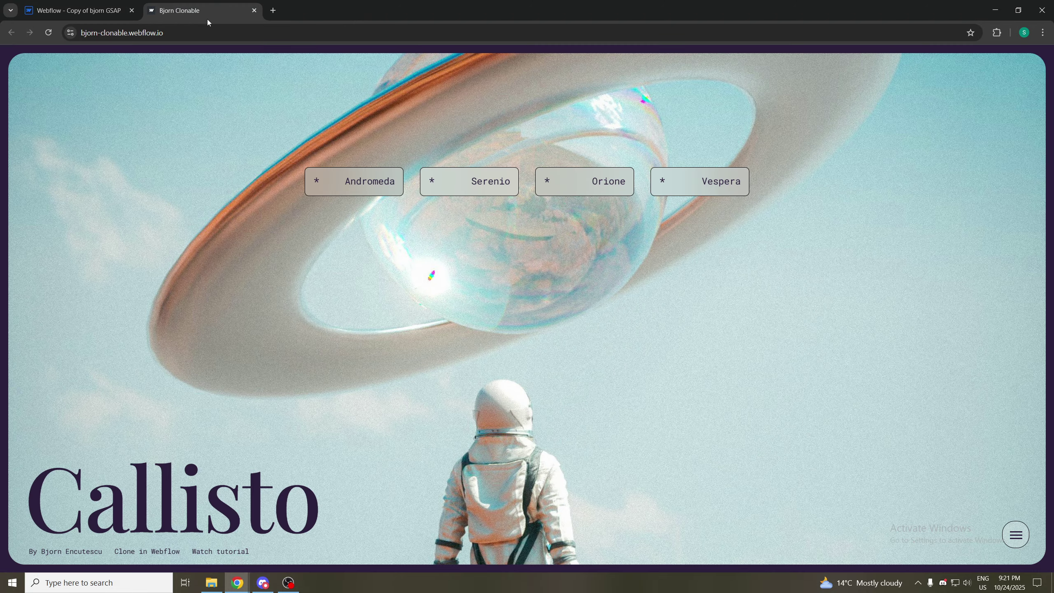
left_click(53, 34)
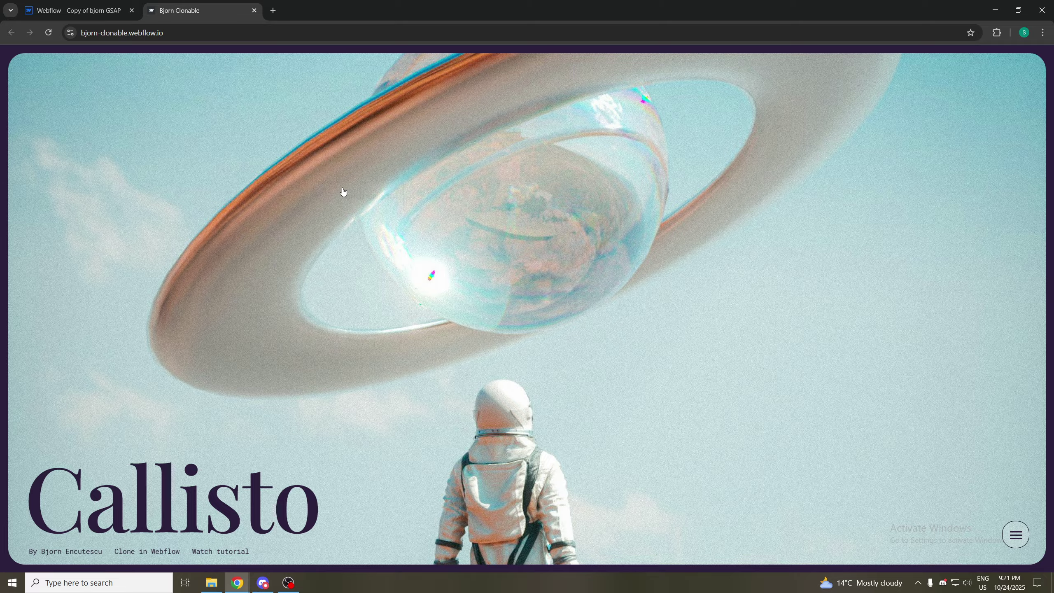
left_click(48, 32)
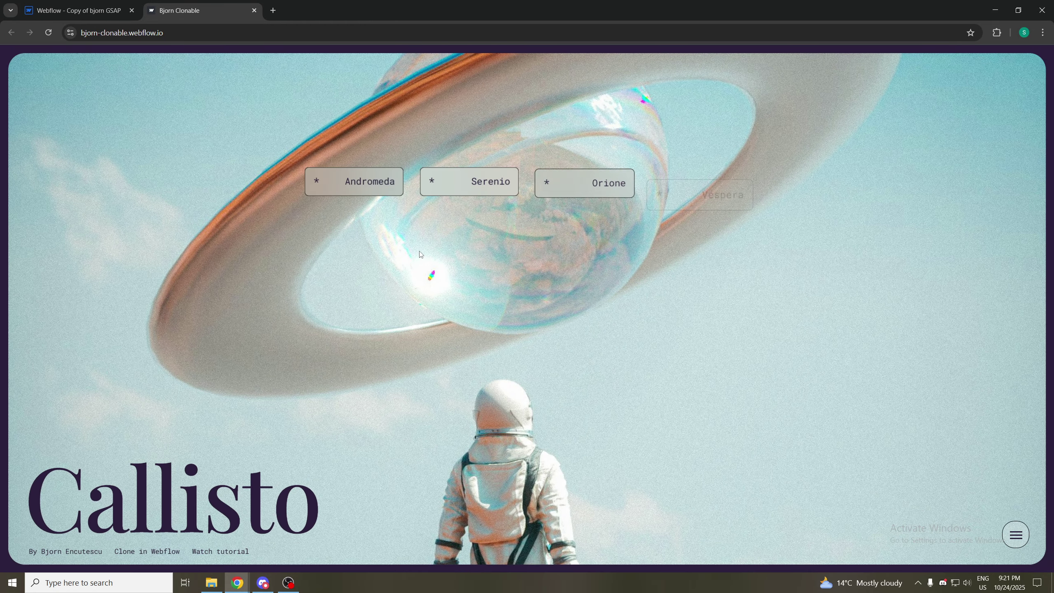
Preview the page-load animation in Webflow, compare it with a fresh reload of the Bjorn Clonable site, and return to Webflow
left_click(77, 11)
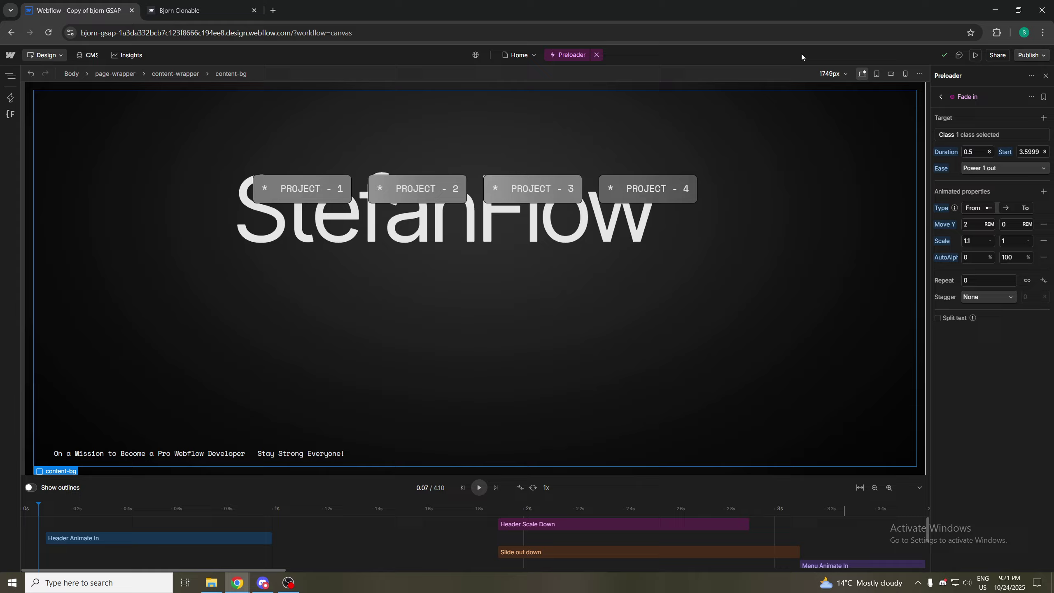
left_click(976, 56)
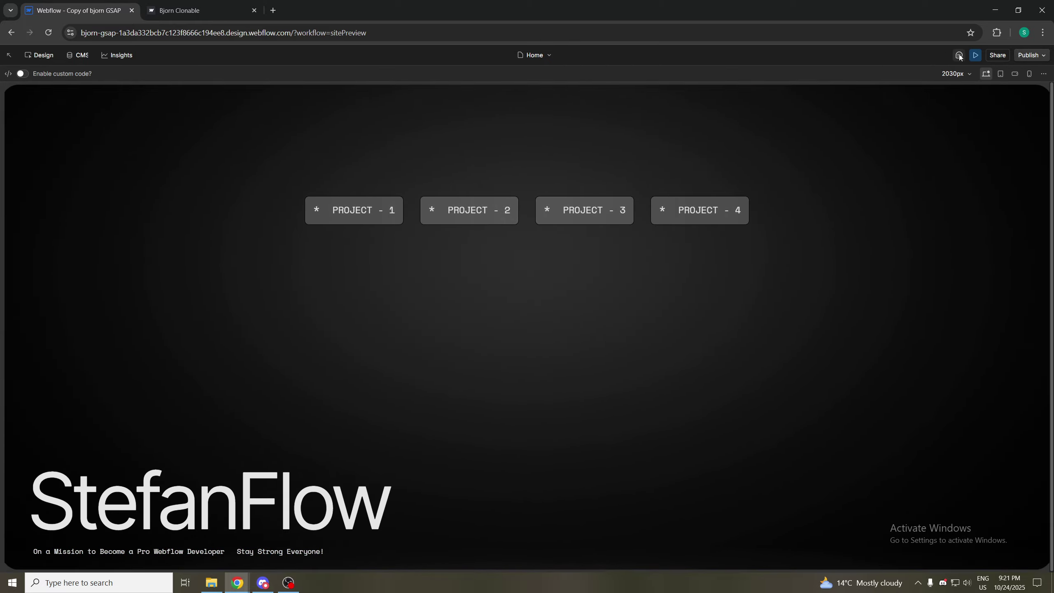
left_click(976, 56)
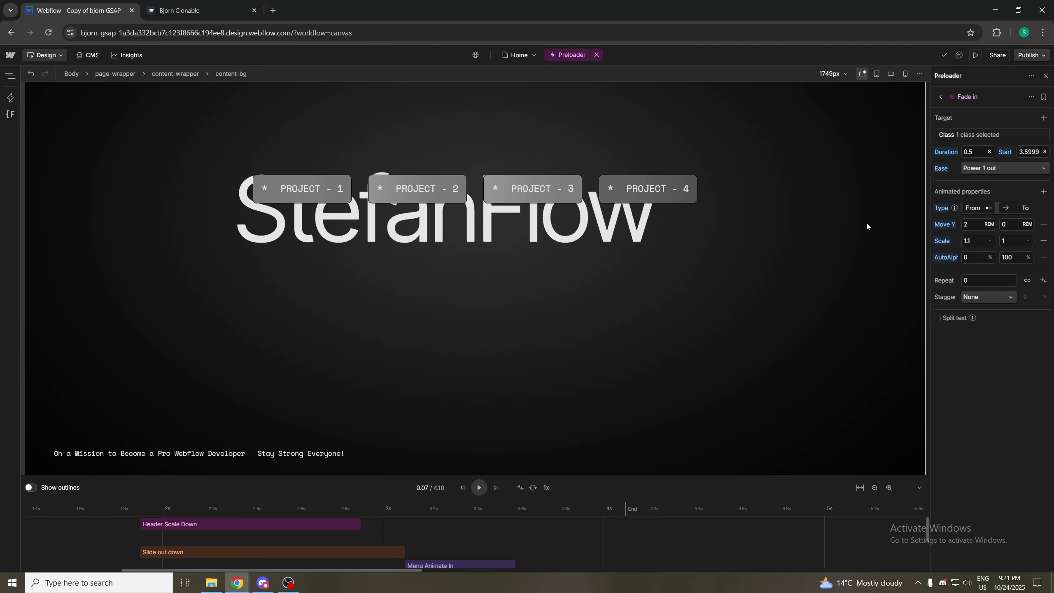
left_click(178, 10)
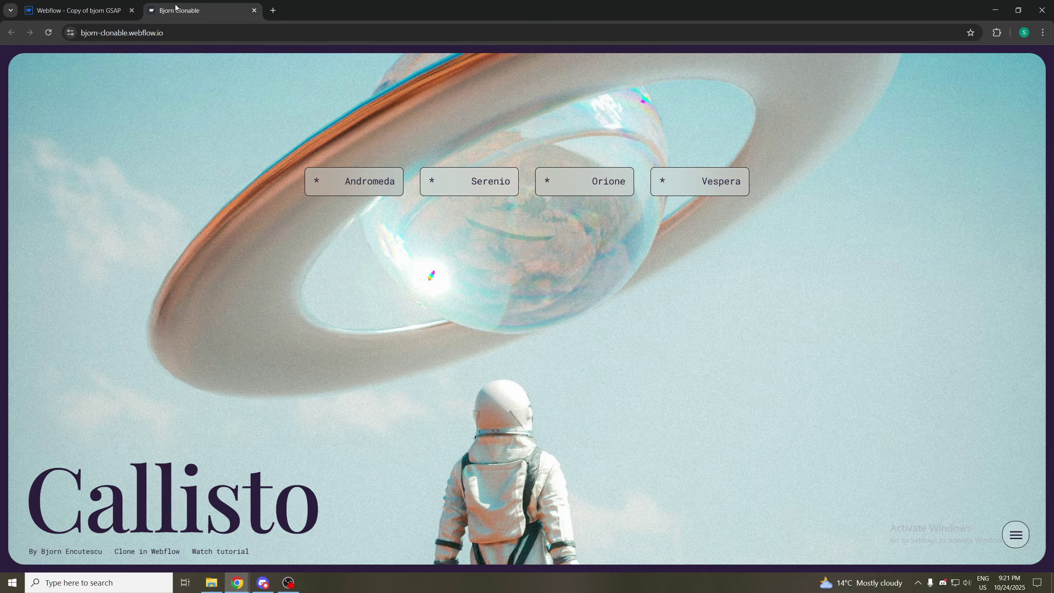
left_click(50, 36)
left_click(97, 5)
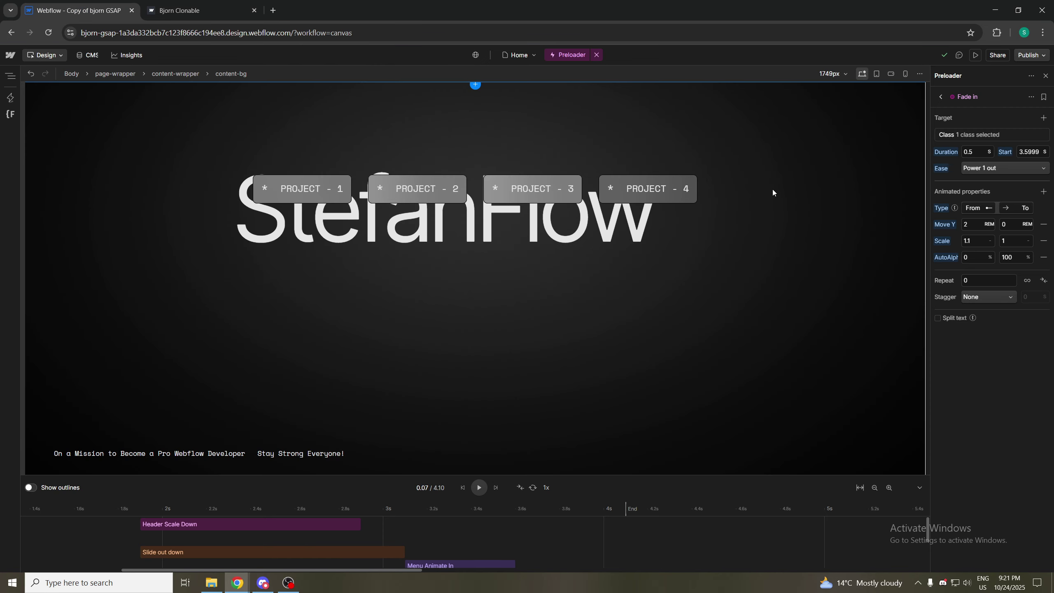
Stagger the Fade in action by an offset time of 0.25 s and preview the page
left_click(985, 296)
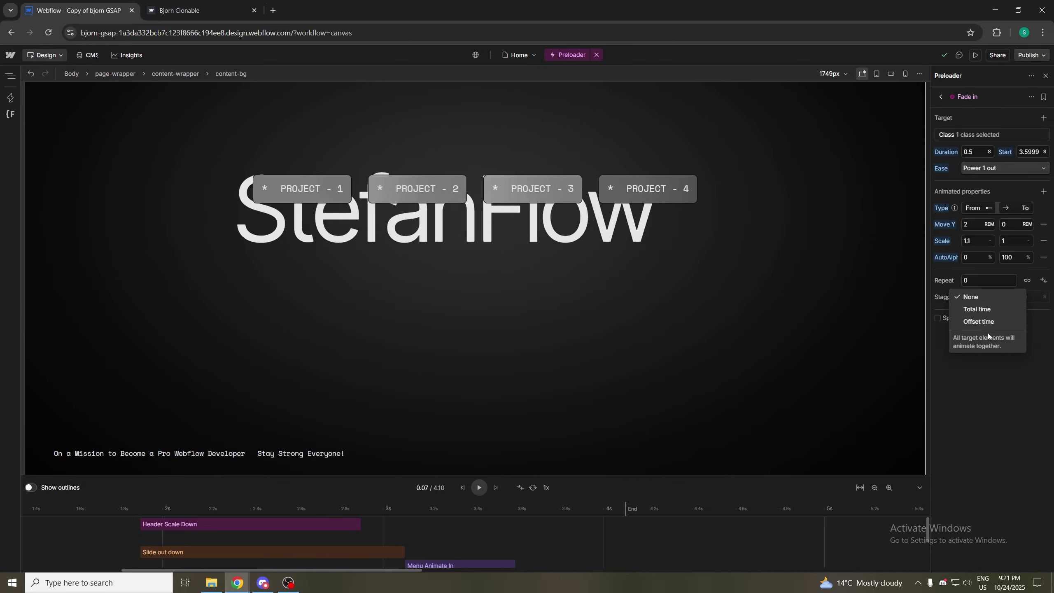
left_click(983, 323)
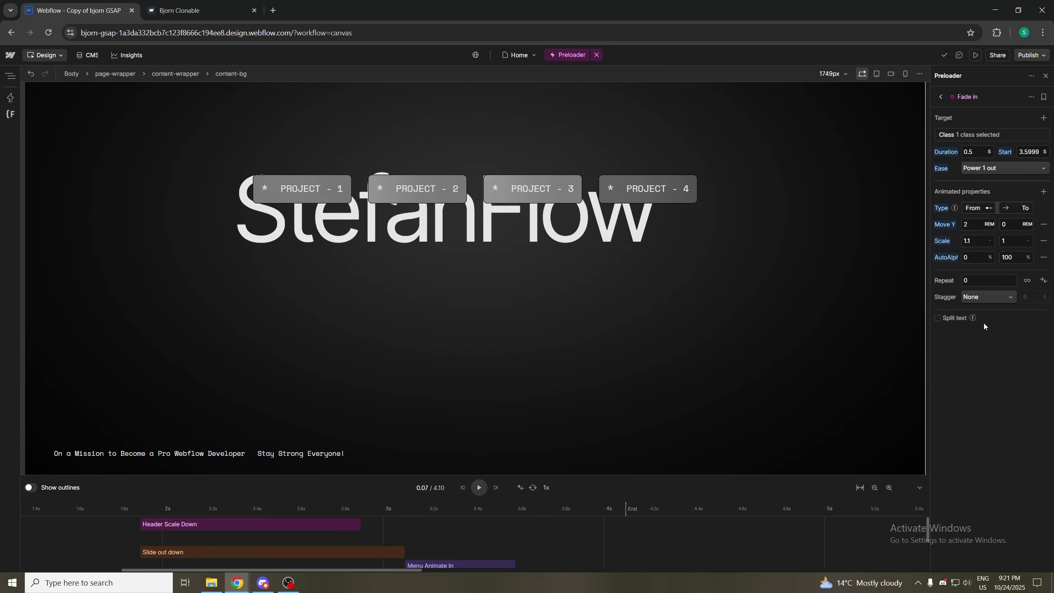
left_click(1028, 298)
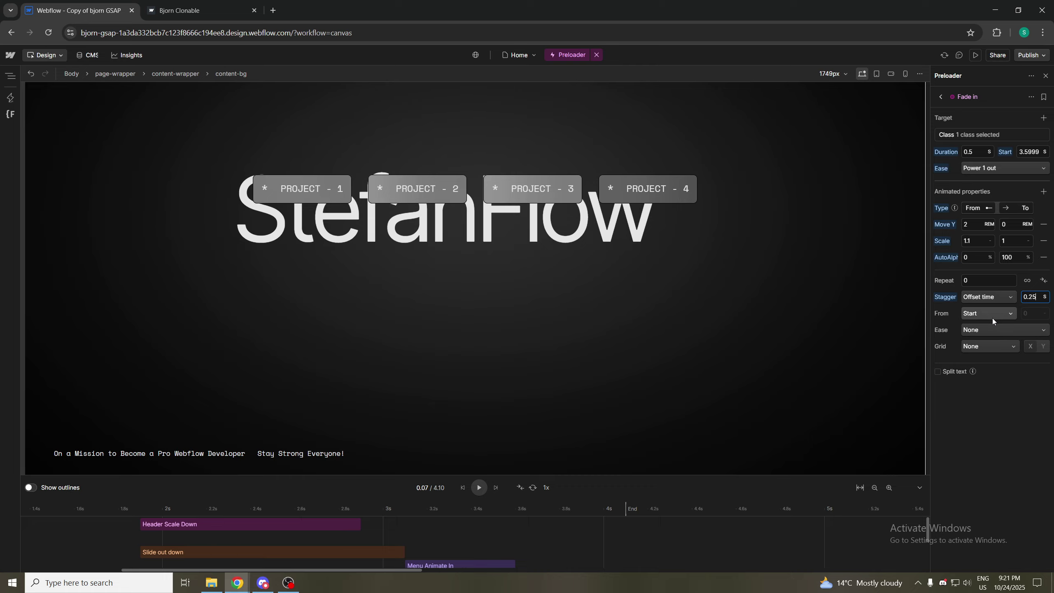
left_click(1004, 415)
left_click(976, 56)
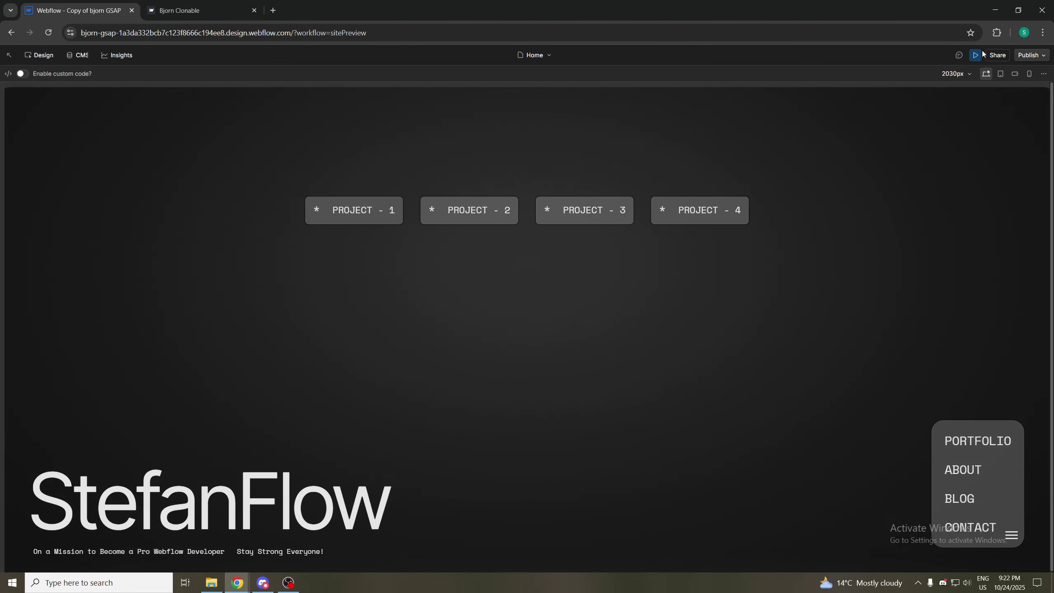
left_click(980, 54)
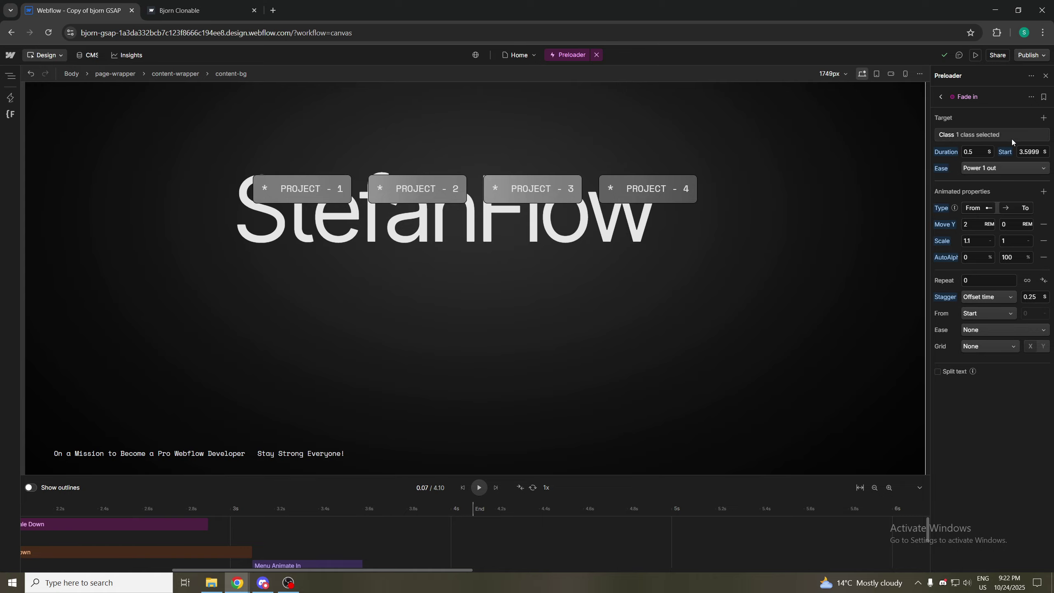
Change the Fade in action's target class from content-bg to cards_wrapper
left_click(990, 188)
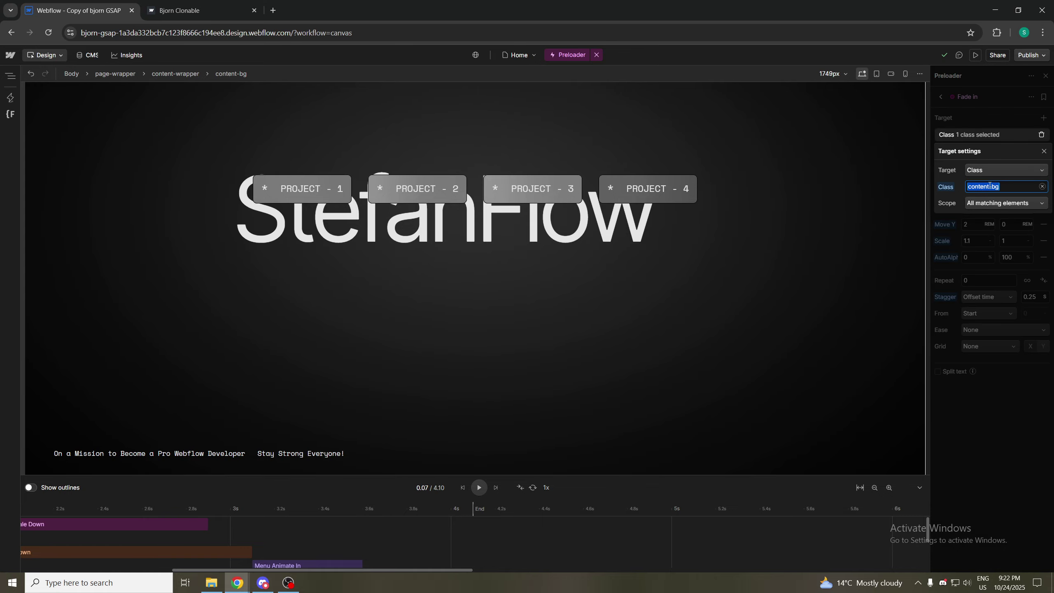
key("BackSpace")
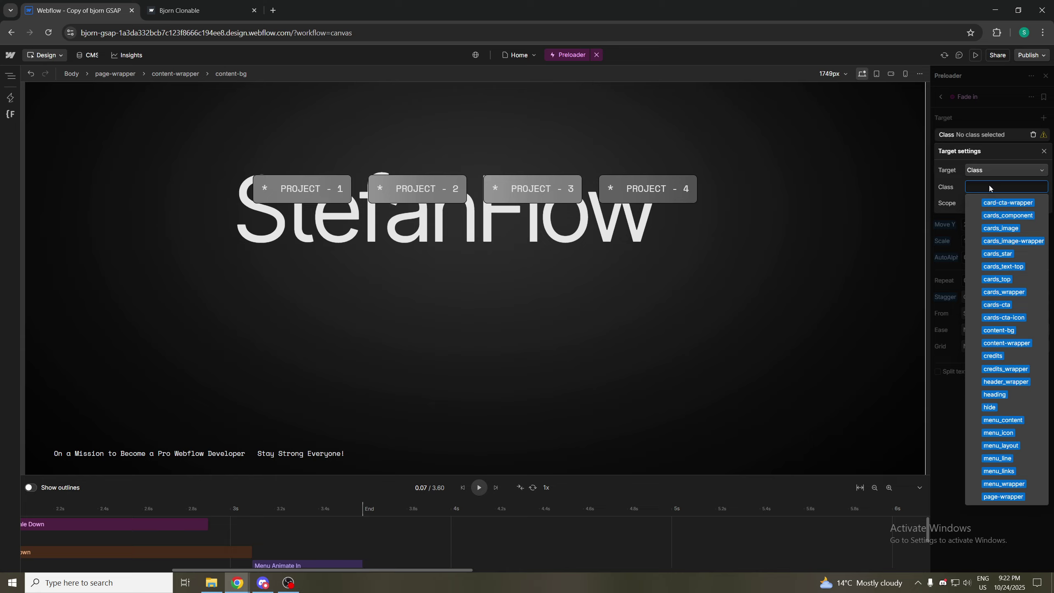
type("c")
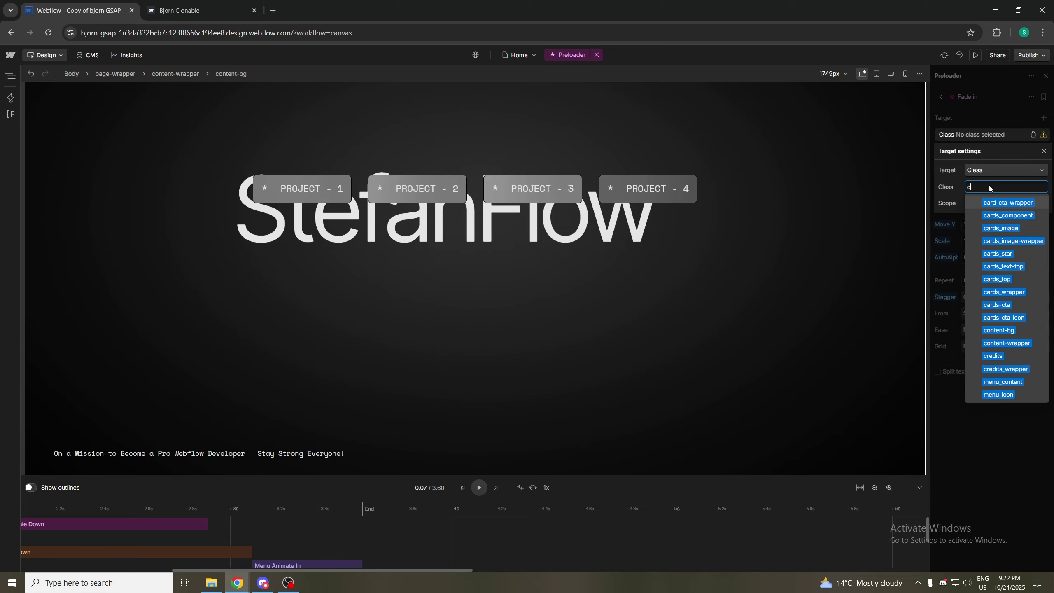
type("ards")
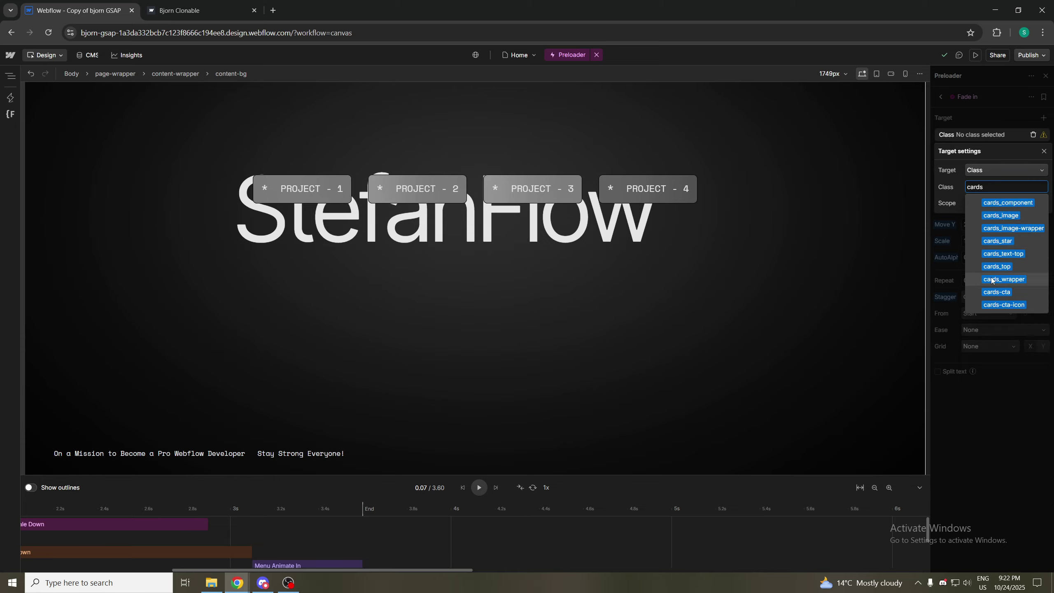
left_click(1004, 292)
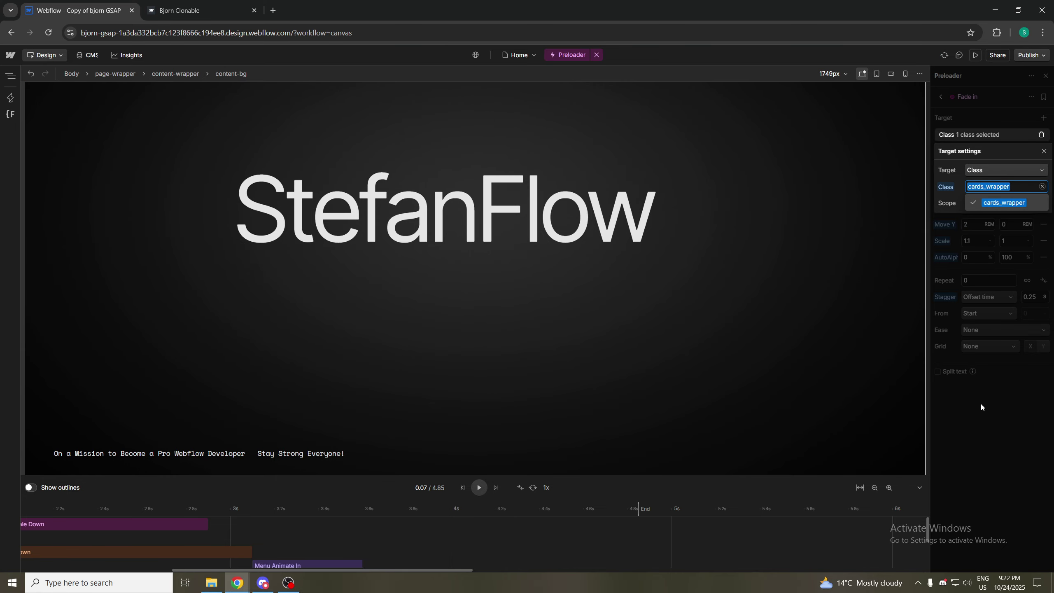
left_click(984, 415)
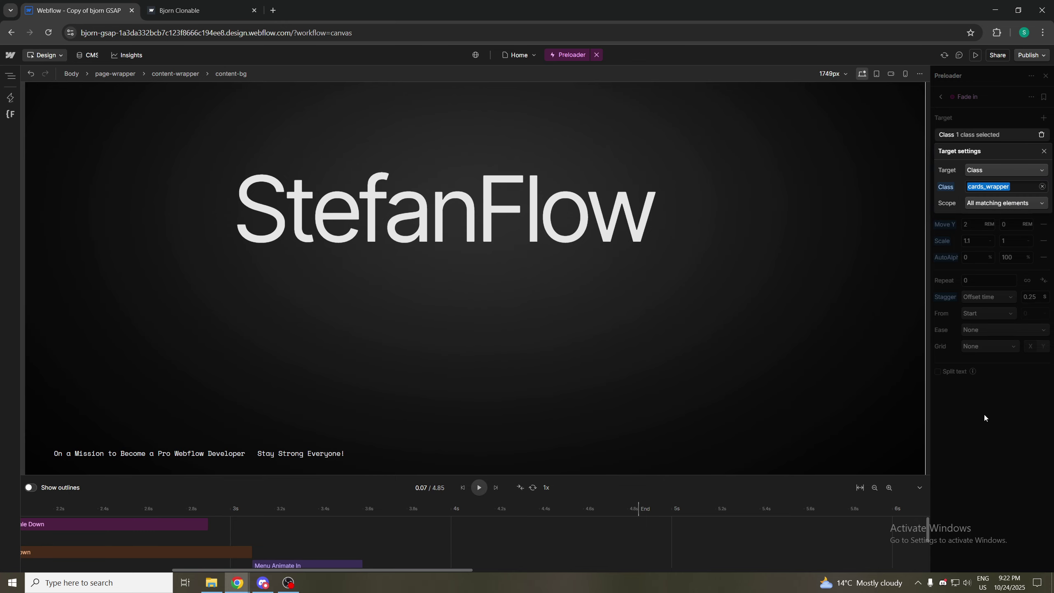
left_click(1043, 151)
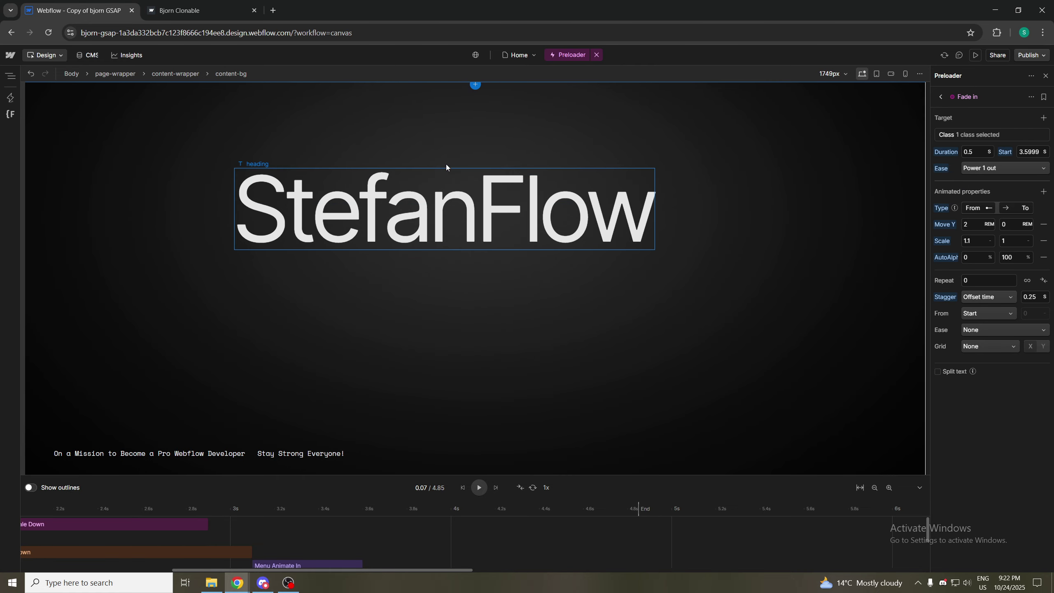
Preview the staggered card animation, recheck the Fade in action's target settings, and replay the preview
left_click(975, 55)
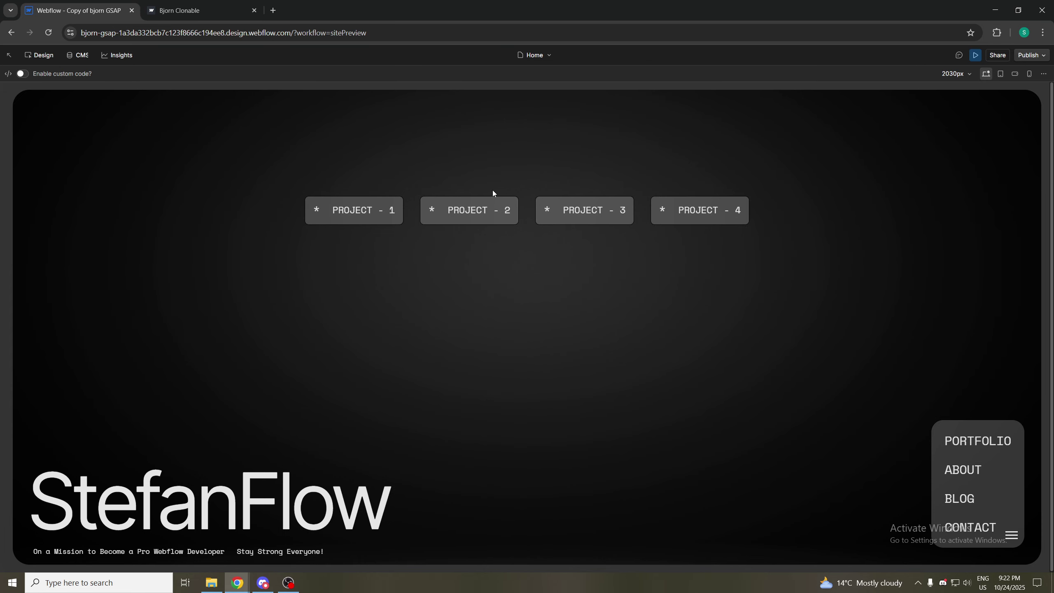
left_click(974, 56)
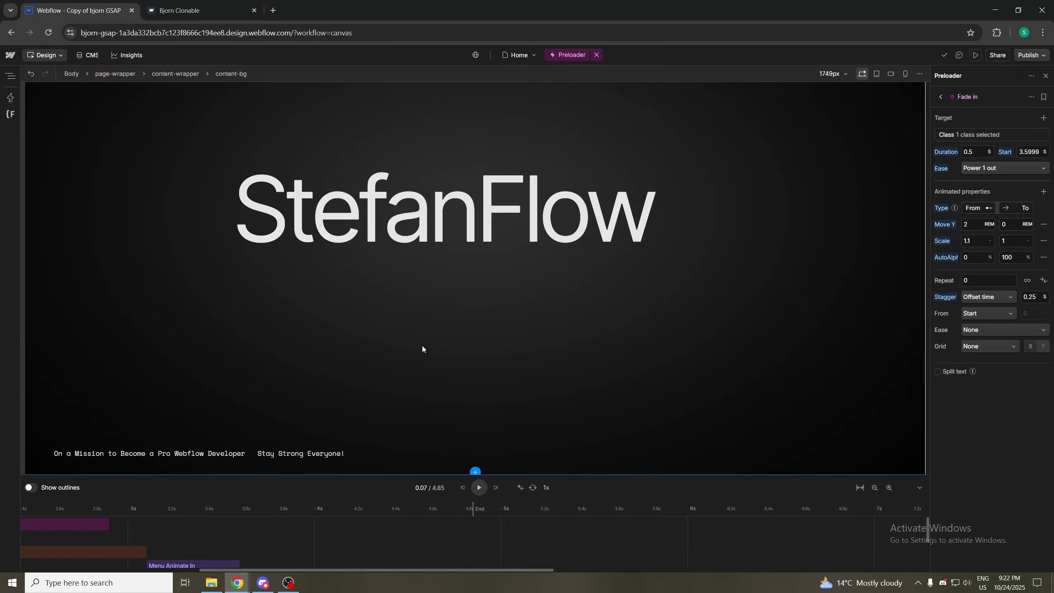
left_click(963, 137)
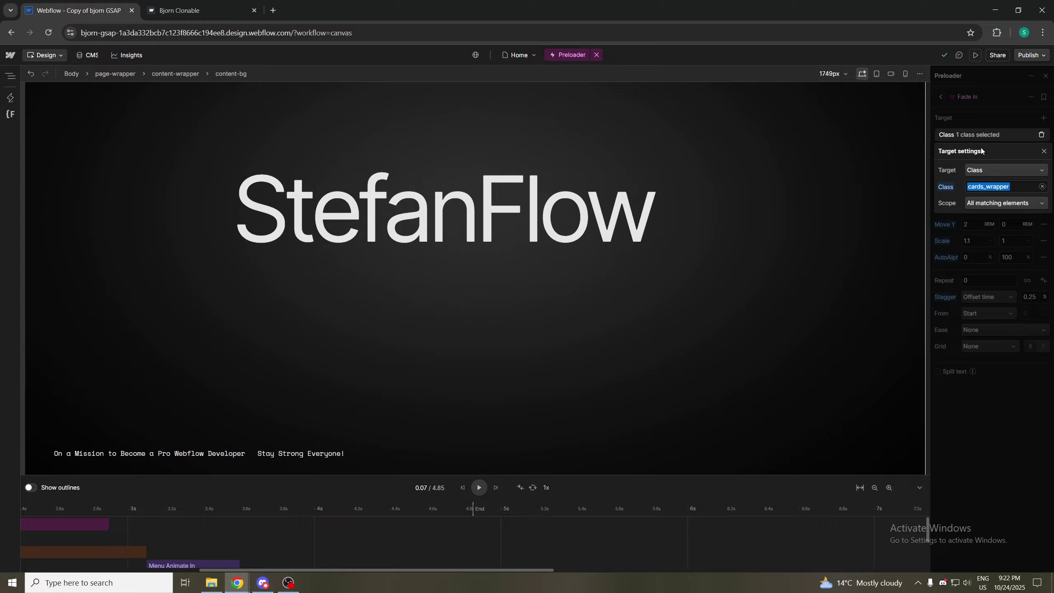
left_click(981, 136)
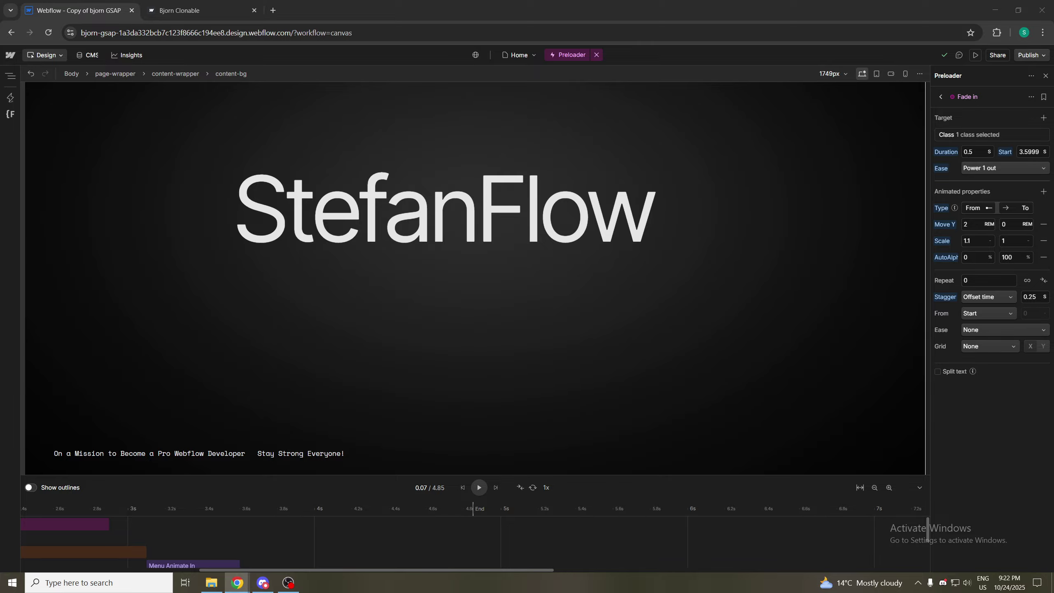
left_click(975, 54)
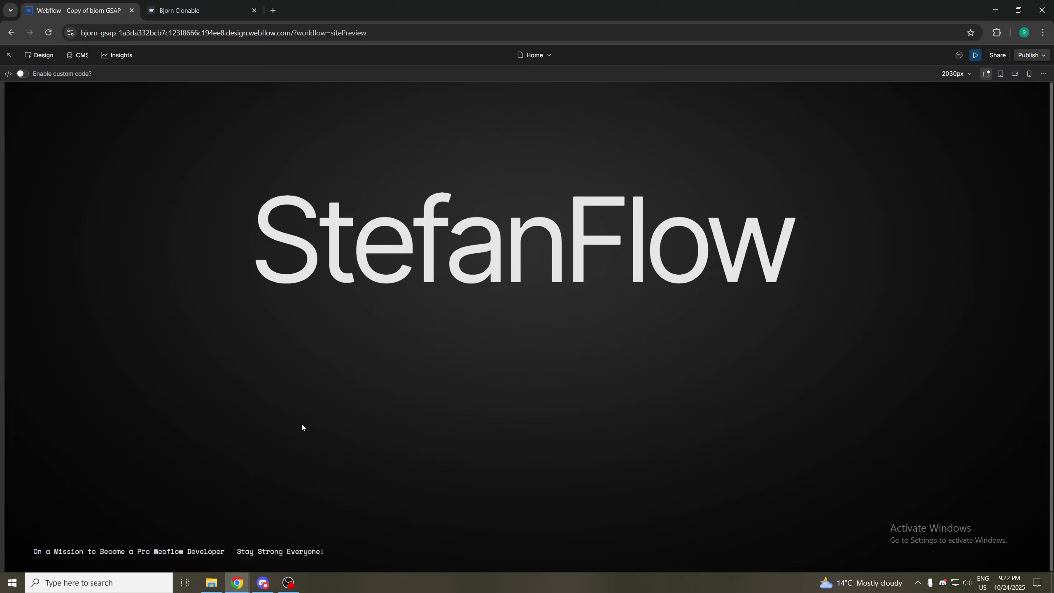
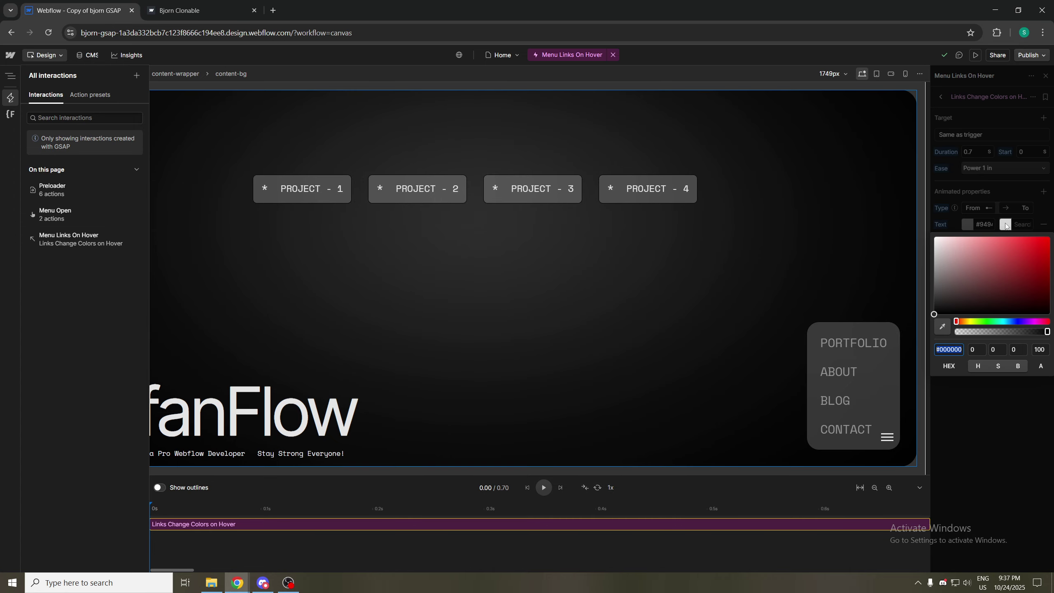
Set the end text color of the menu links' hover action to #e5e5e5 and test the menu and its links in preview
type("#e5e5e5")
left_click(964, 396)
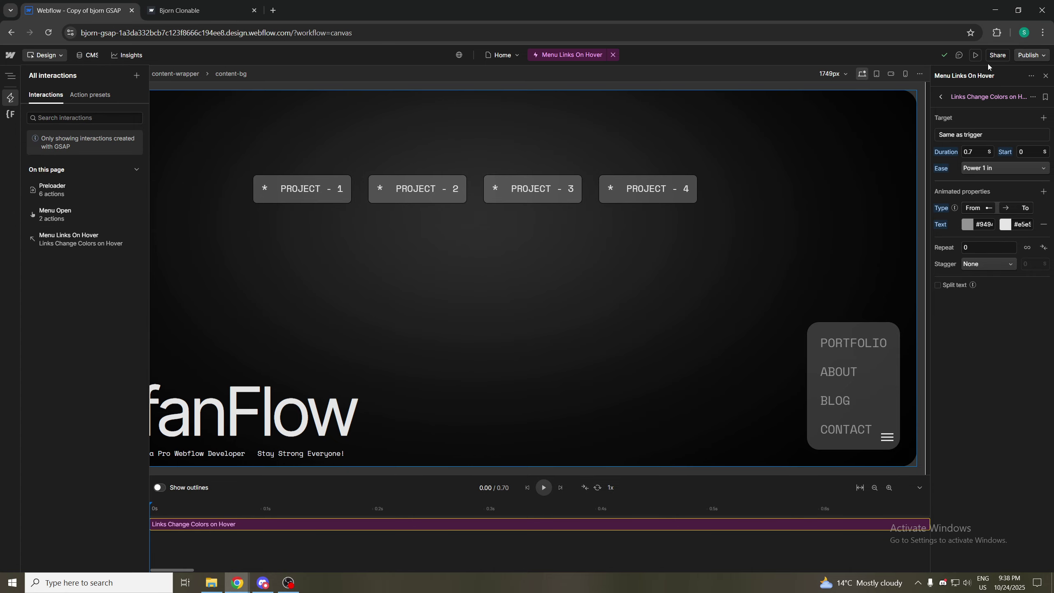
left_click(976, 56)
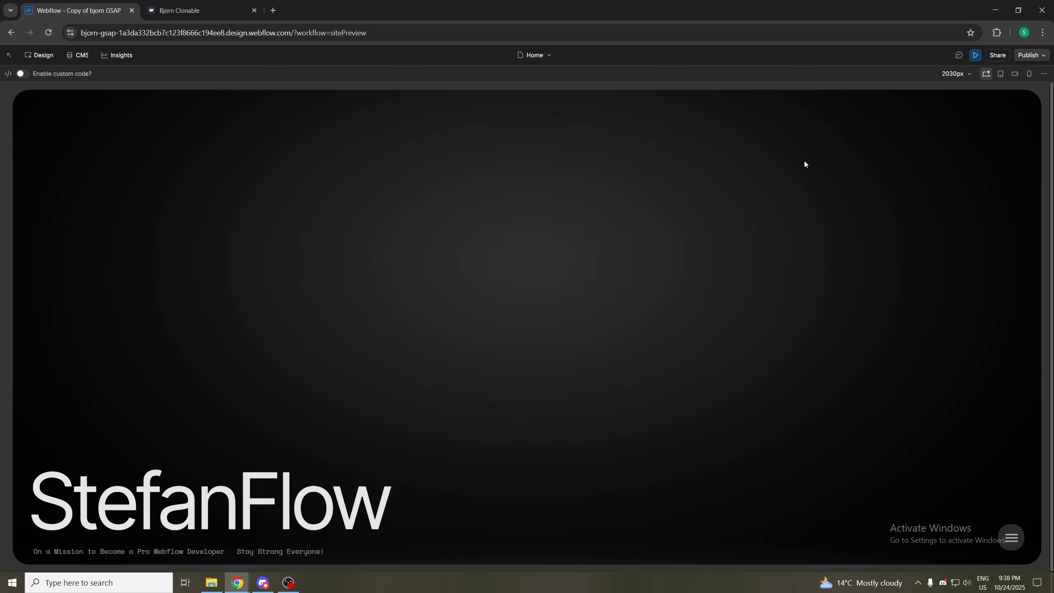
left_click(1008, 539)
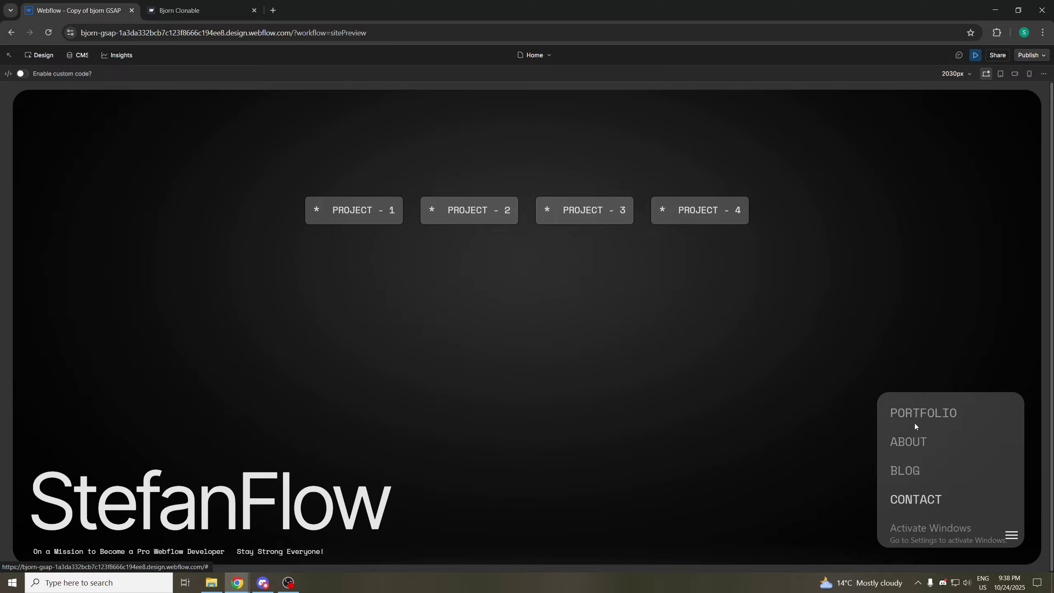
left_click(1011, 535)
left_click(1008, 540)
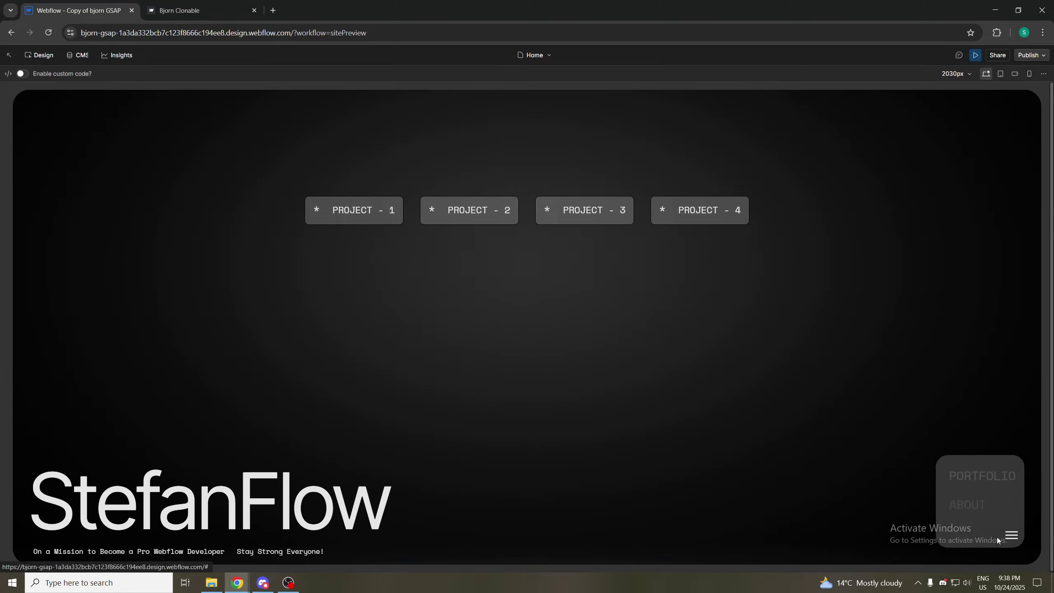
left_click(919, 500)
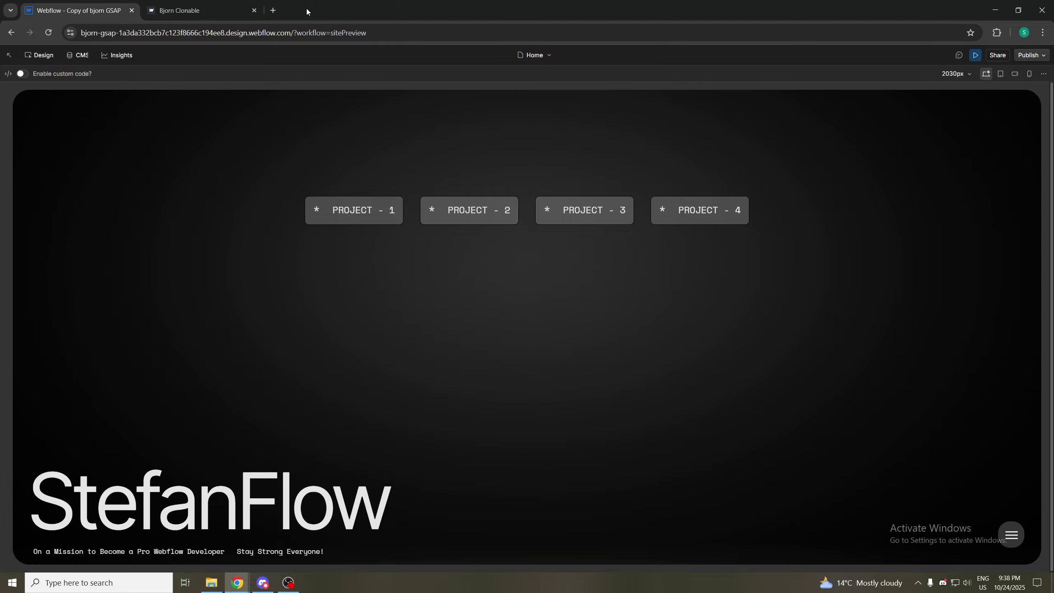
Switch to the Bjorn Clonable site to examine its menu and link hover effect, and return to the Webflow design view
left_click(195, 10)
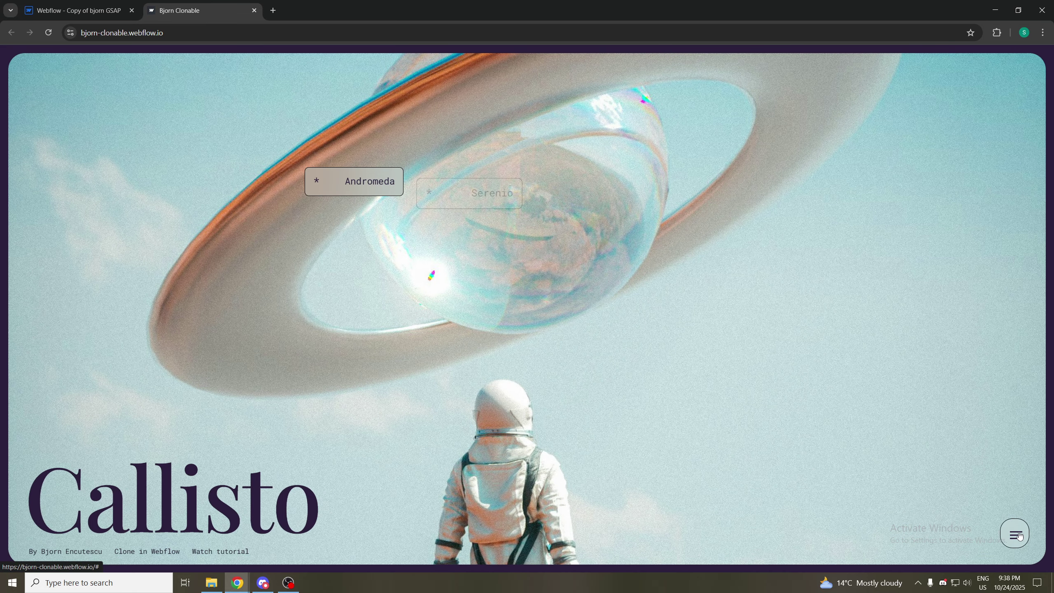
mouse_move(1011, 533)
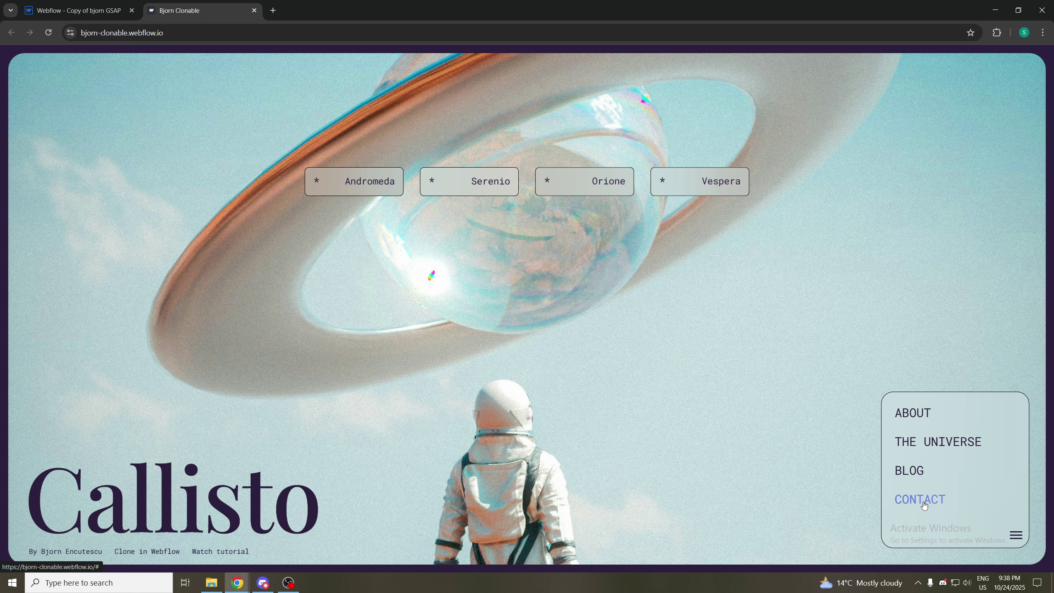
left_click(1012, 536)
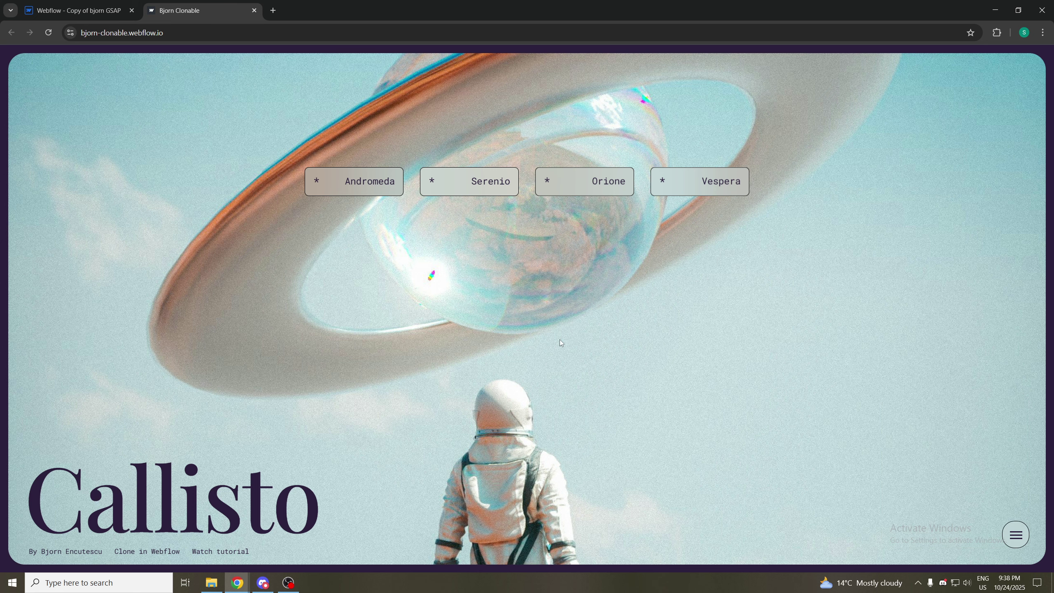
left_click(110, 12)
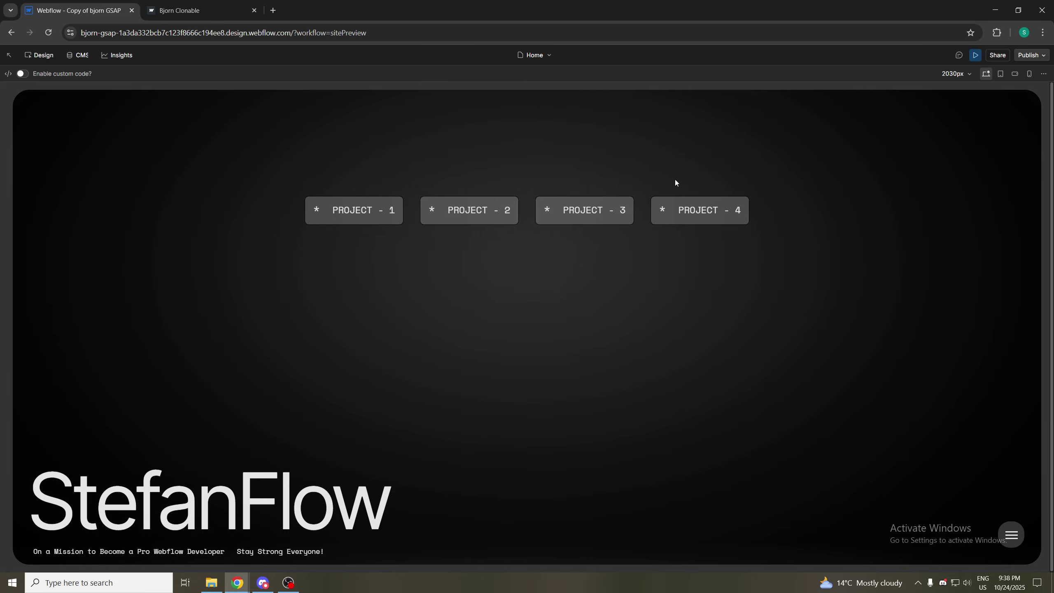
left_click(975, 54)
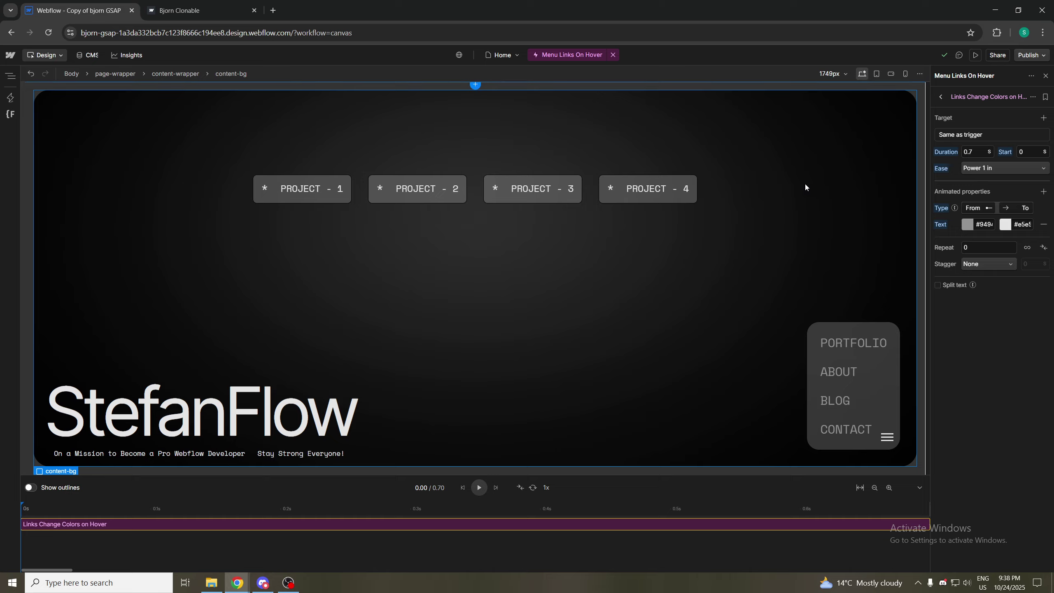
Set the stagger of the Links Change Colors on Hover action to Offset time
left_click(980, 265)
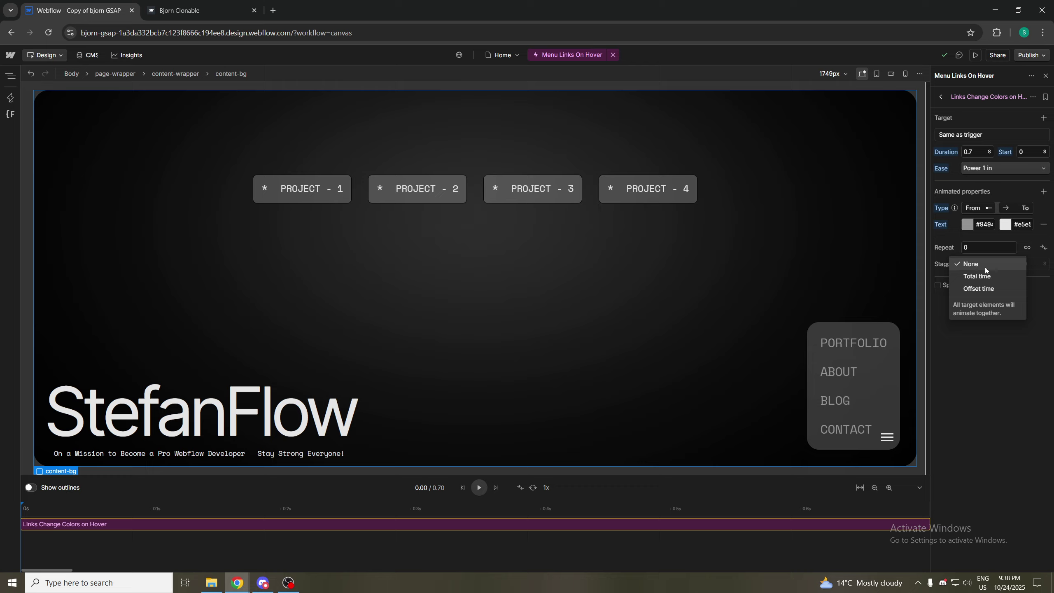
left_click(987, 288)
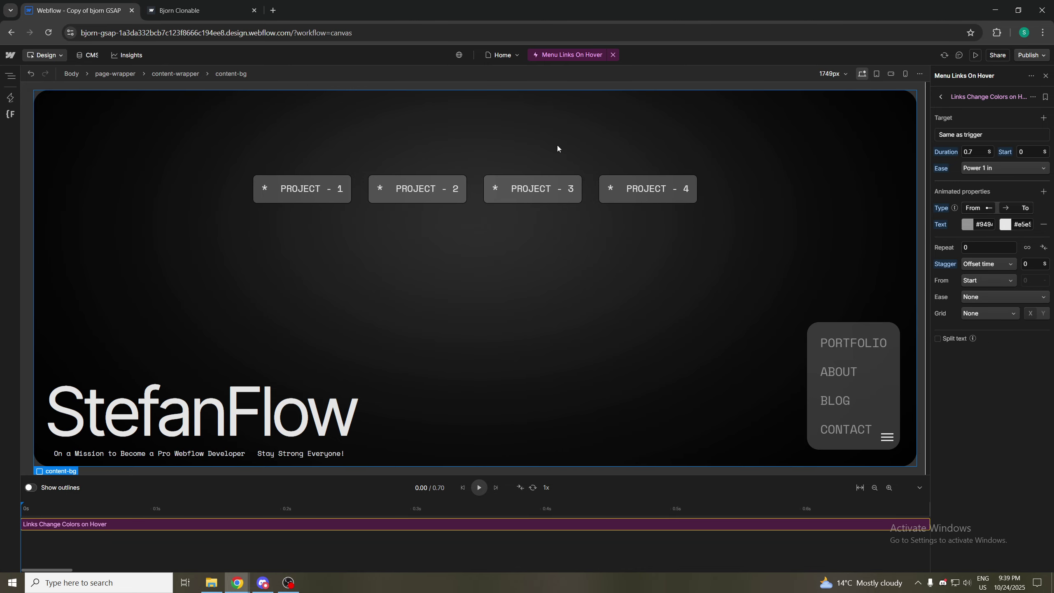
Compare with the Bjorn Clonable site and set the link hover action's stagger offset to 0.1 s with Power 1 in ease
left_click(210, 12)
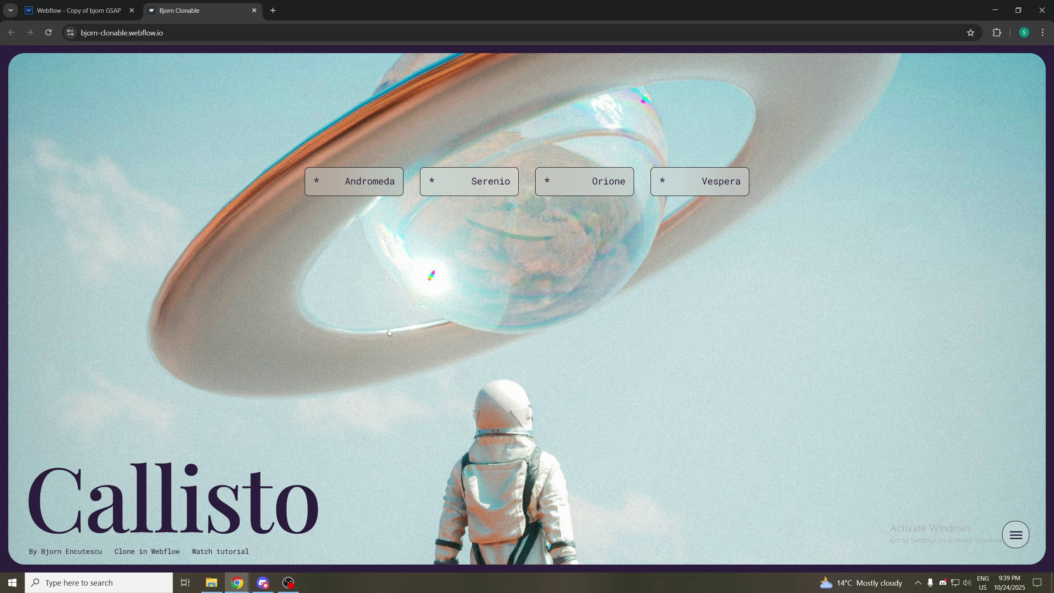
left_click(94, 12)
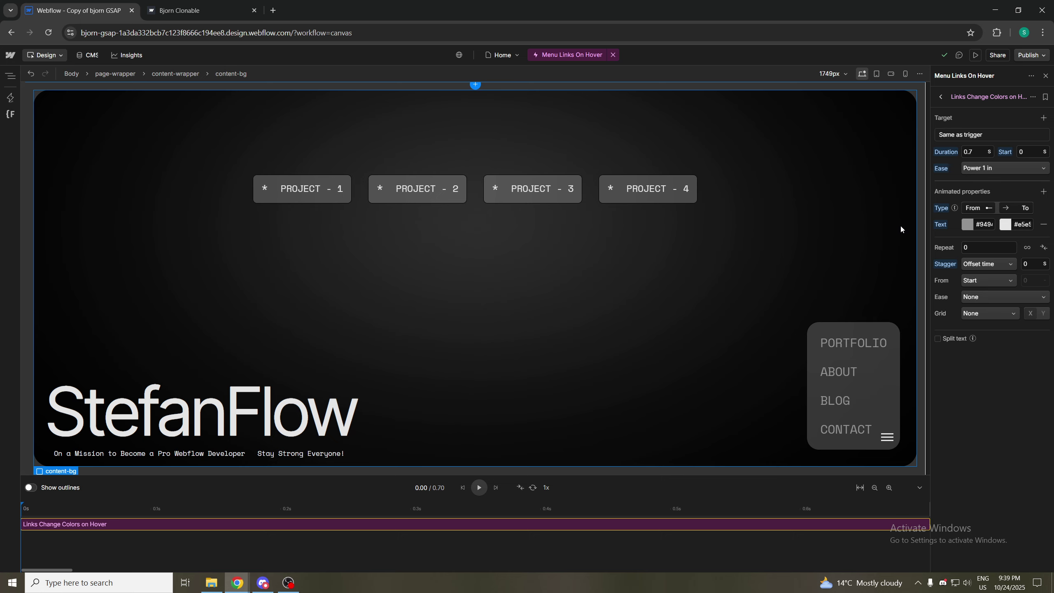
left_click(989, 265)
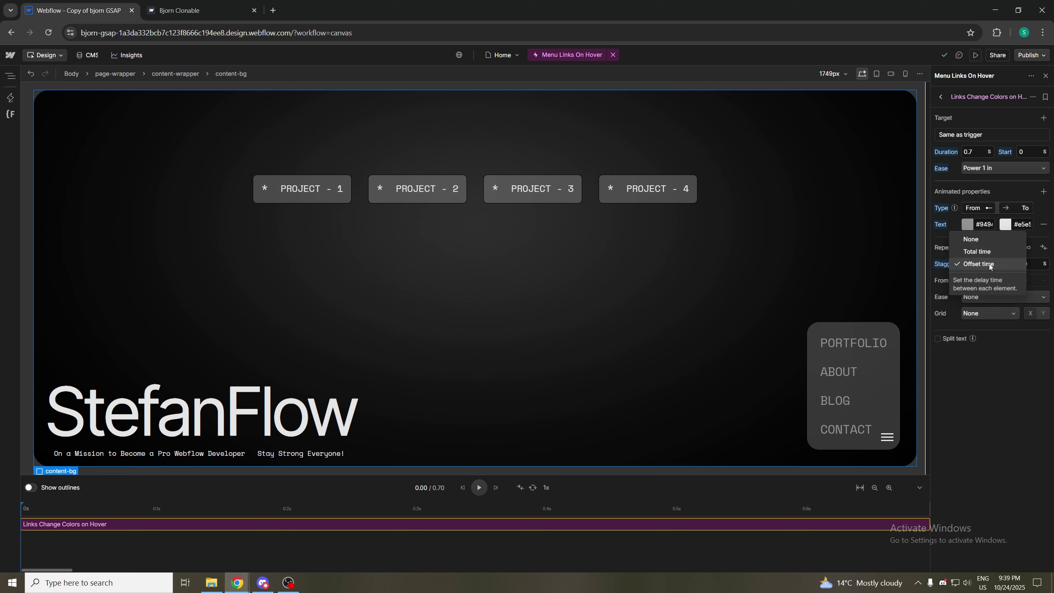
left_click(989, 264)
left_click(1032, 264)
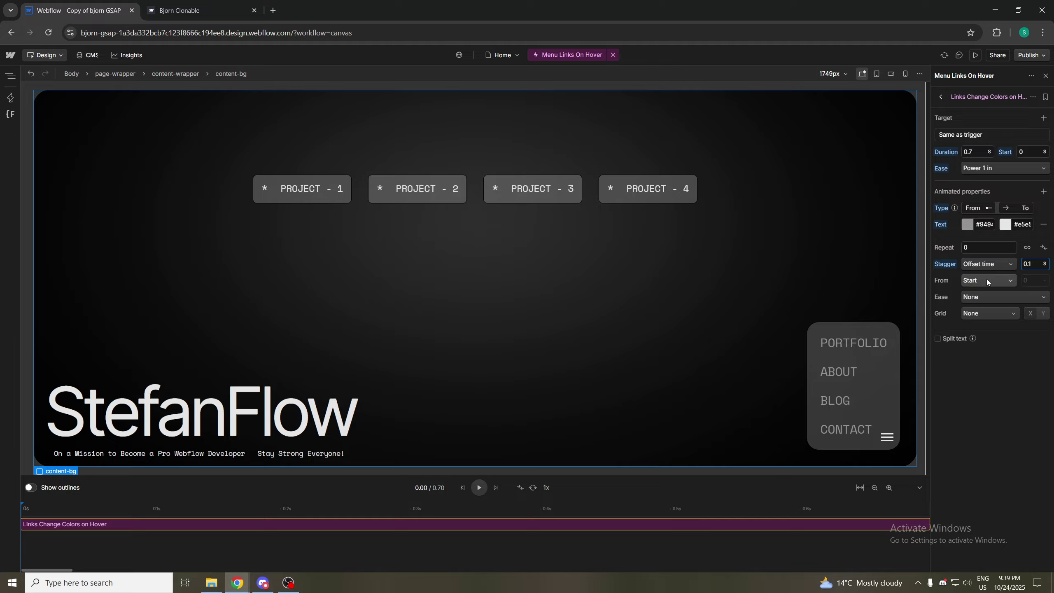
left_click(986, 295)
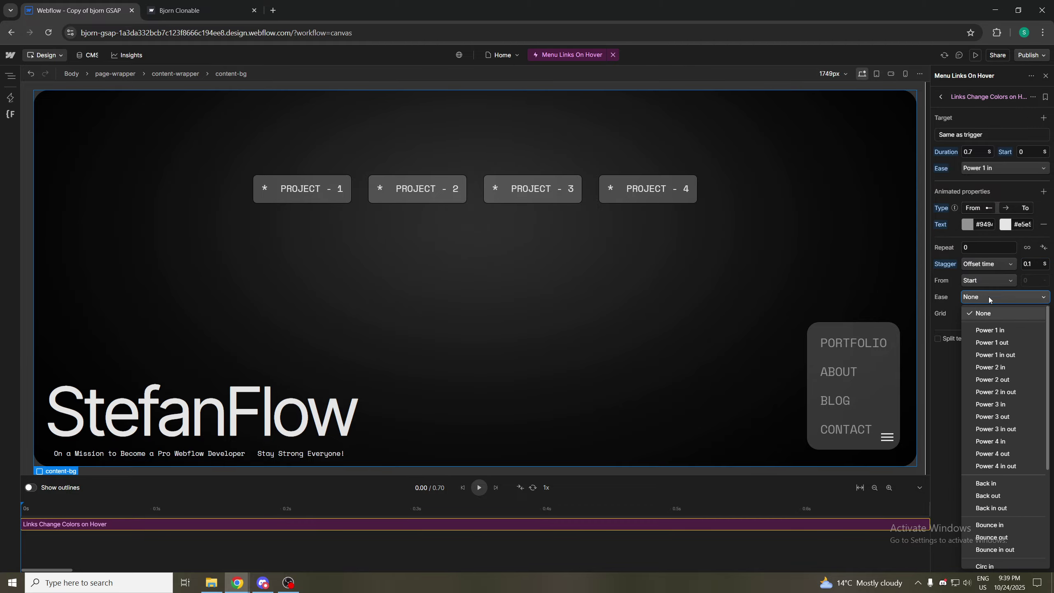
left_click(1000, 335)
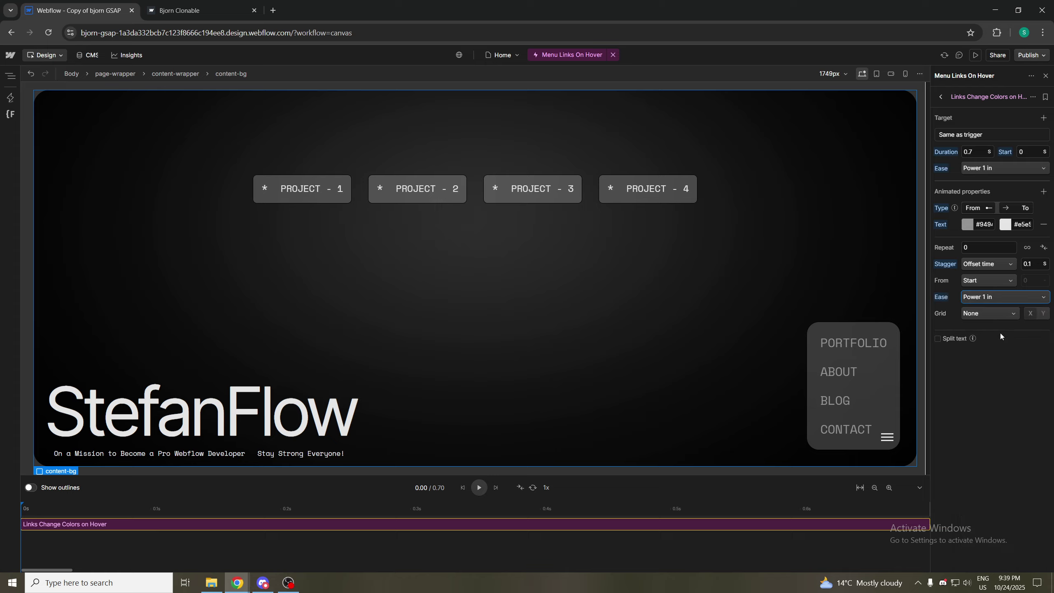
left_click(984, 297)
left_click(988, 298)
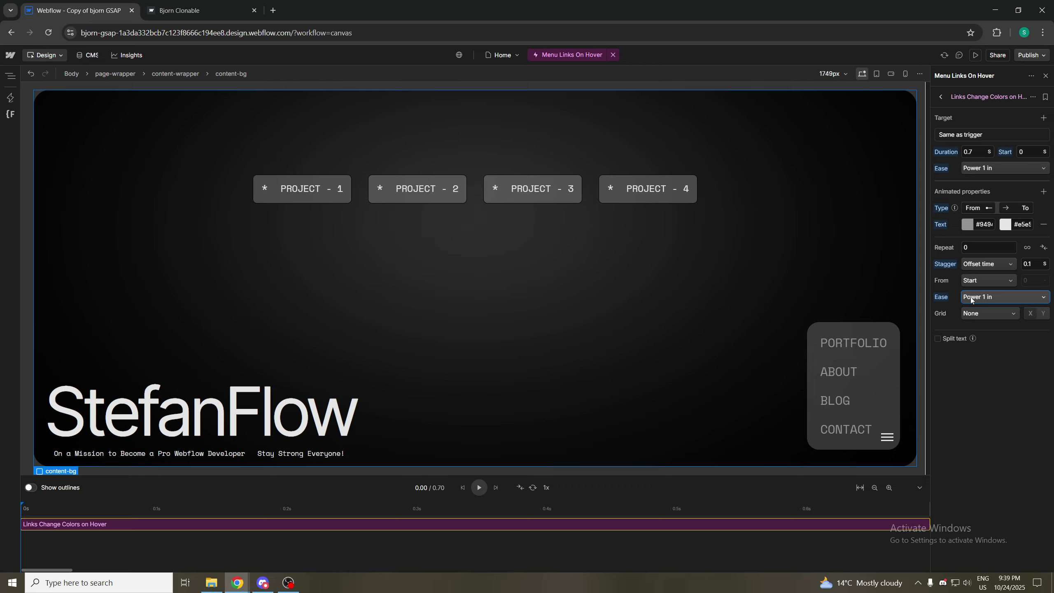
Enable split text on the Links Change Colors on Hover action and split it by Letter
left_click(958, 338)
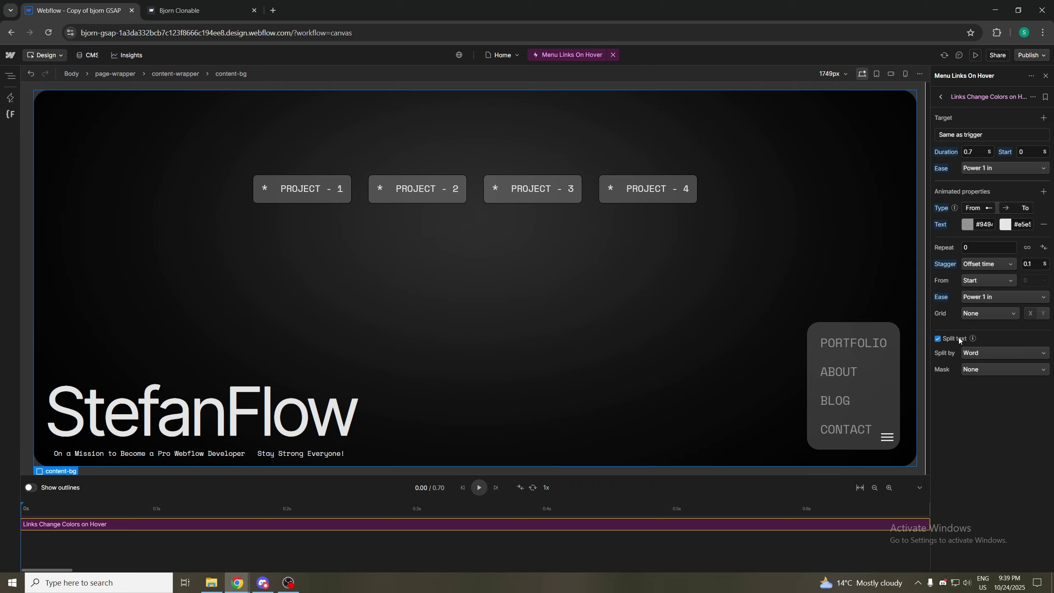
left_click(984, 353)
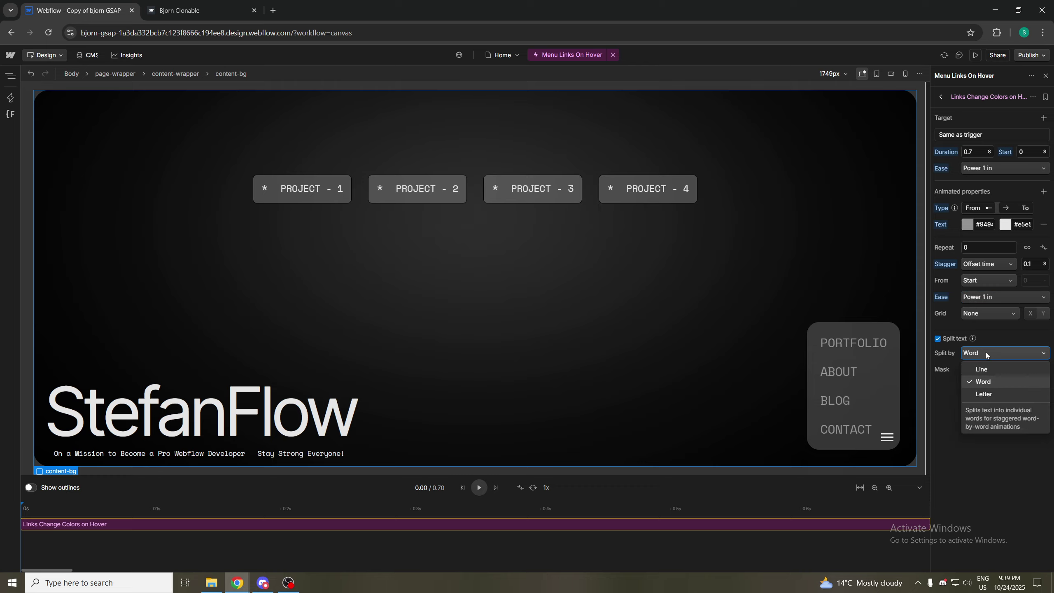
left_click(985, 393)
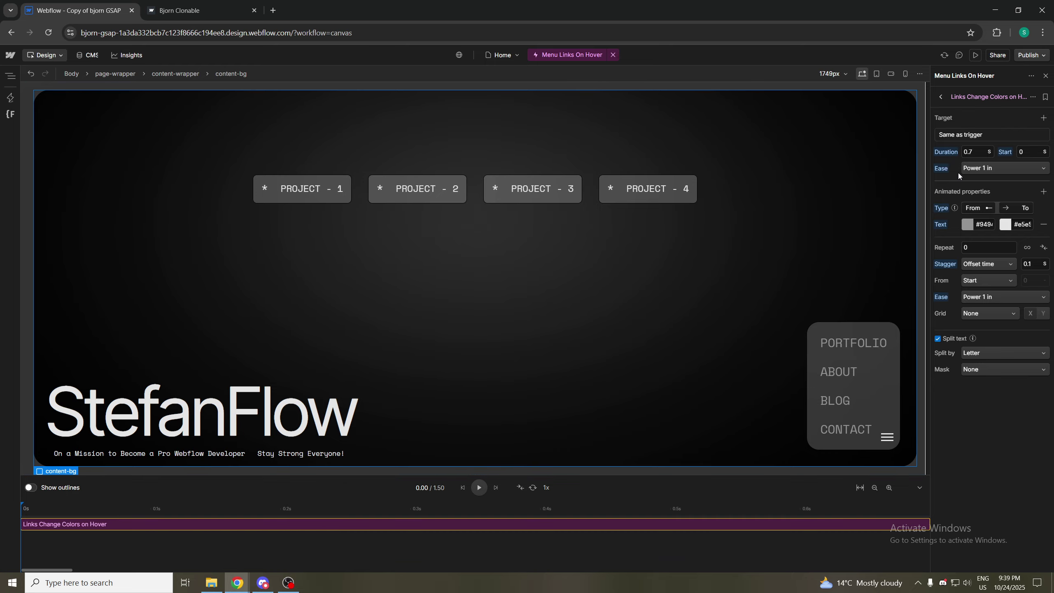
Preview the site and test the letter-by-letter color change on the menu links, opening and closing the menu
left_click(972, 55)
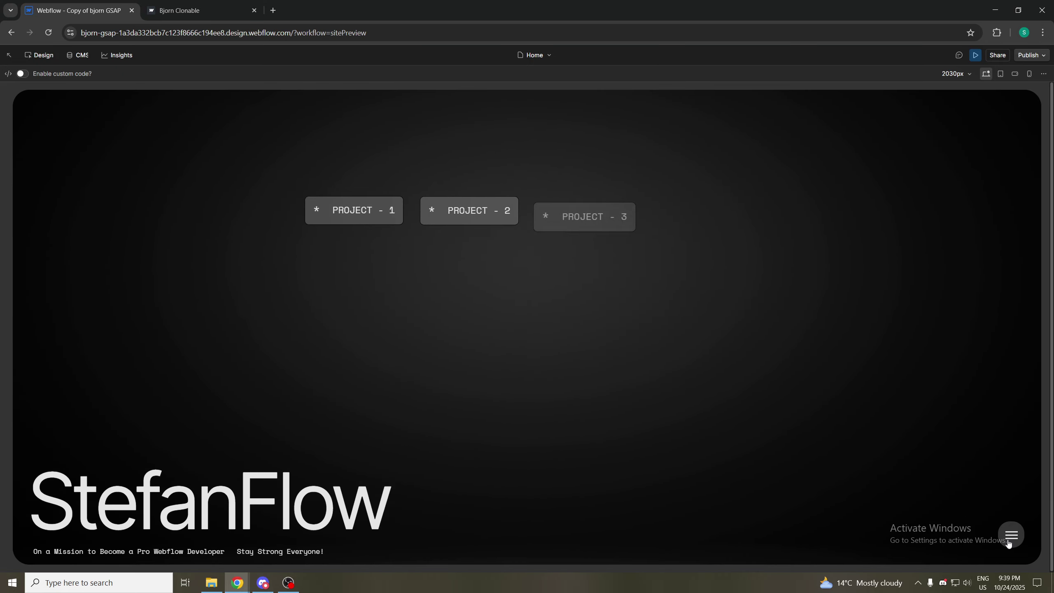
left_click(1008, 535)
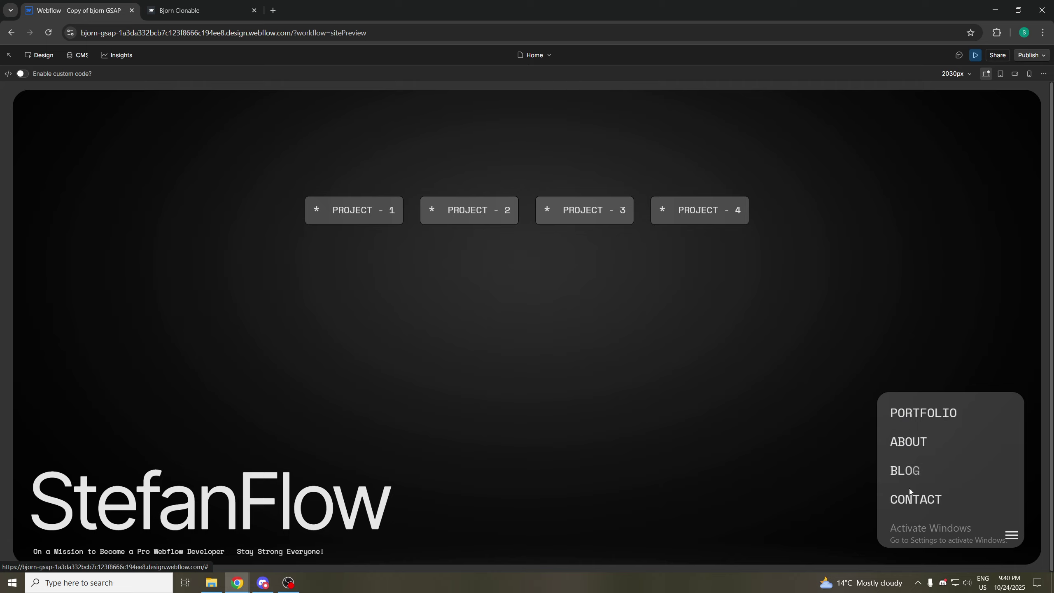
left_click(1011, 535)
left_click(1010, 534)
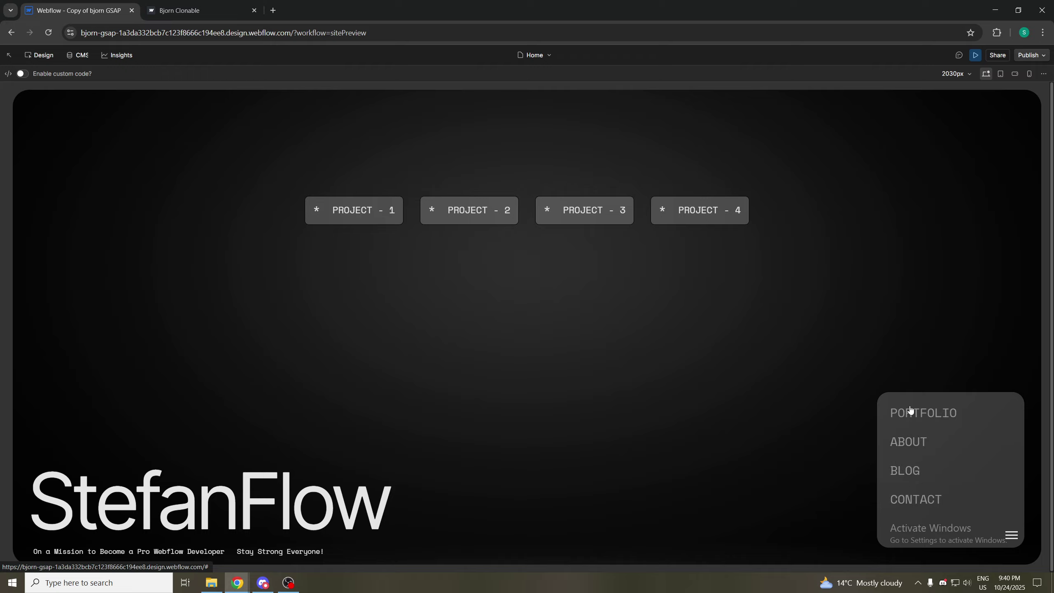
left_click(1010, 535)
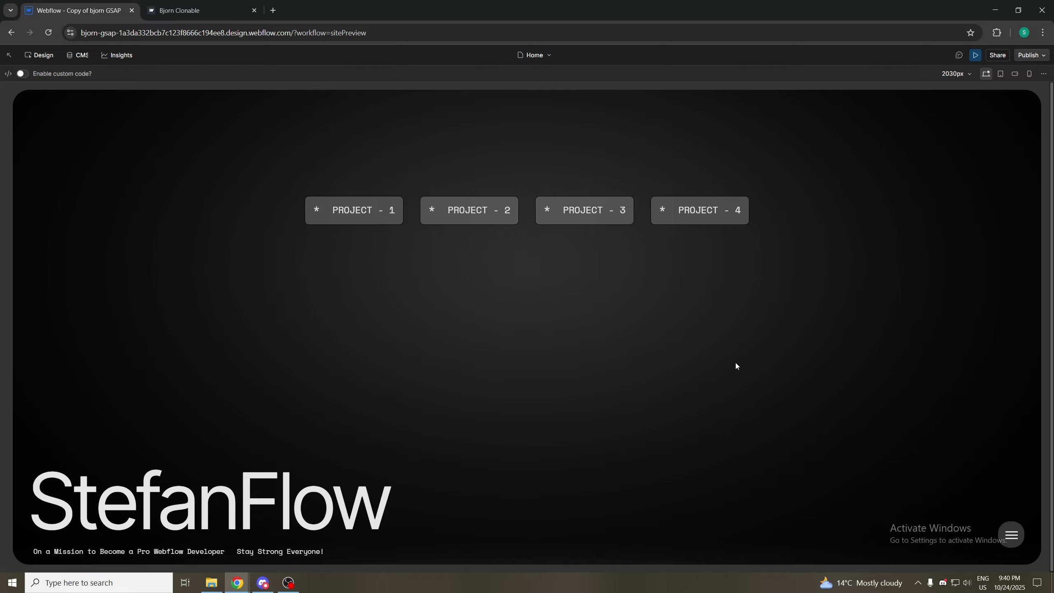
Switch to the Bjorn Clonable site to examine the project cards' hover effect, and return to the Webflow design view
left_click(189, 6)
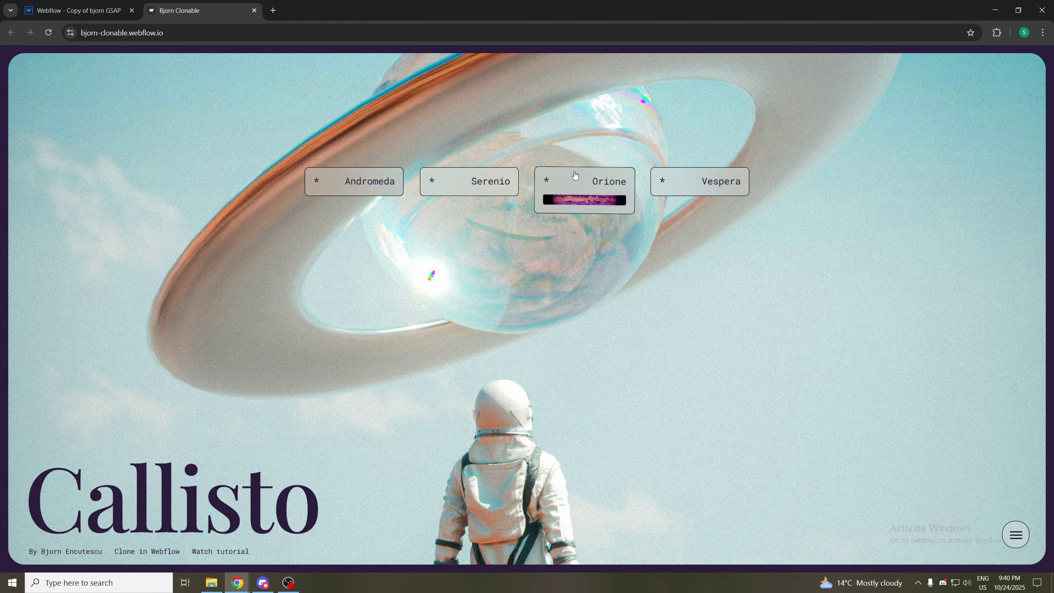
left_click(115, 15)
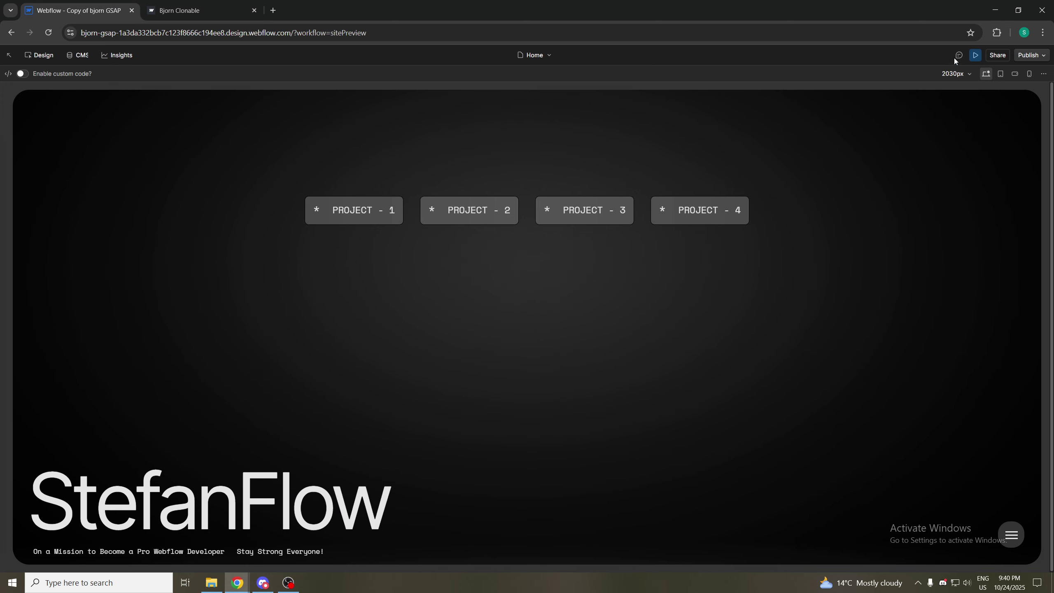
left_click(976, 55)
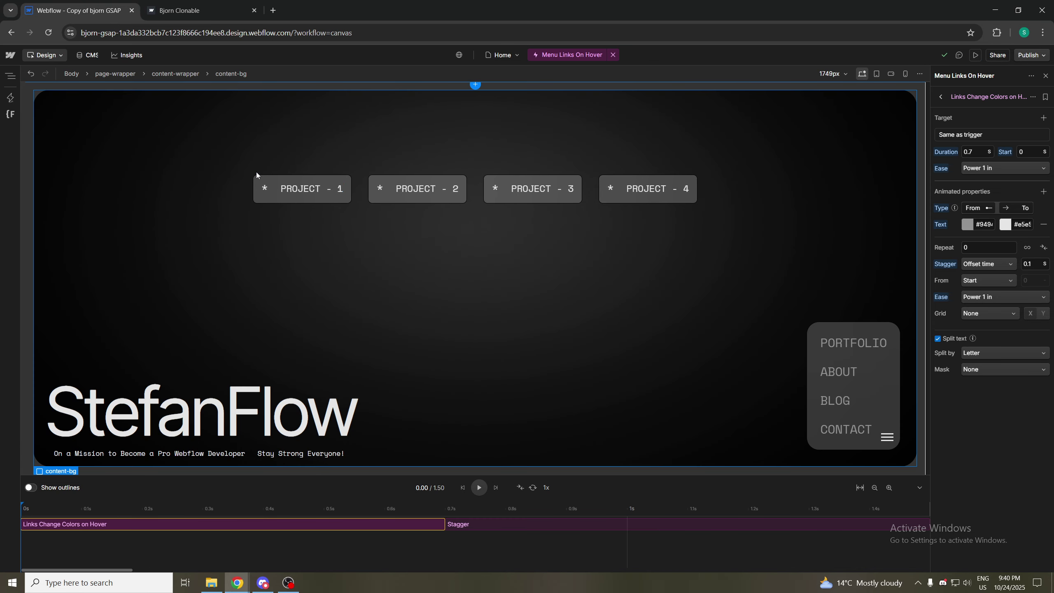
Leave the link hover action's settings and create a new interaction with a Hover trigger
left_click(941, 96)
left_click(11, 99)
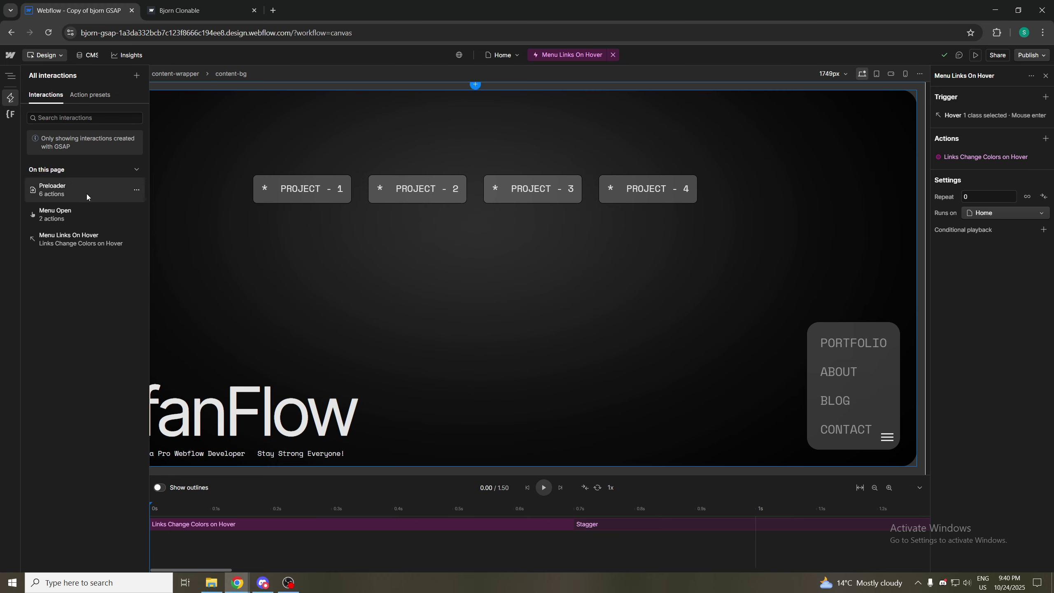
left_click(136, 76)
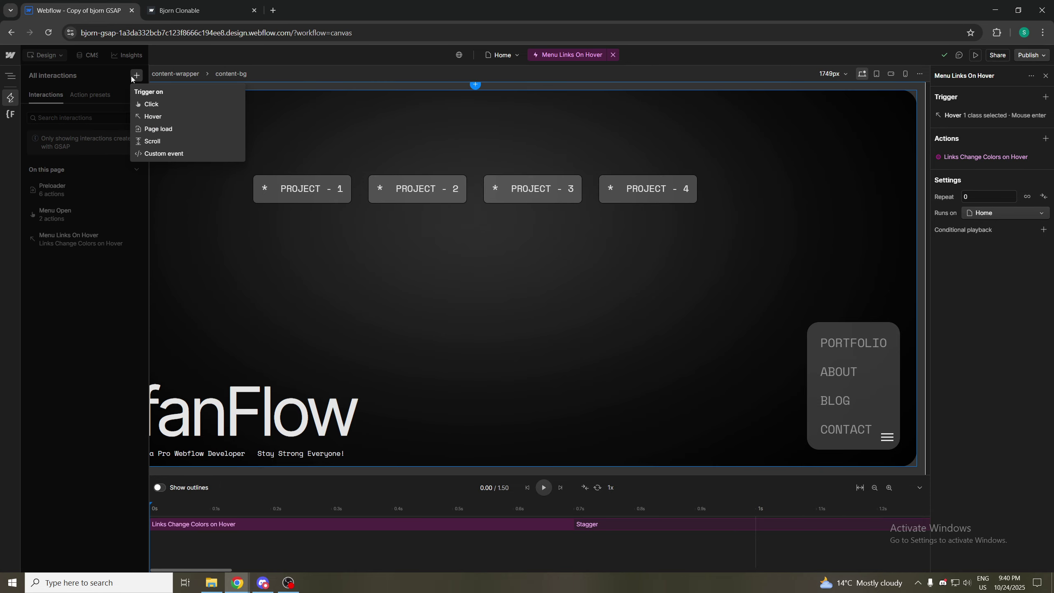
left_click(151, 117)
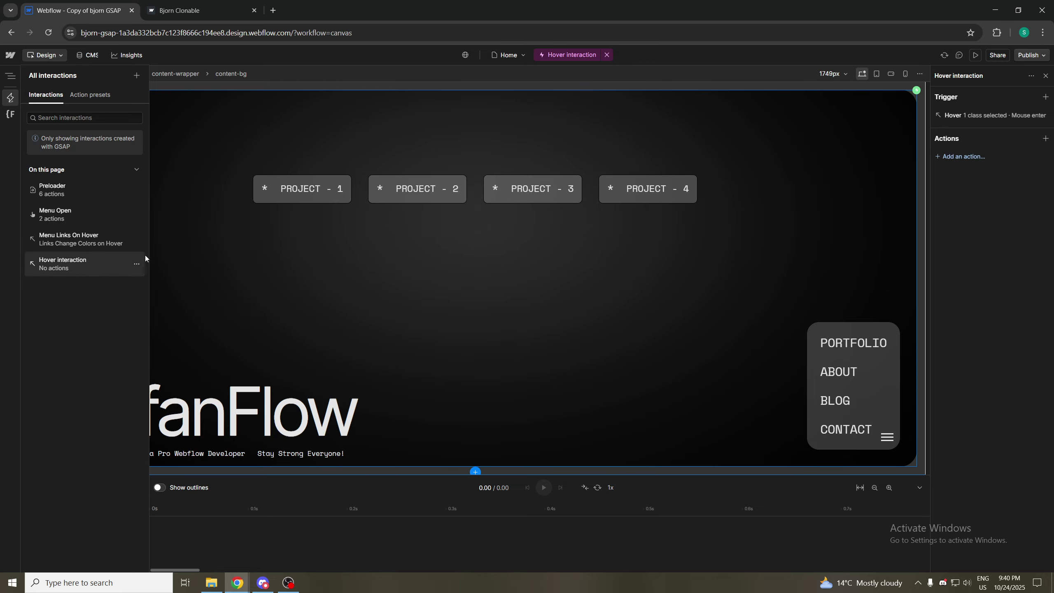
Rename the new hover interaction to Cards On Hover
left_click(137, 264)
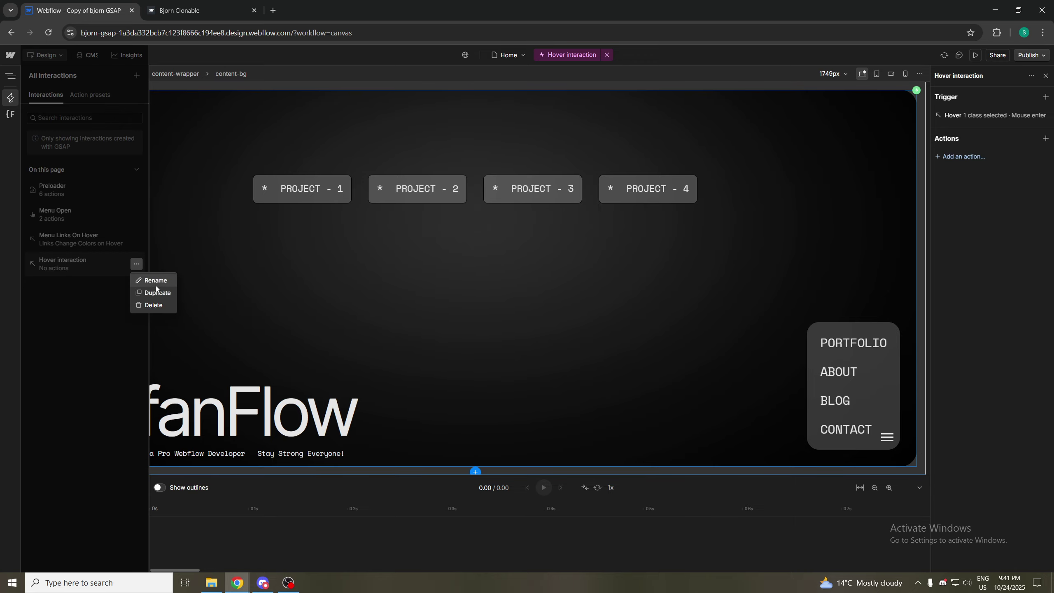
left_click(161, 281)
left_click_drag(410, 99, 441, 98)
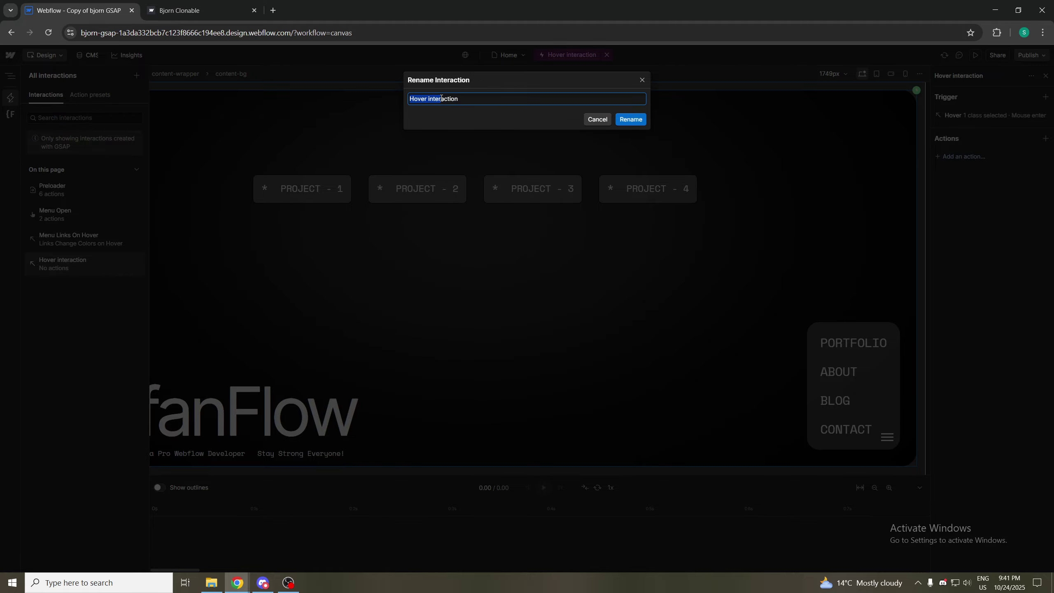
type("c")
key("BackSpace")
double_click(442, 98)
type("c")
type("Hover")
left_click(632, 121)
Look over the Menu Links On Hover interaction and the Bjorn Clonable cards, and reopen the Cards On Hover interaction
left_click(84, 244)
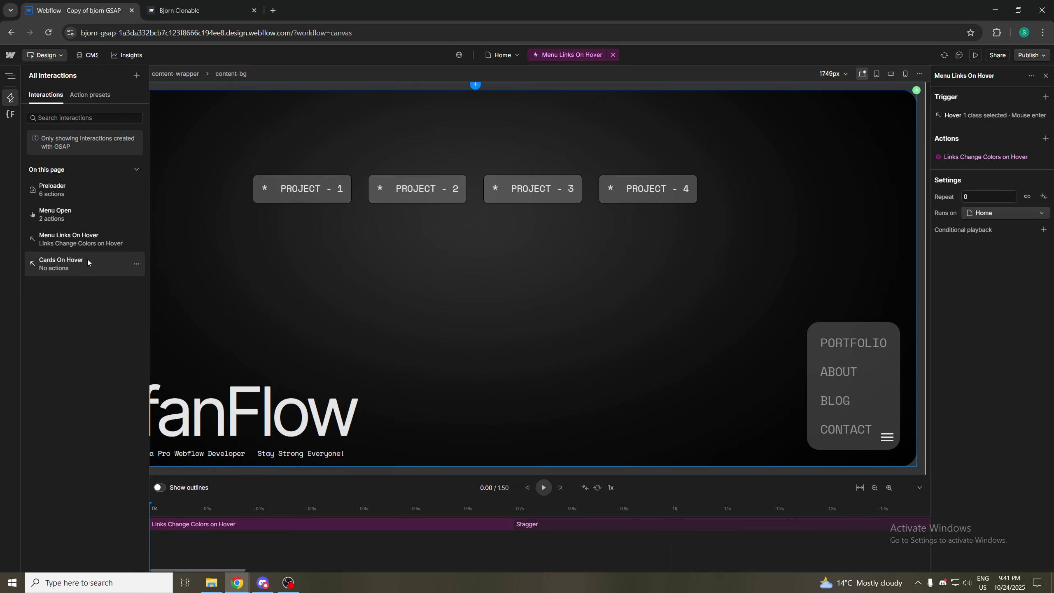
left_click(87, 259)
left_click(206, 11)
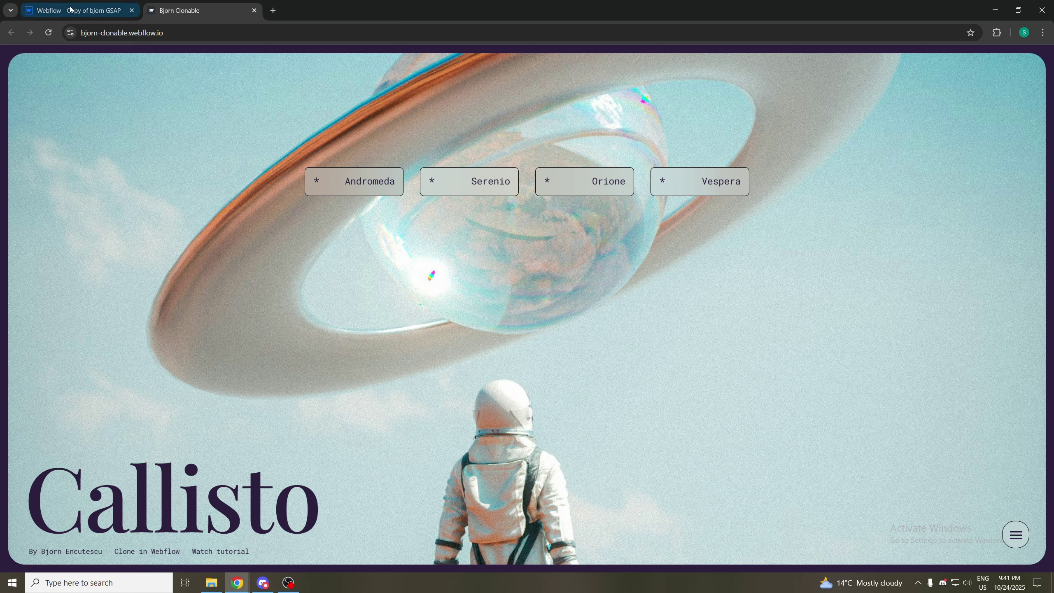
left_click(78, 10)
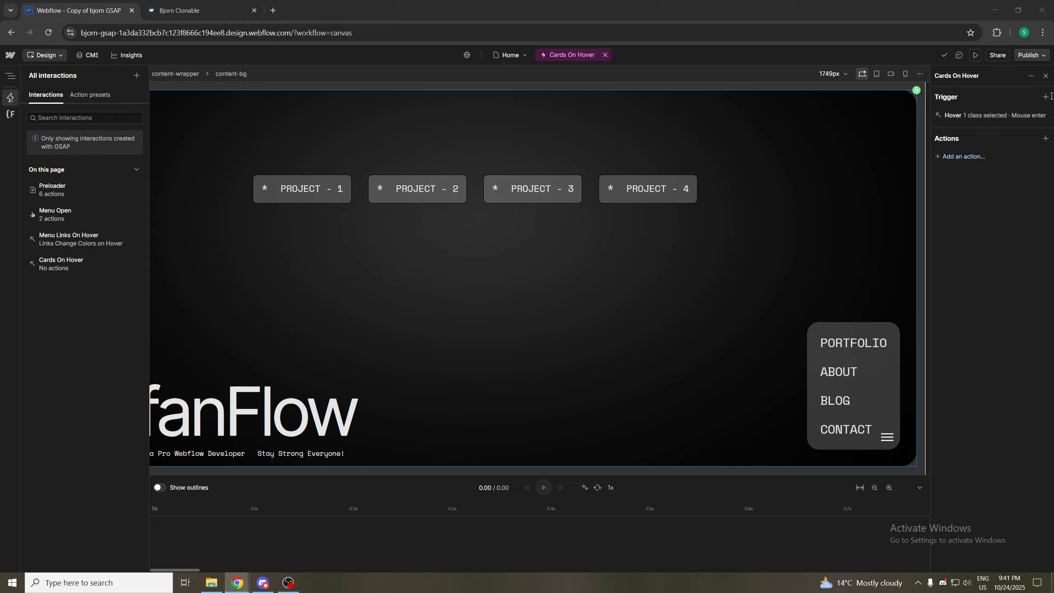
left_click(72, 237)
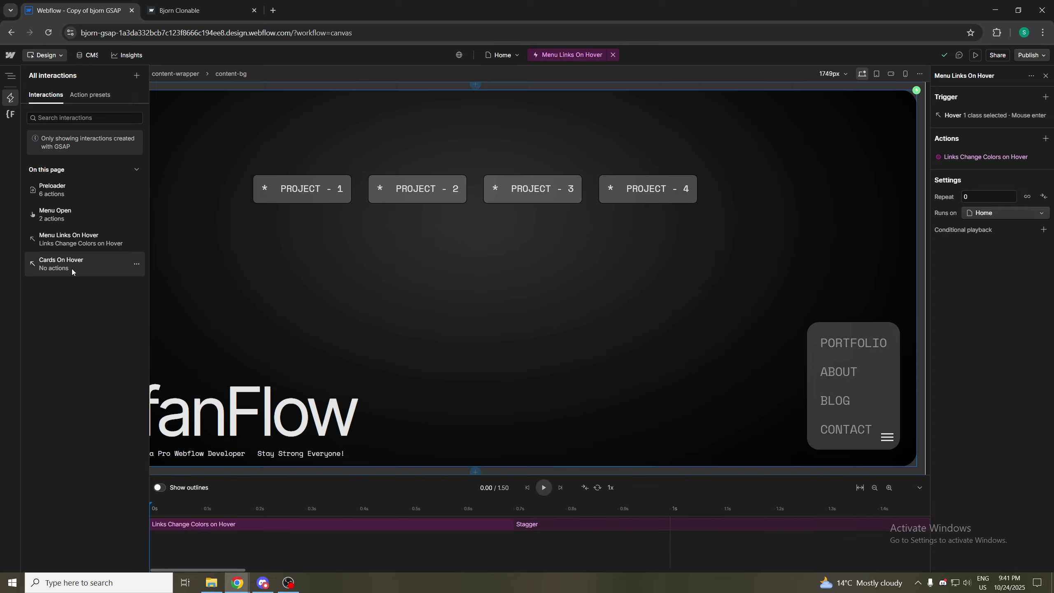
left_click(71, 268)
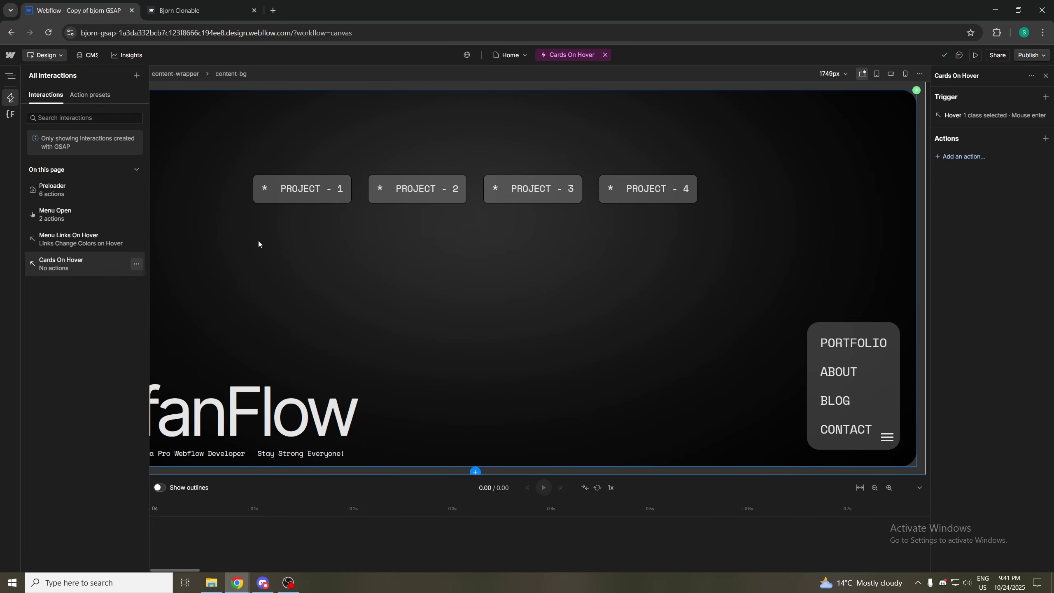
Set the Cards On Hover trigger's target class to cards_wrapper in place of content-bg and reopen its hover settings
left_click(984, 120)
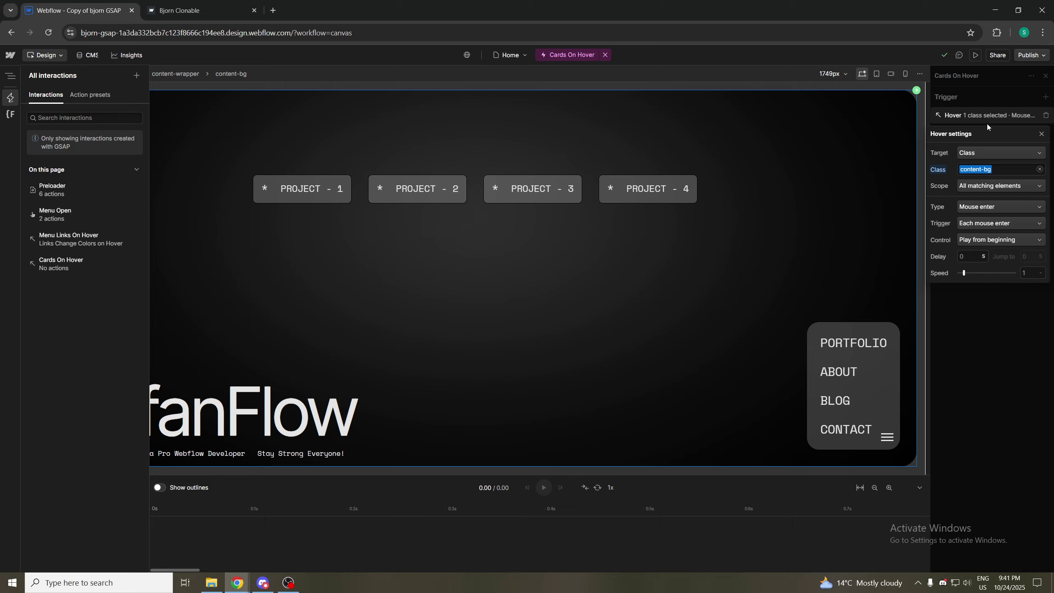
left_click(994, 170)
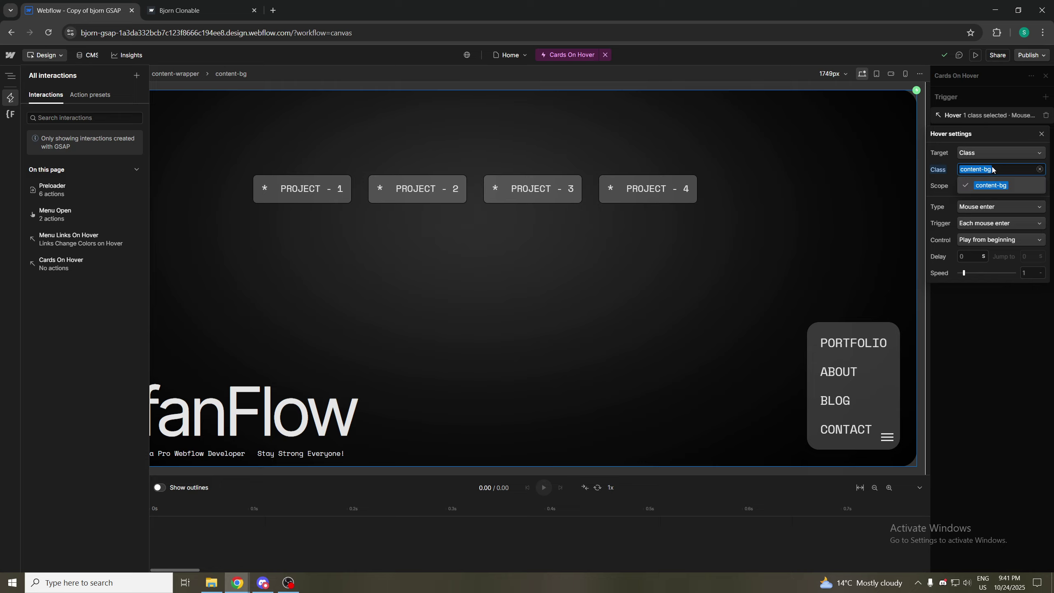
left_click(1039, 170)
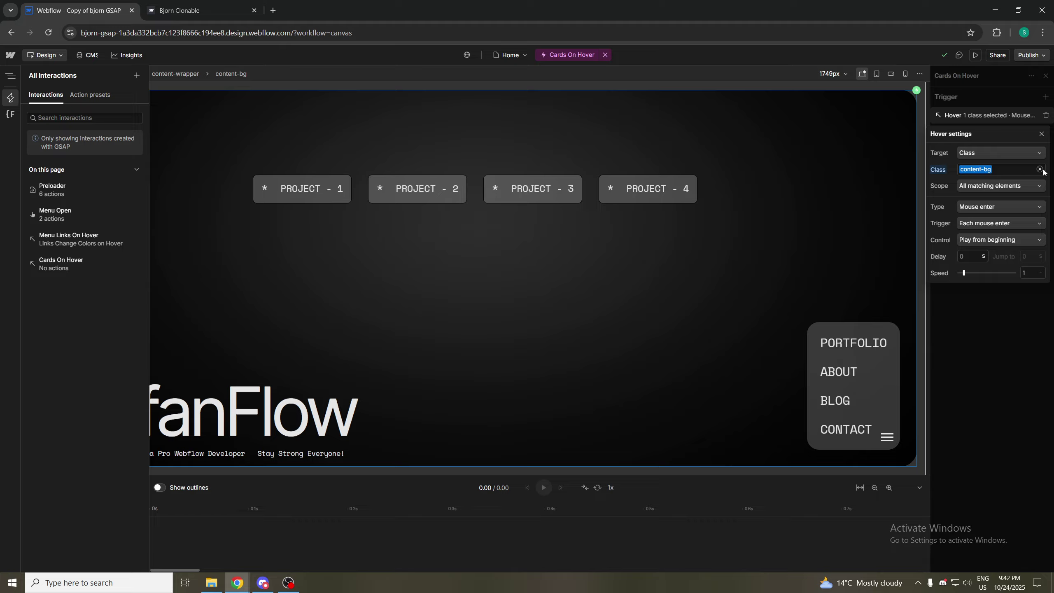
type("cards")
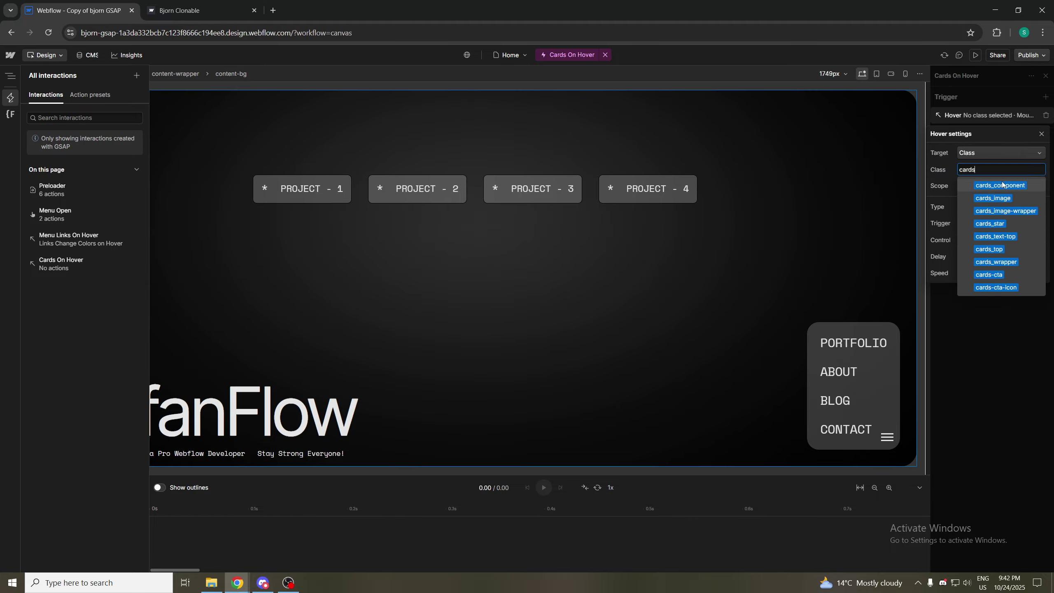
key("BackSpace")
key("BackSpace")
key("BackSpace")
left_click(996, 275)
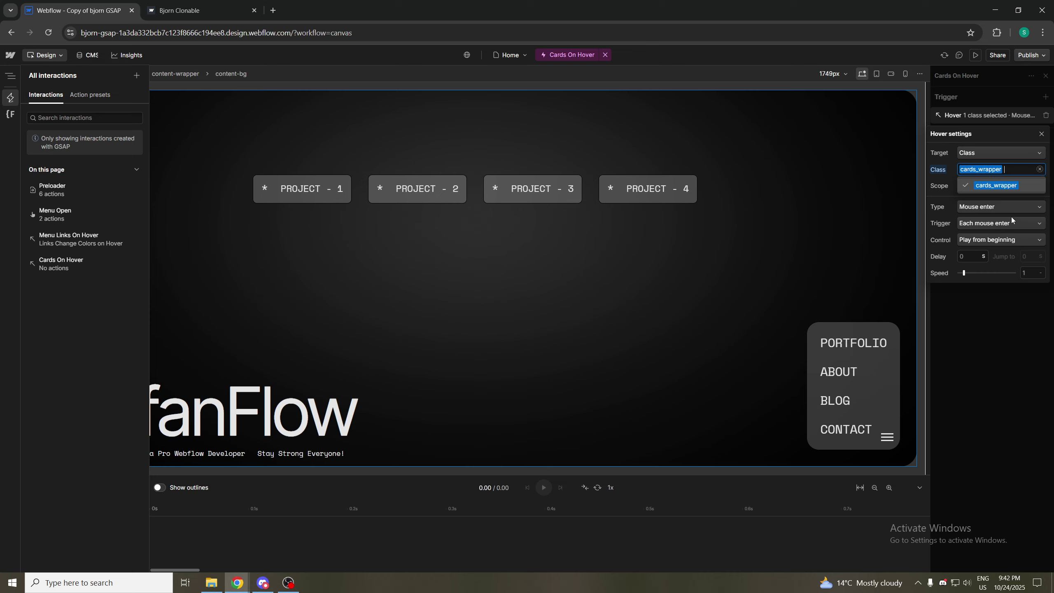
left_click(977, 302)
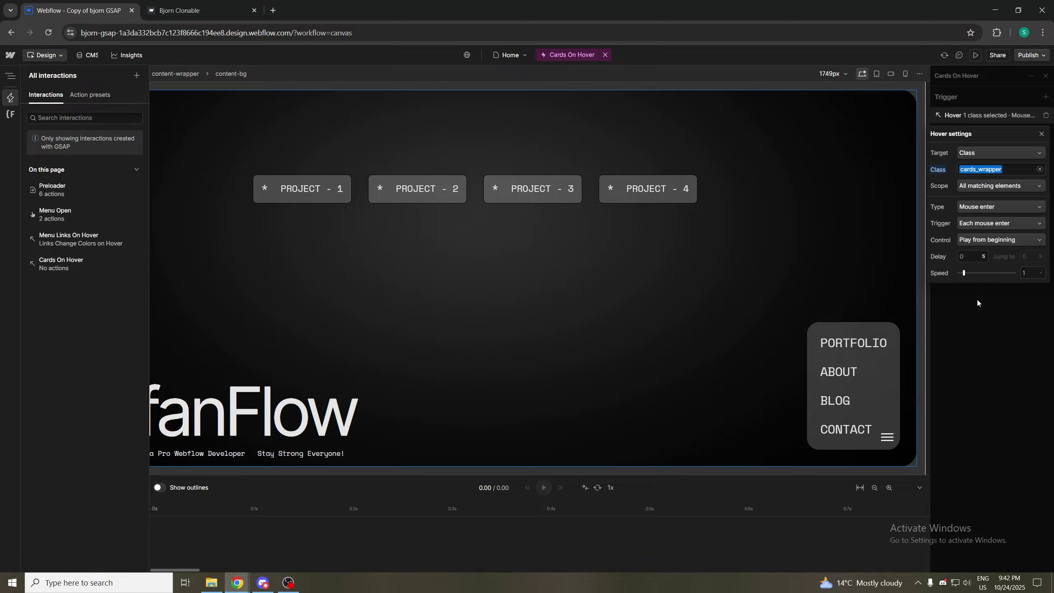
left_click(985, 290)
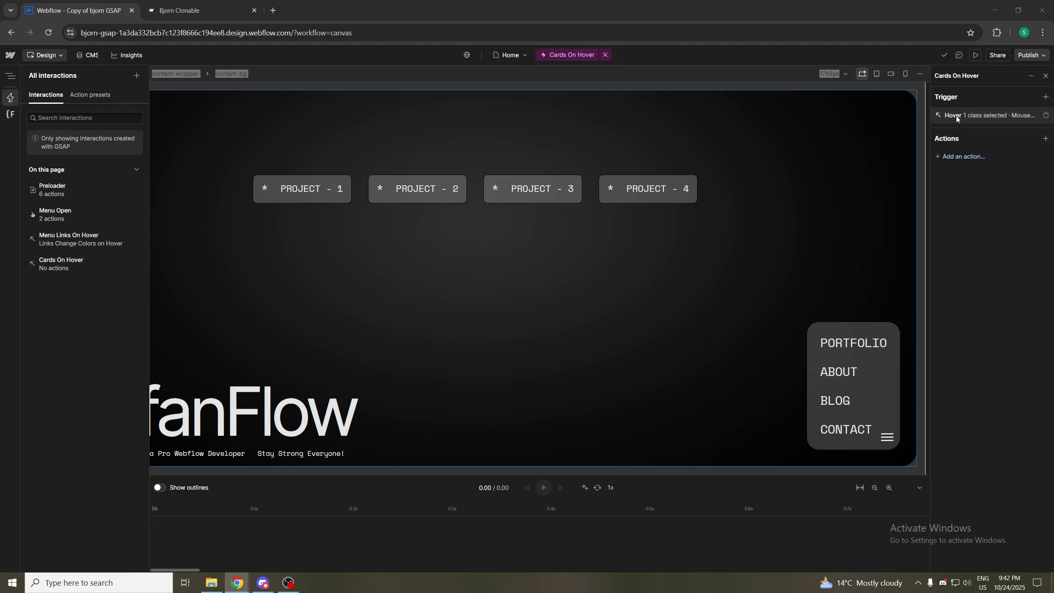
left_click(978, 115)
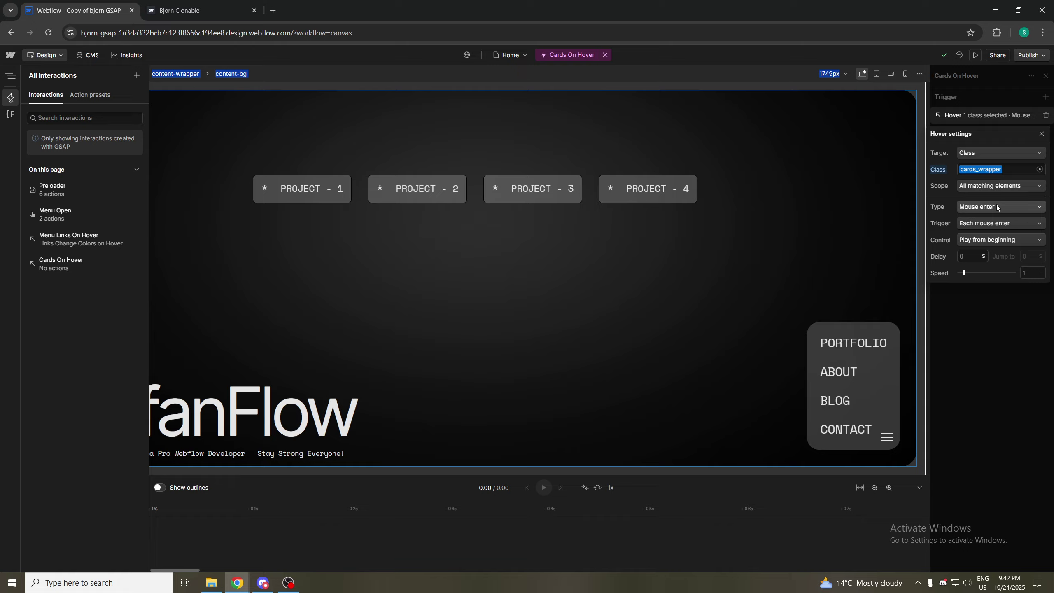
Leave the hover settings and look over the project cards on the Bjorn Clonable page
left_click(977, 329)
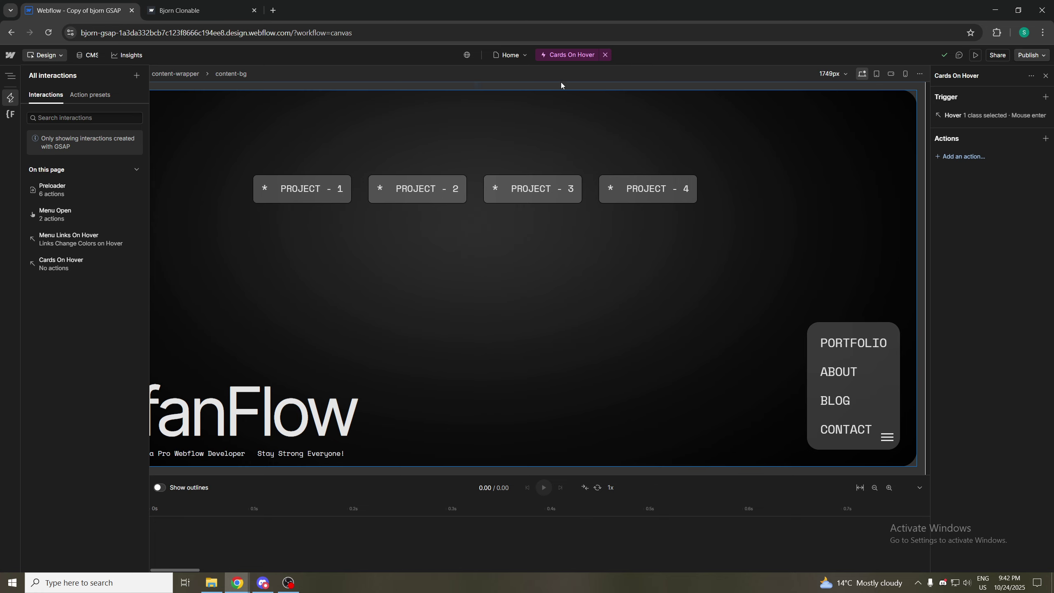
left_click(183, 10)
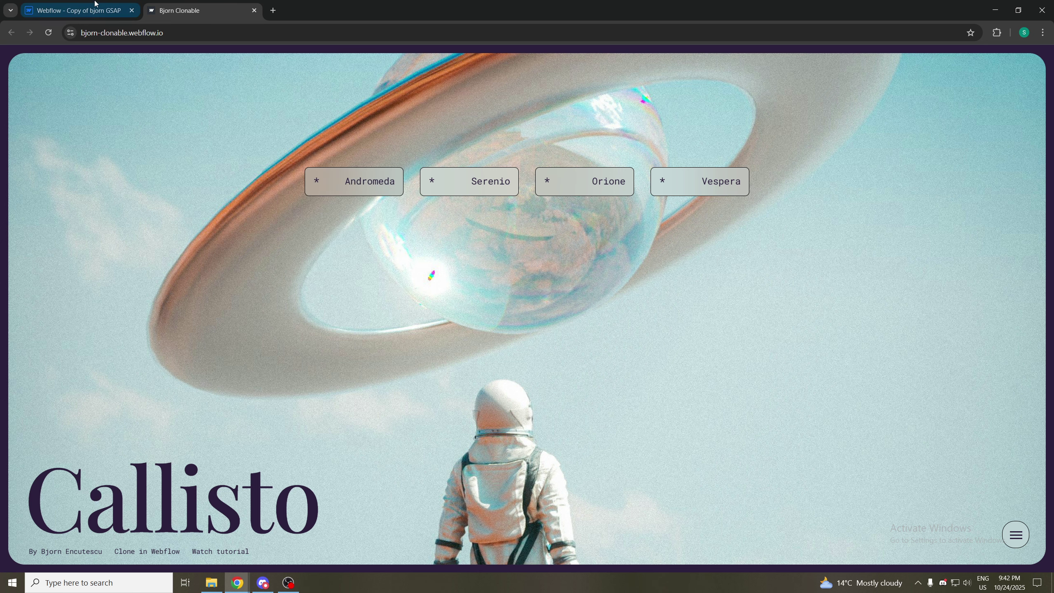
left_click(74, 10)
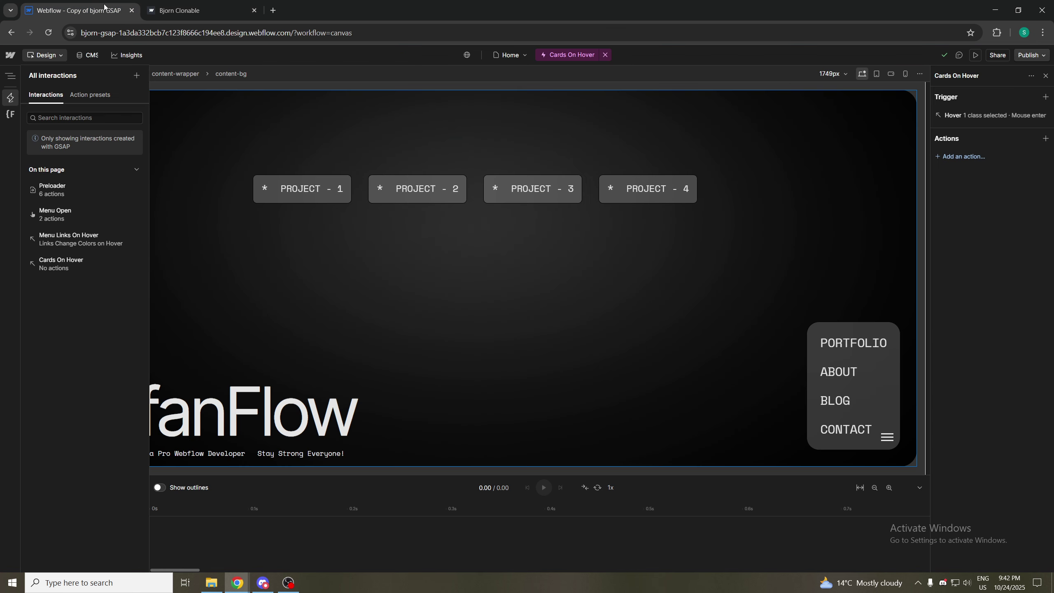
Add a second Hover trigger to the Cards On Hover interaction and set its type to Mouse leave
left_click(1046, 98)
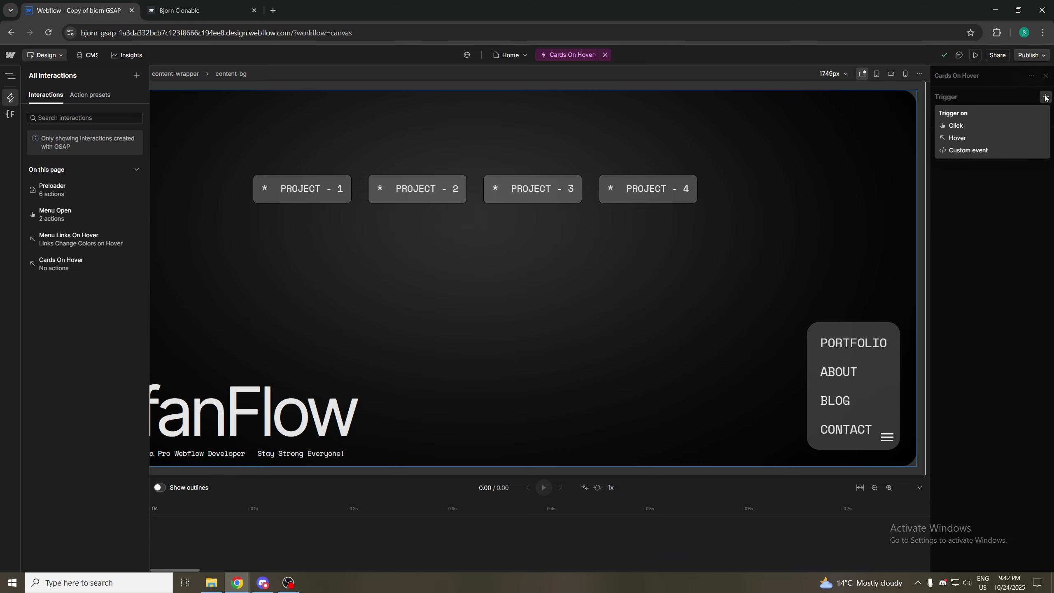
left_click(1045, 98)
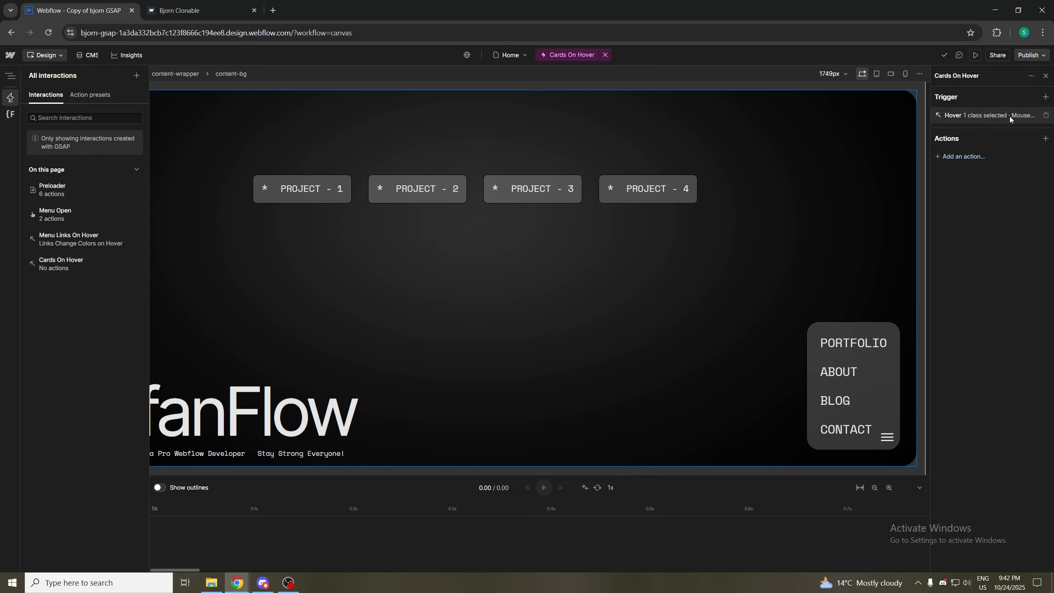
left_click(992, 115)
left_click(992, 113)
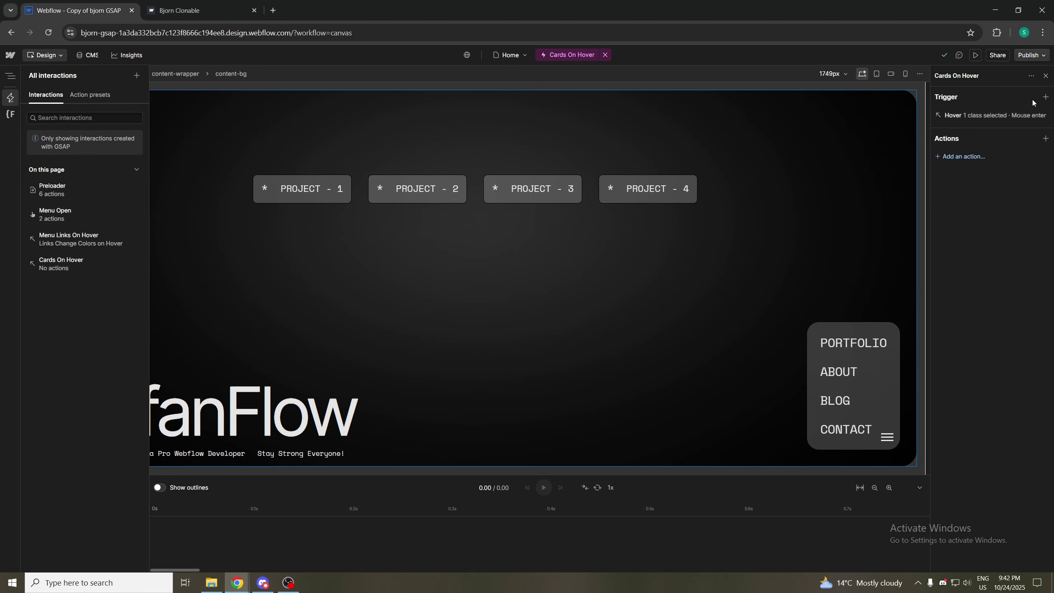
left_click(1045, 97)
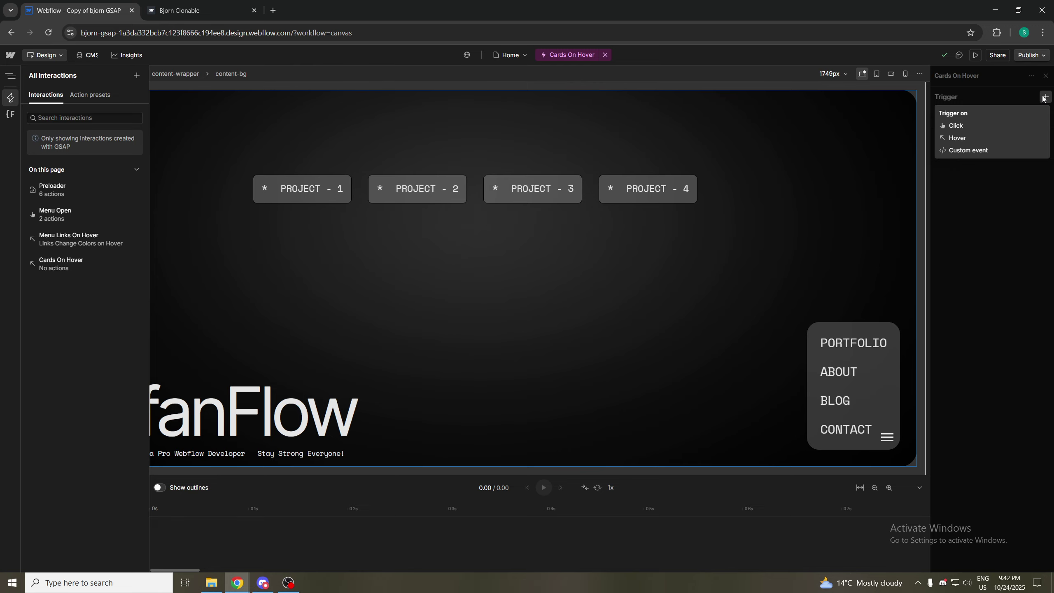
left_click(1045, 97)
left_click(1045, 97)
left_click(970, 139)
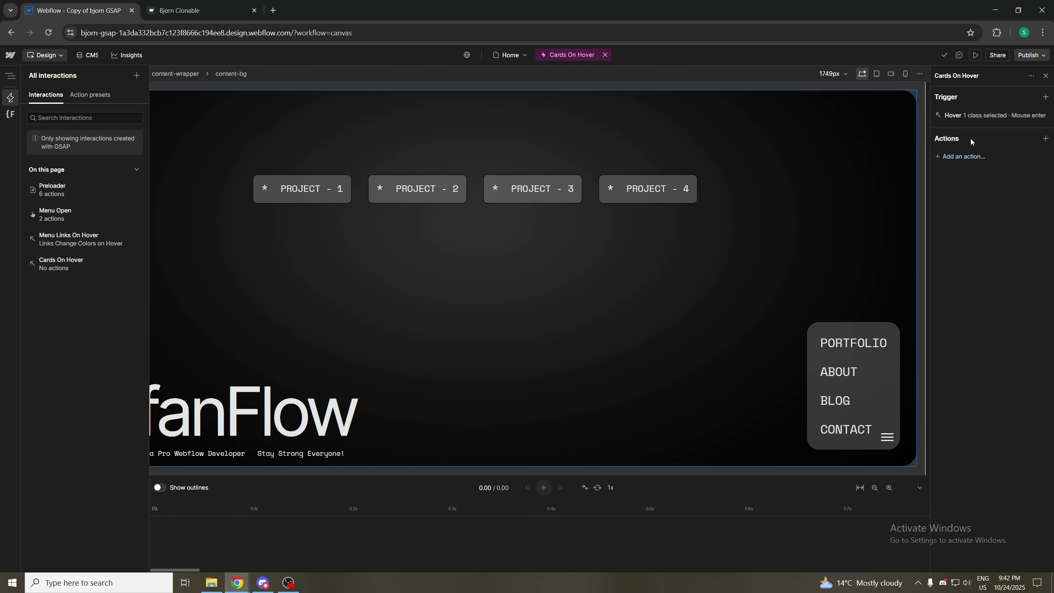
left_click(1001, 131)
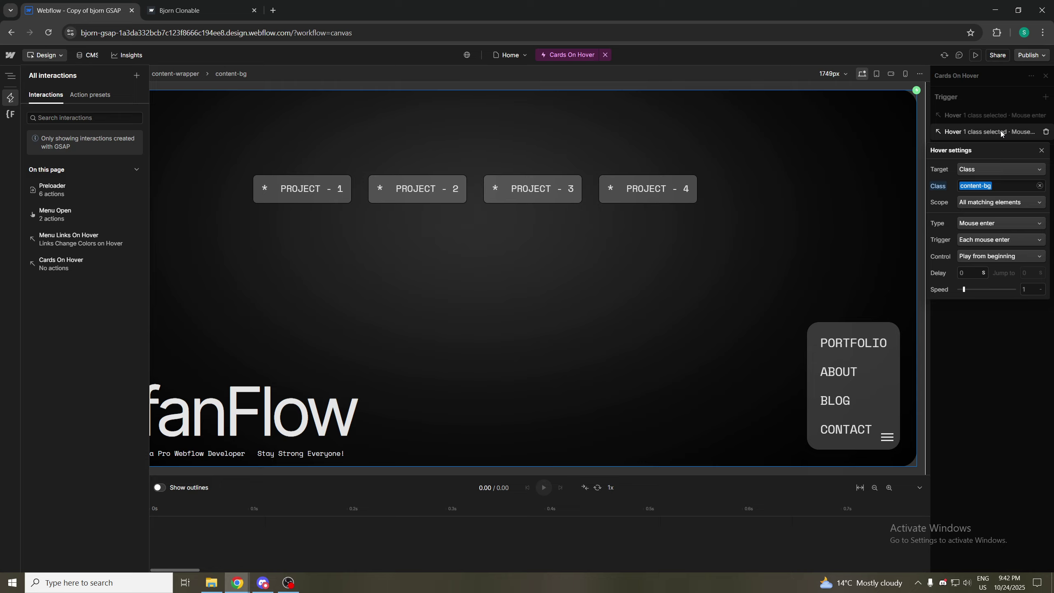
left_click(1001, 225)
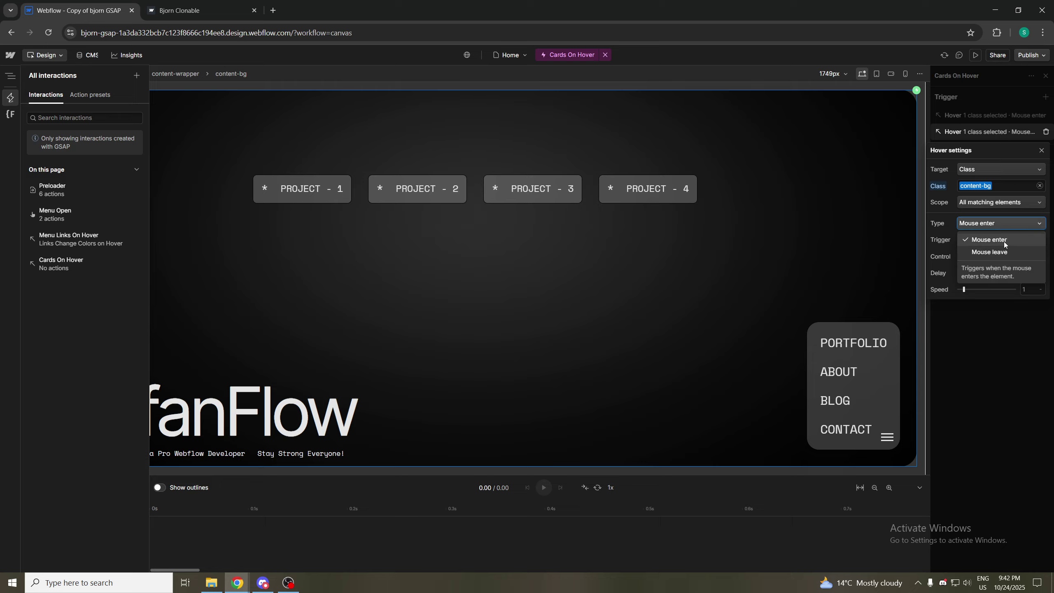
left_click(996, 252)
Set the mouse-leave trigger's target class to cards_wrapper and leave the trigger settings
left_click(1012, 183)
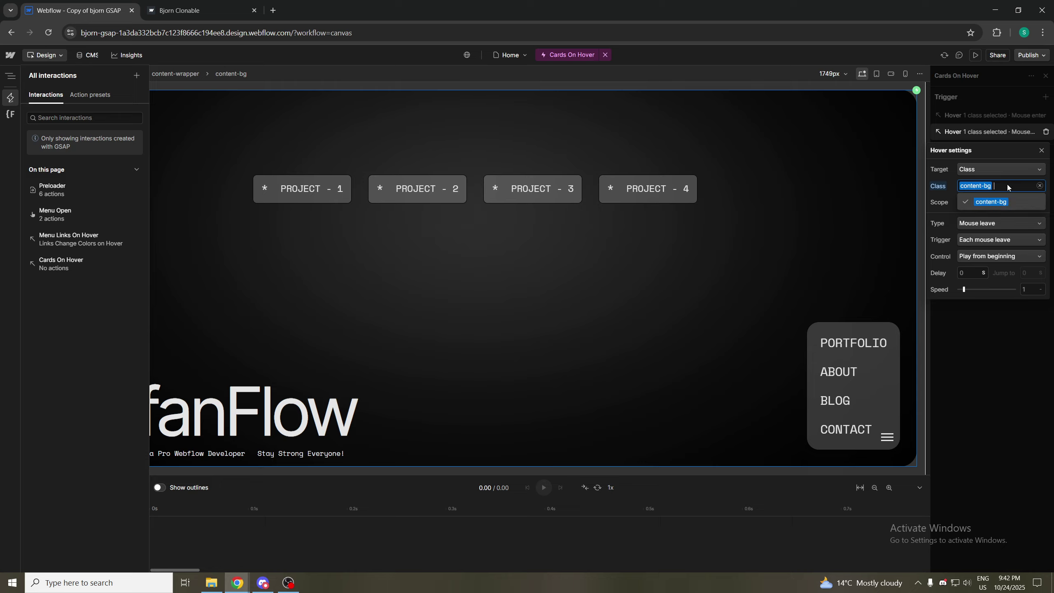
left_click(1005, 186)
left_click(1040, 186)
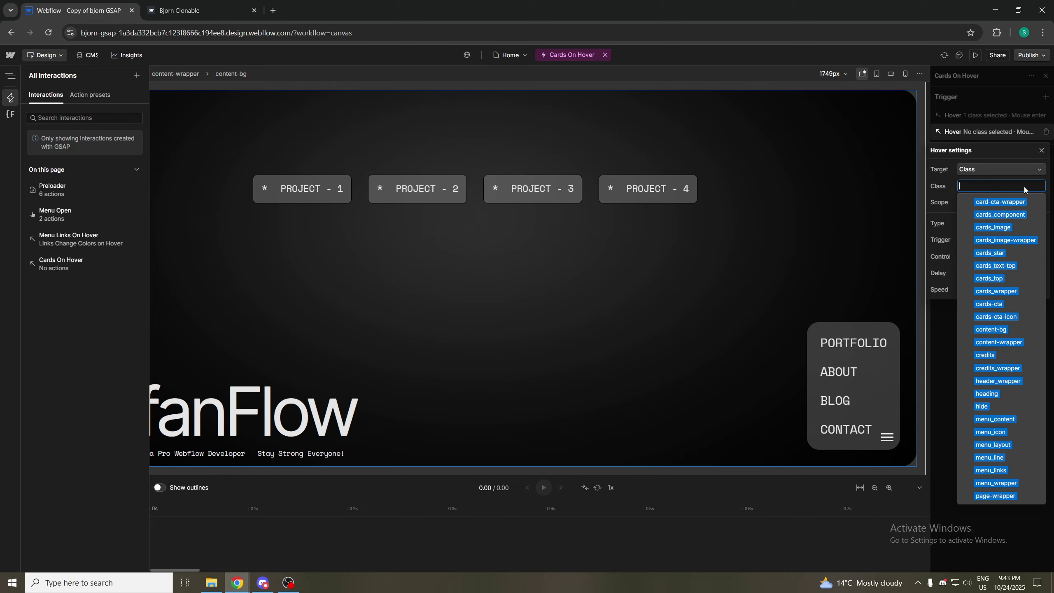
left_click(995, 186)
type("cards")
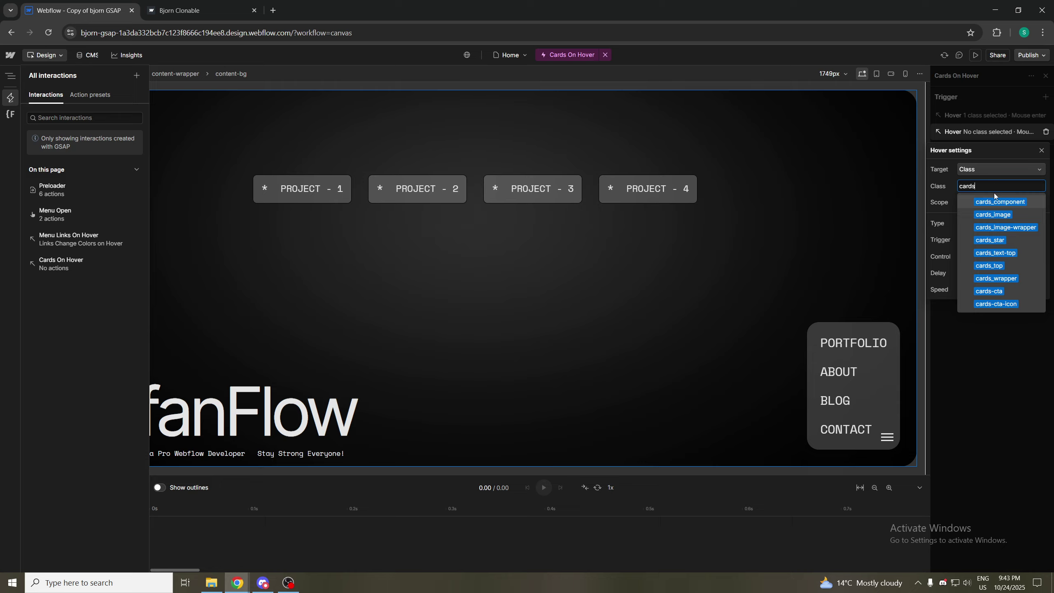
left_click(1000, 291)
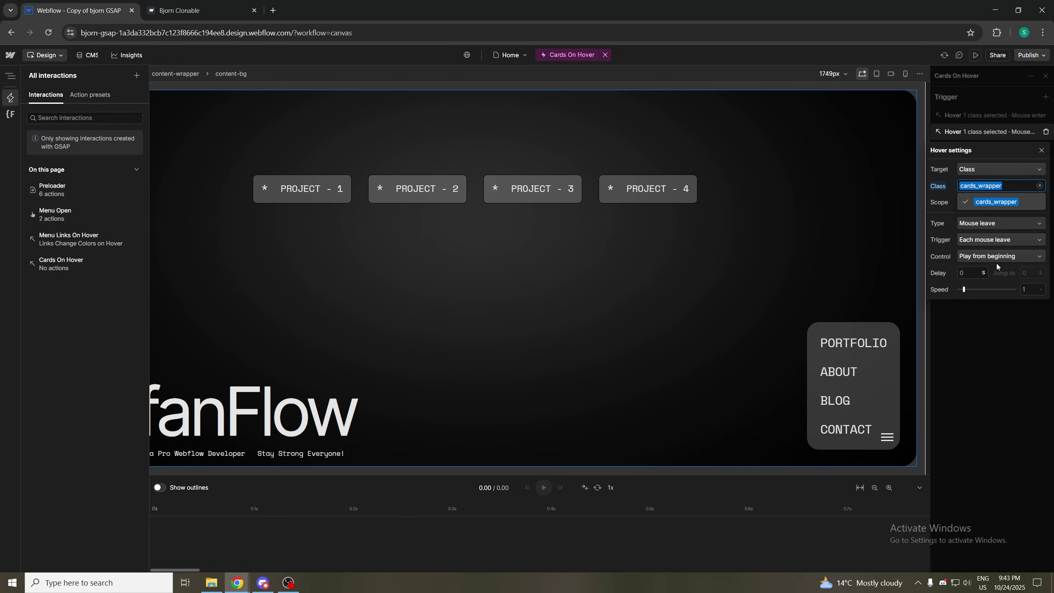
left_click(976, 325)
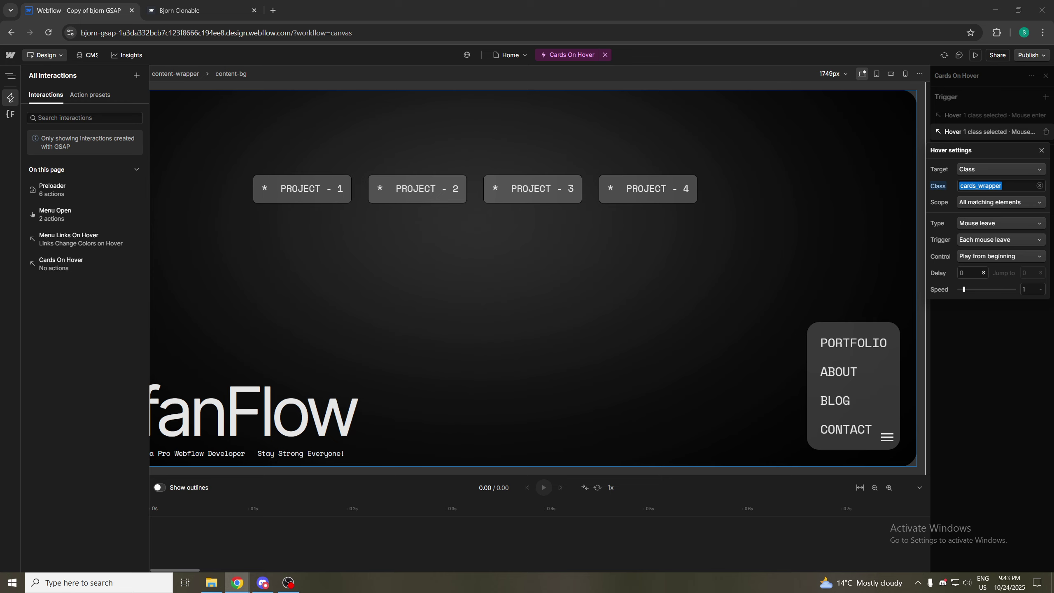
left_click(982, 117)
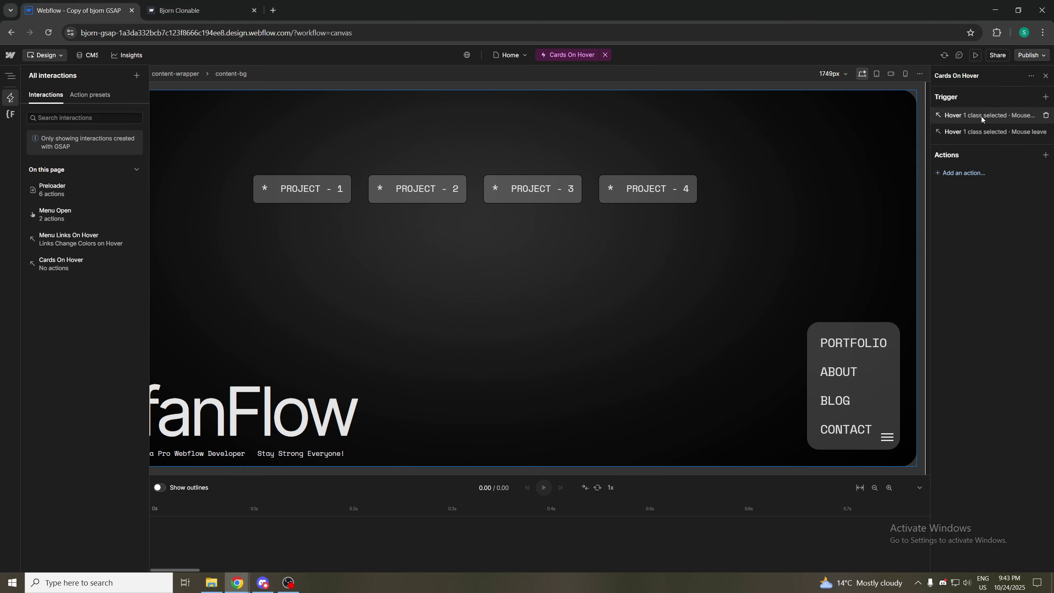
left_click(982, 117)
left_click(982, 117)
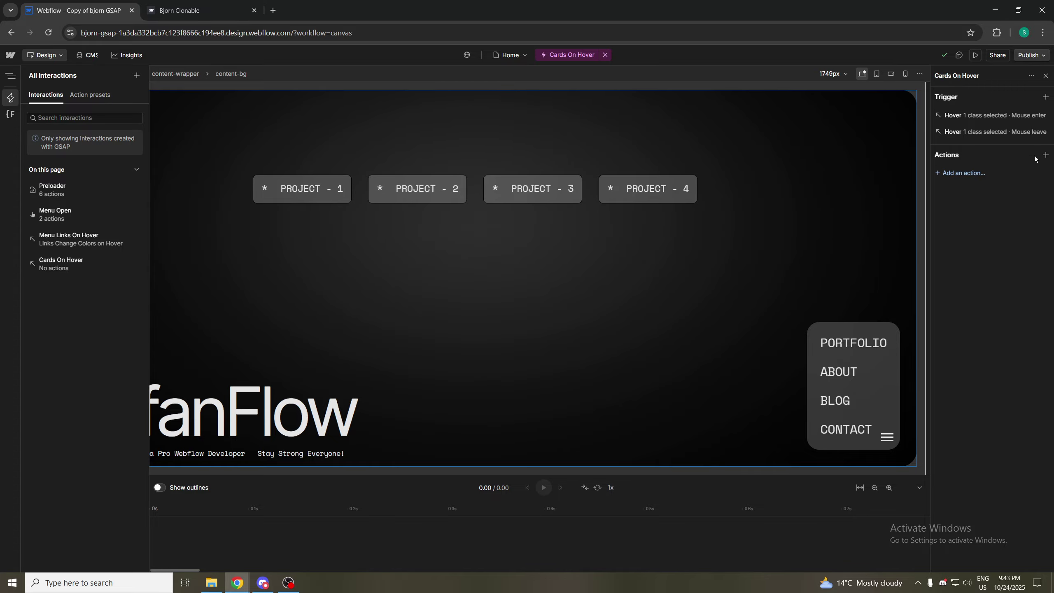
Add a Custom action to the Cards On Hover interaction and name it Cards Expand
left_click(1045, 154)
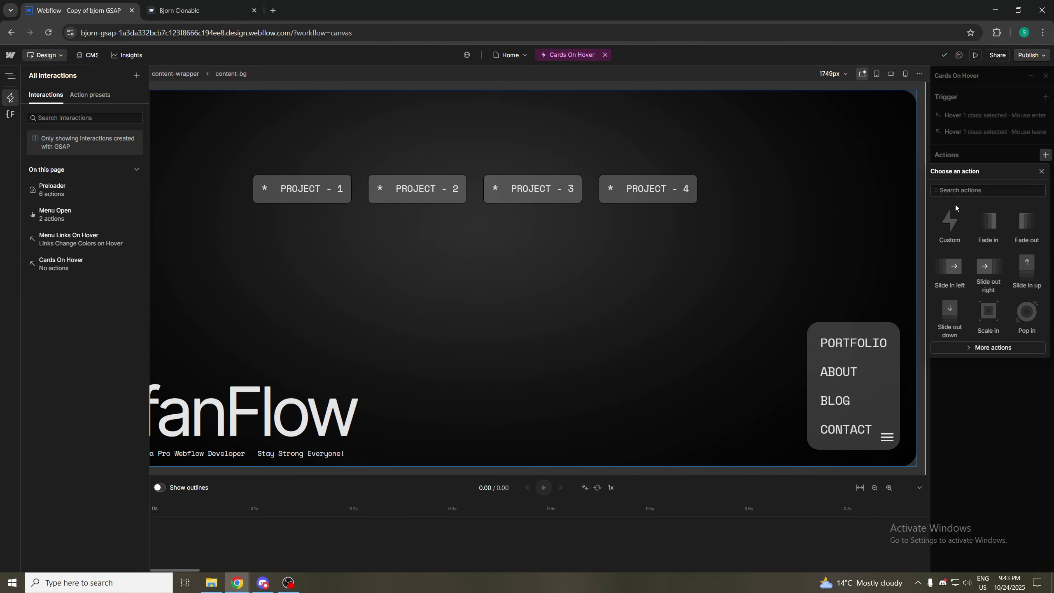
left_click(954, 212)
double_click(970, 96)
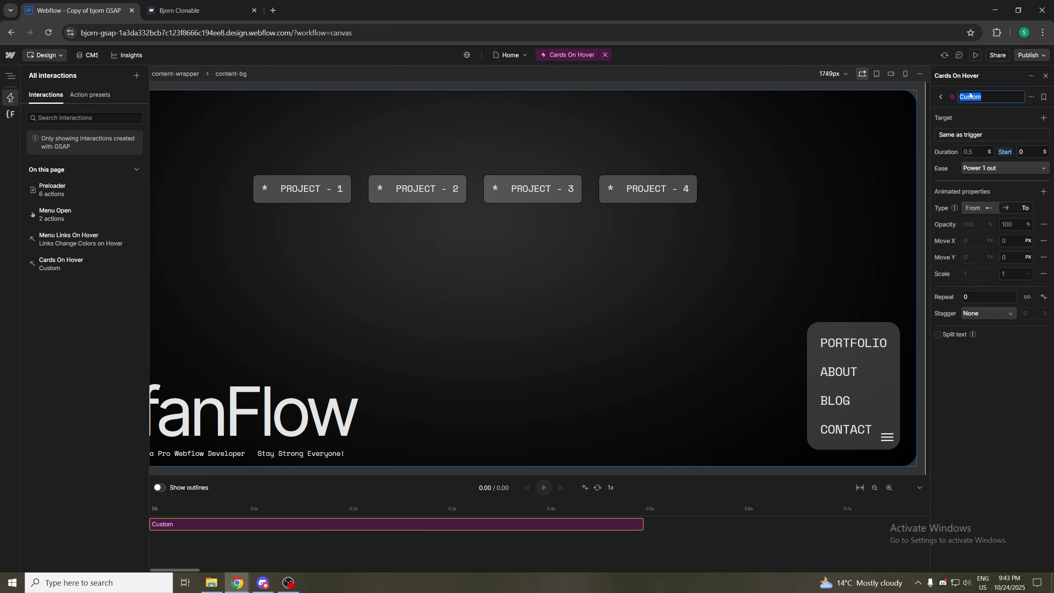
type("Cards Expand")
key("Return")
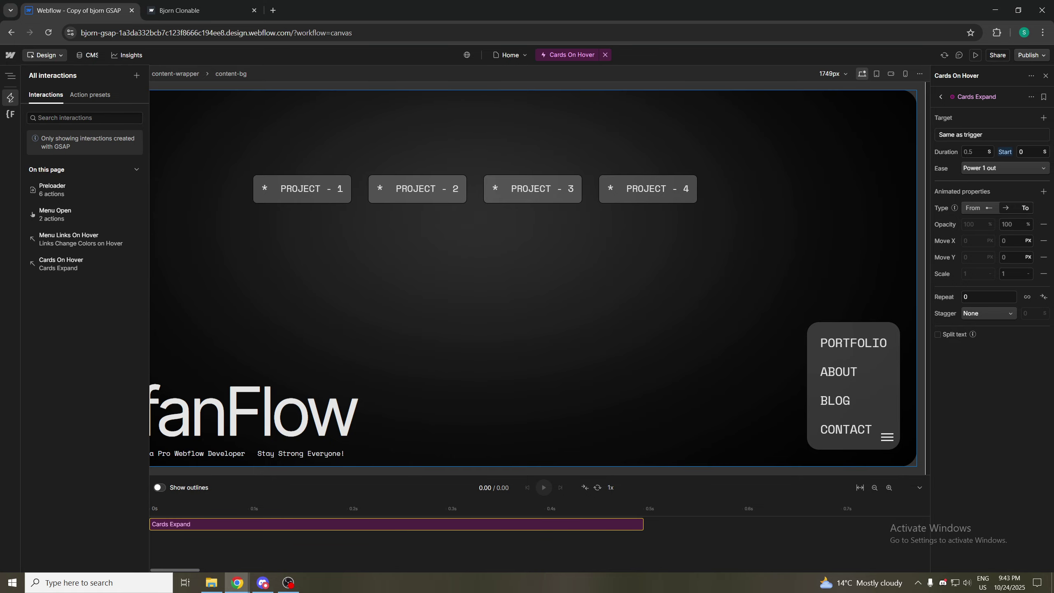
Give the Cards Expand action a 0.3 s duration, Power 1 in ease and both From and To values
left_click(977, 151)
type("0.3")
left_click(1024, 151)
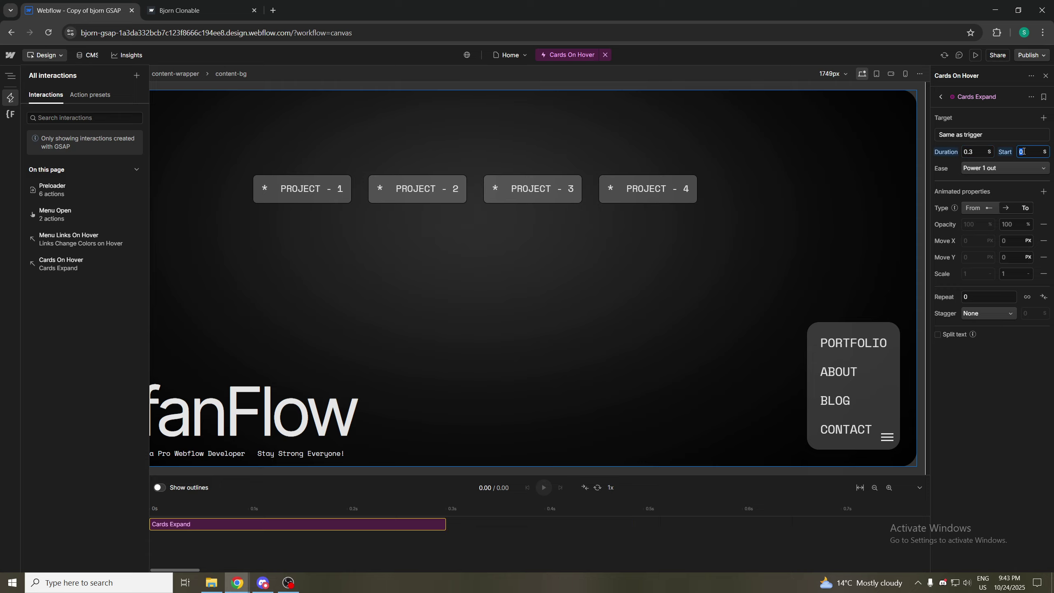
left_click(1004, 168)
left_click(996, 201)
left_click(979, 207)
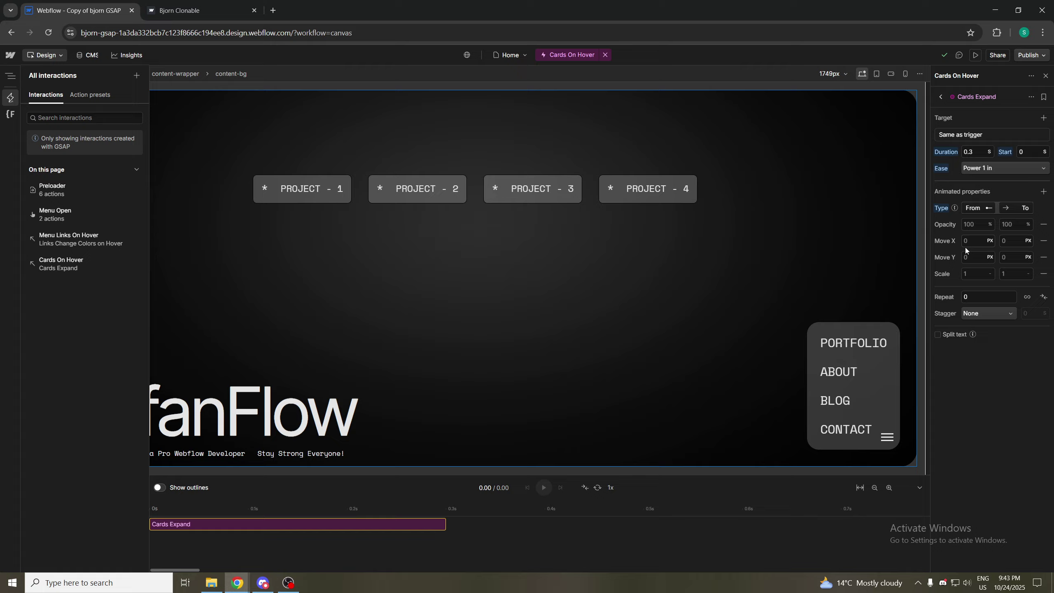
Remove the Opacity, Move X and Move Y animated properties from the Cards Expand action
left_click(1043, 225)
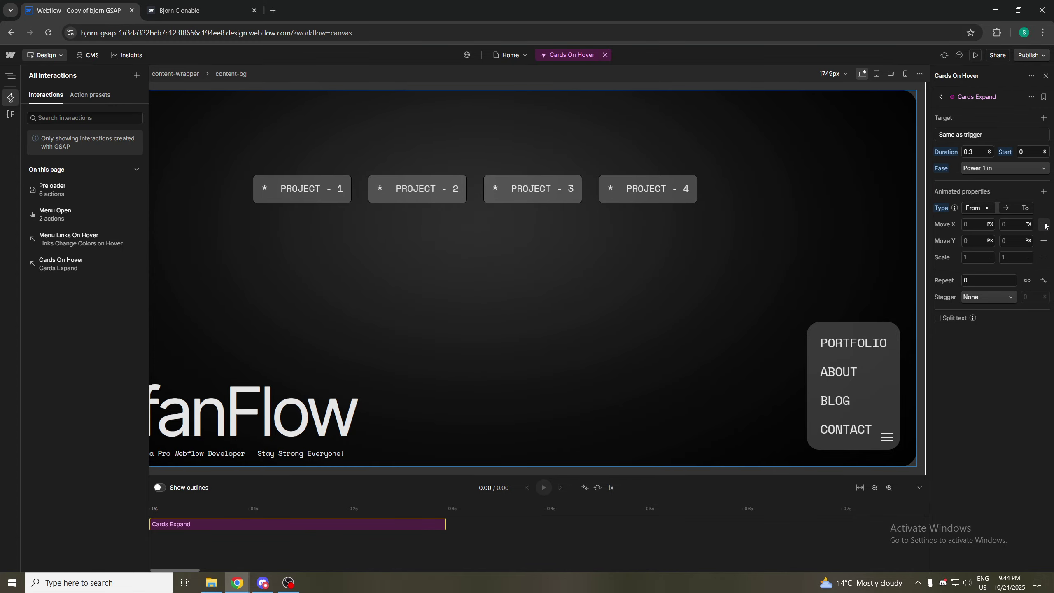
left_click(1043, 225)
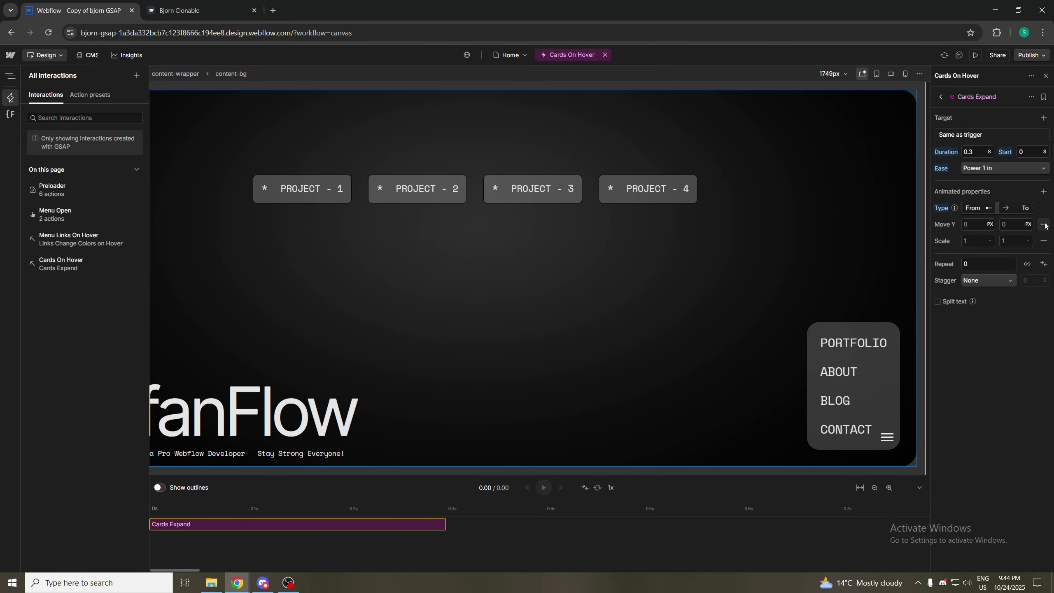
left_click(1044, 225)
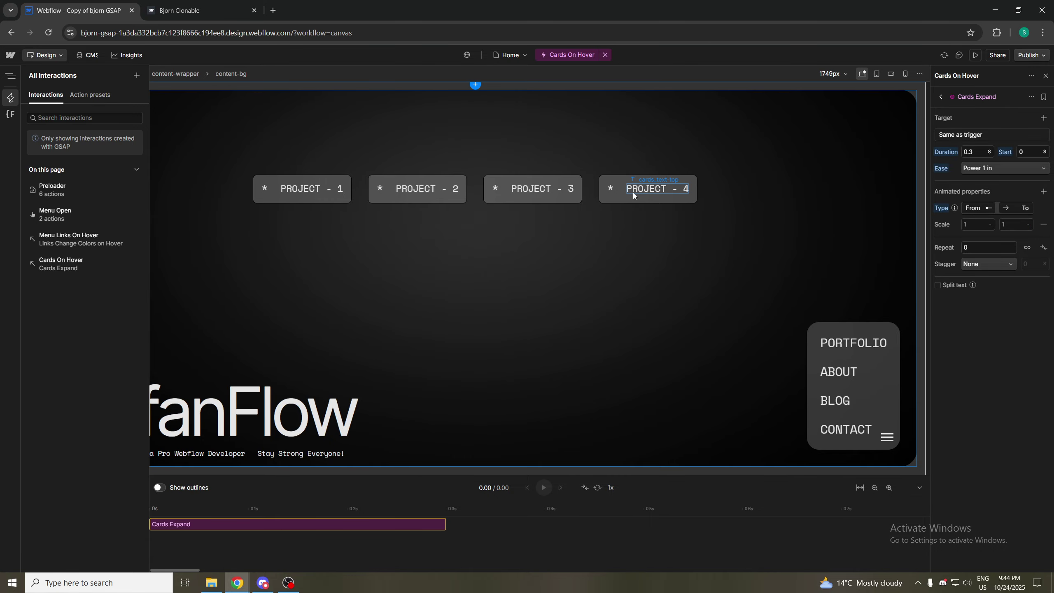
Check the Andromeda card's hover effect on Bjorn Clonable and add Rotate and Height as animated properties of Cards Expand
left_click(203, 10)
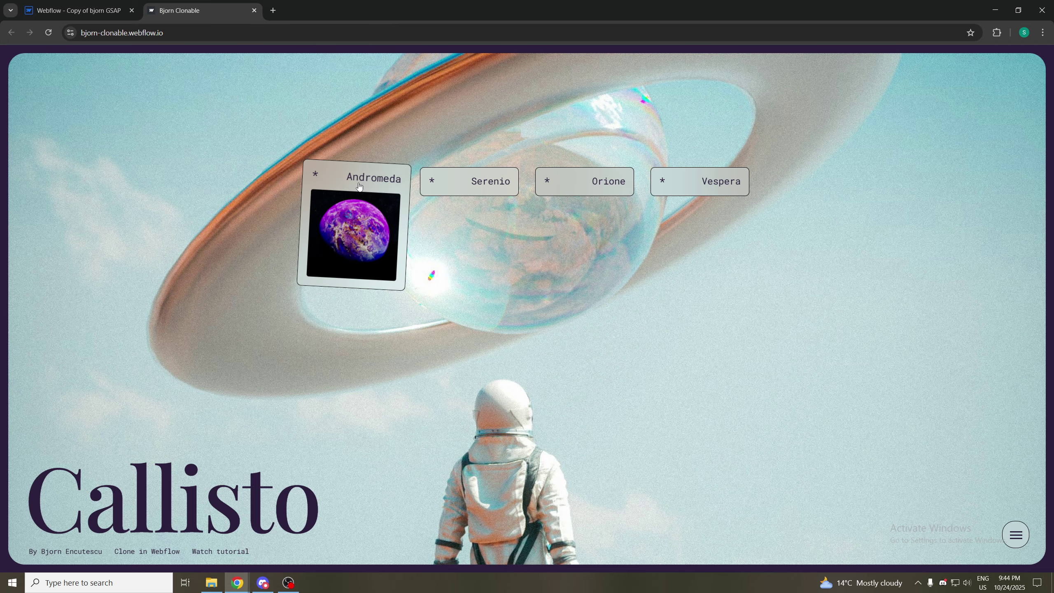
mouse_move(356, 170)
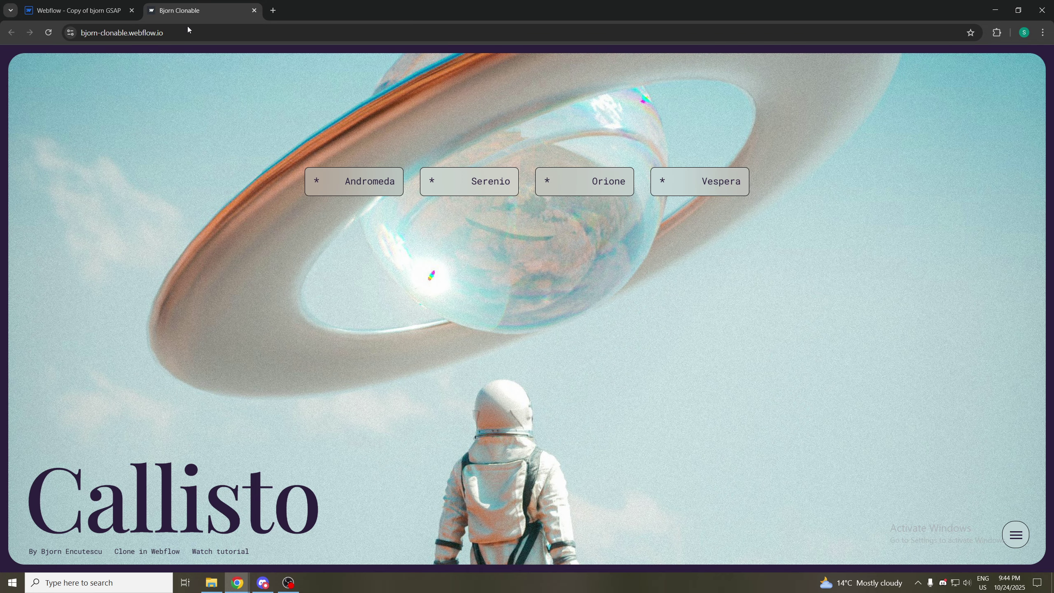
left_click(74, 10)
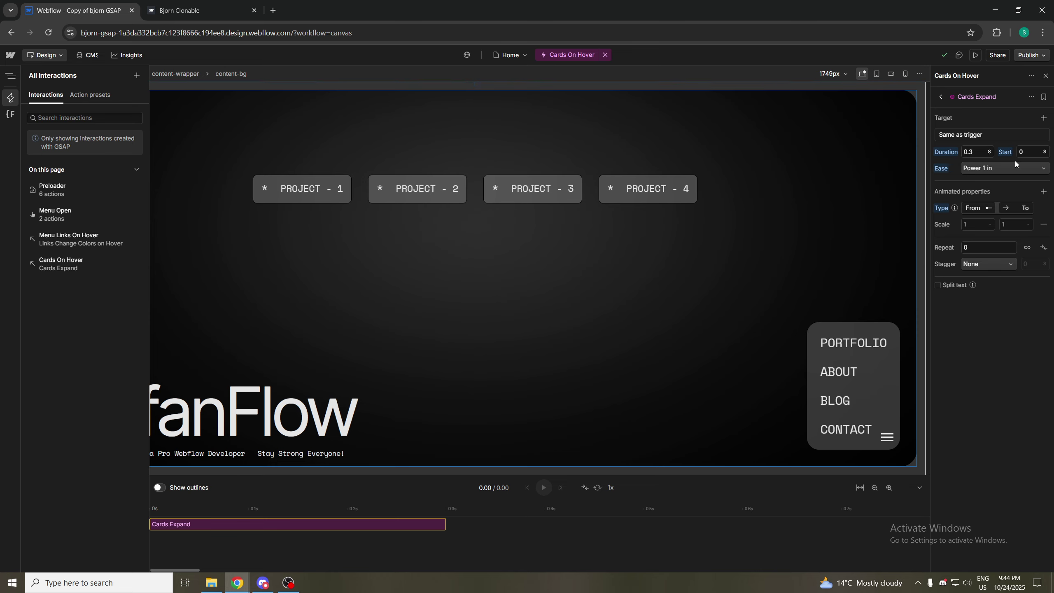
left_click(1043, 191)
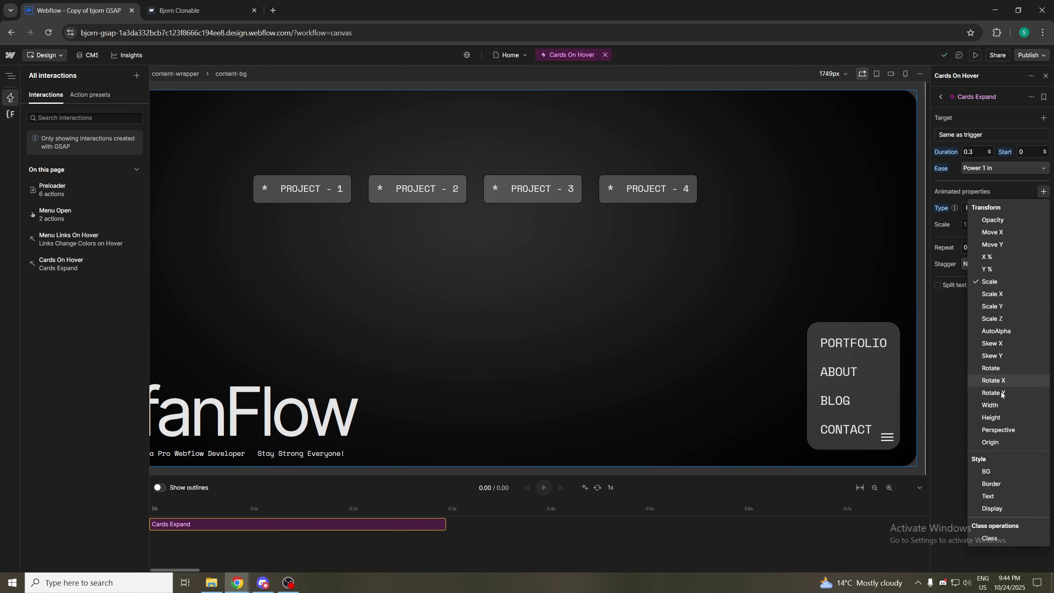
left_click(998, 369)
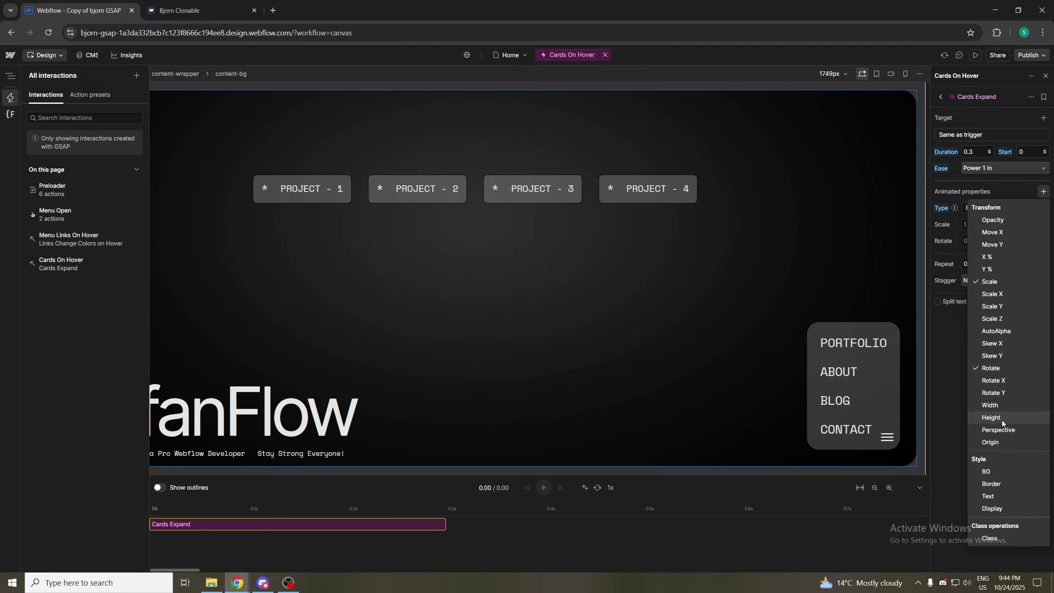
left_click(991, 417)
left_click(178, 9)
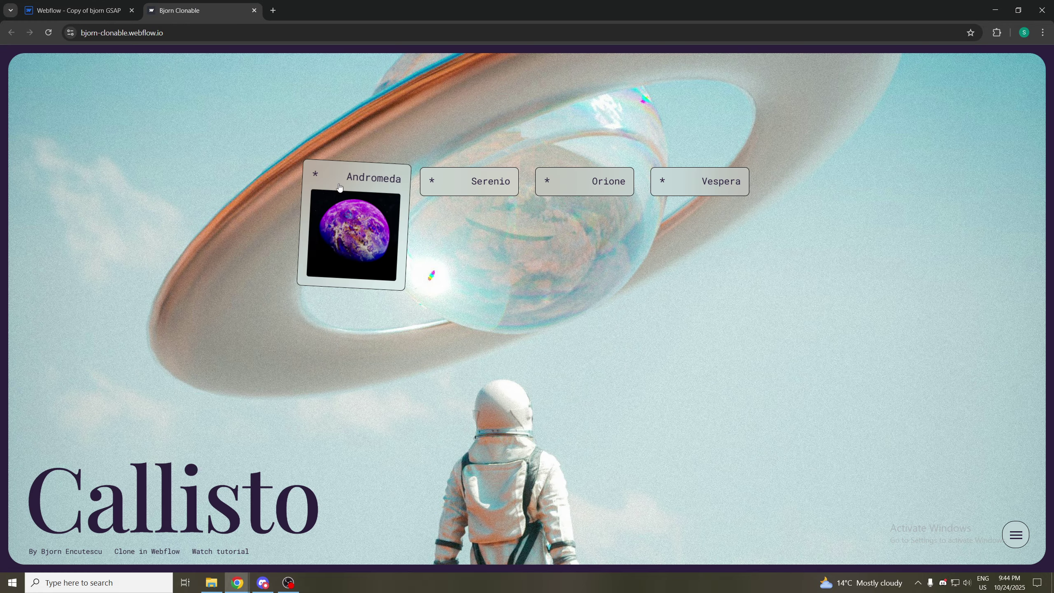
left_click(99, 5)
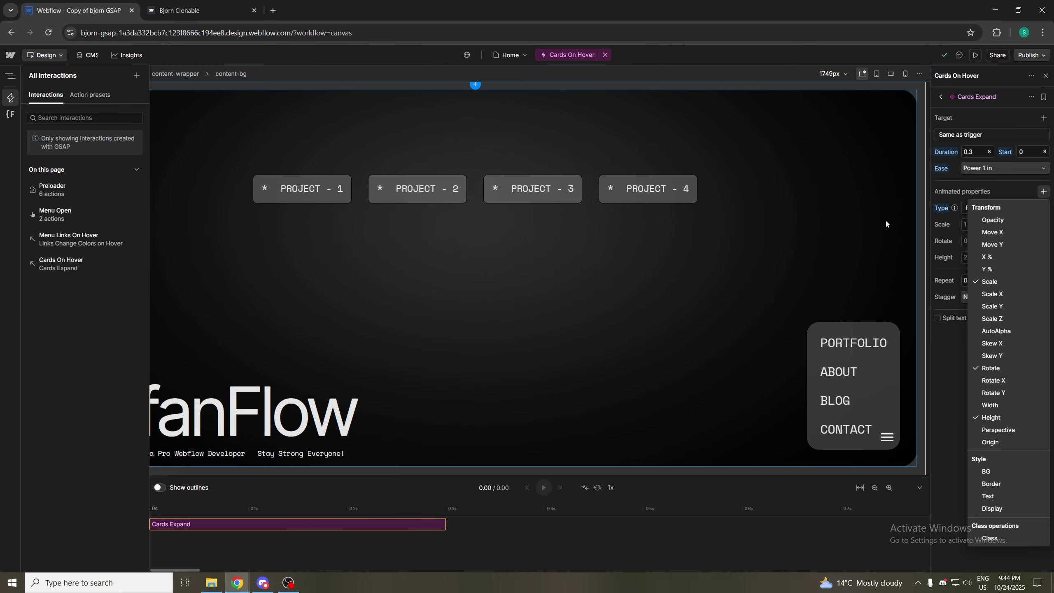
left_click(933, 221)
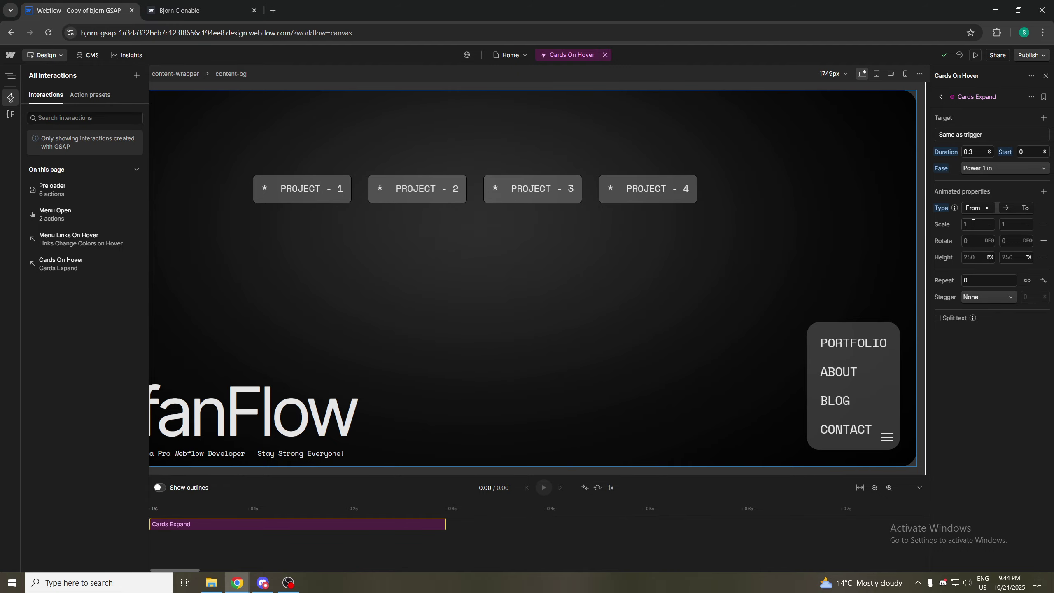
Set the Cards Expand scale to animate from 1 to 1.1
left_click(973, 223)
type("1")
left_click(1004, 225)
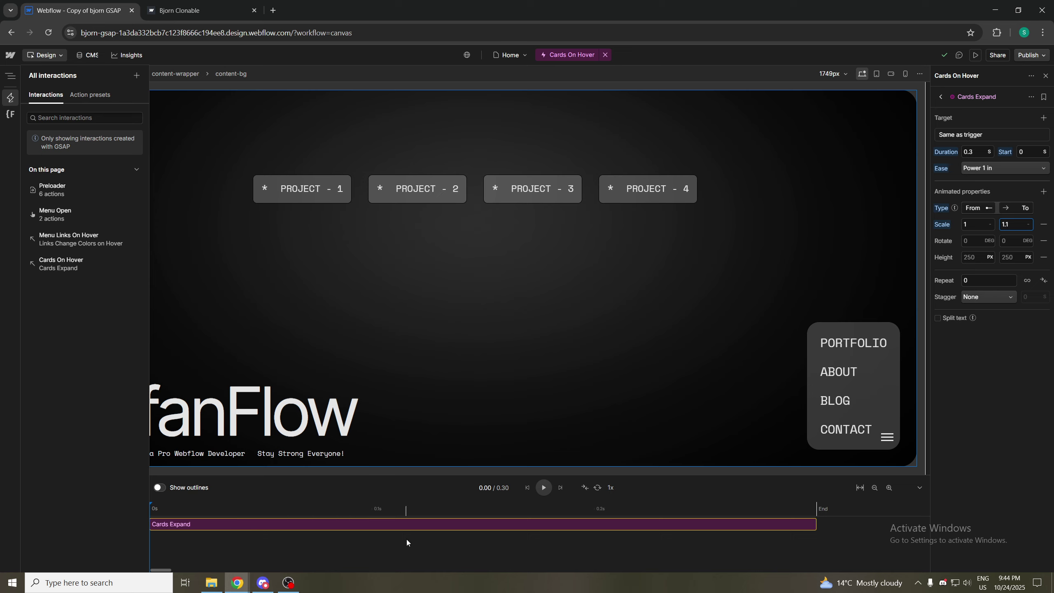
Set the Cards Expand rotation to animate from 0 to 3 degrees and its starting height to 3.5 rem
left_click(976, 241)
left_click(1017, 239)
double_click(977, 238)
left_click(972, 260)
type("3.5rem")
Check the Andromeda card's expanded size on Bjorn Clonable and set the Cards Expand end height to 14 rem
left_click(183, 10)
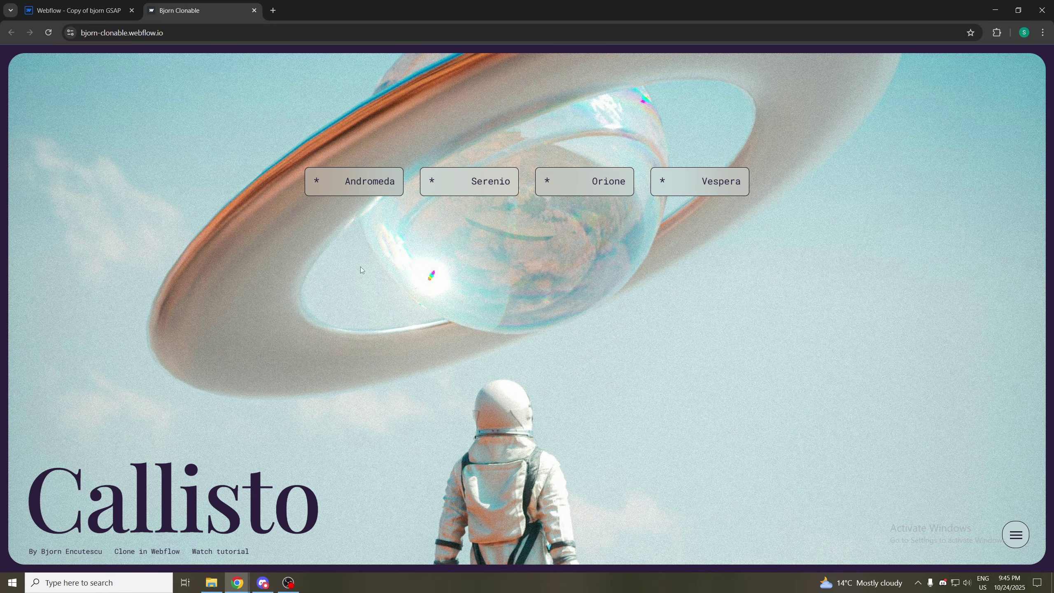
mouse_move(379, 275)
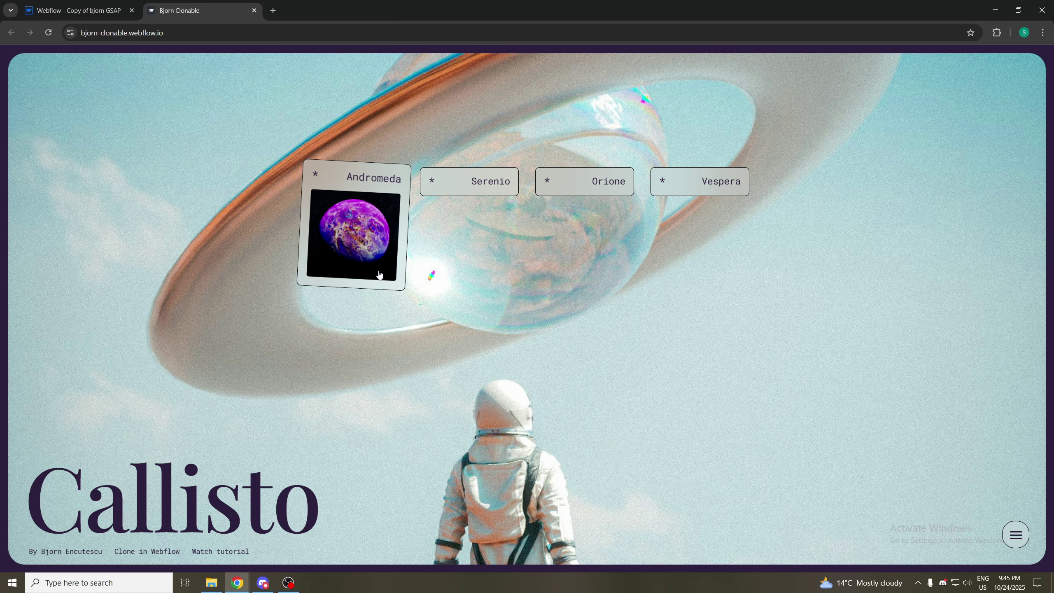
left_click(75, 10)
left_click(1012, 255)
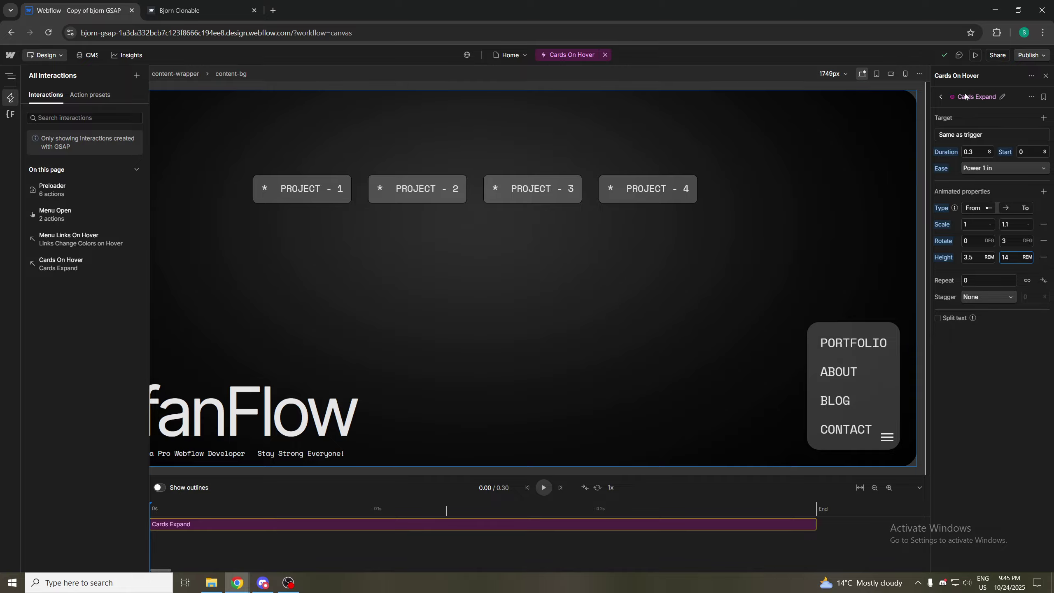
Preview the page and test the hover effect on the four project cards
left_click(976, 56)
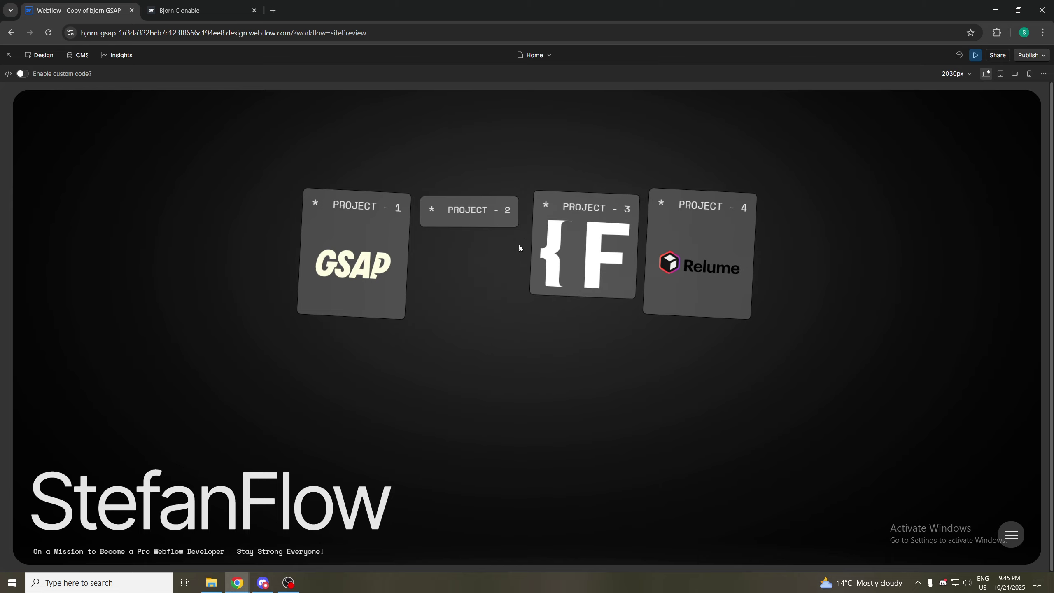
left_click(978, 55)
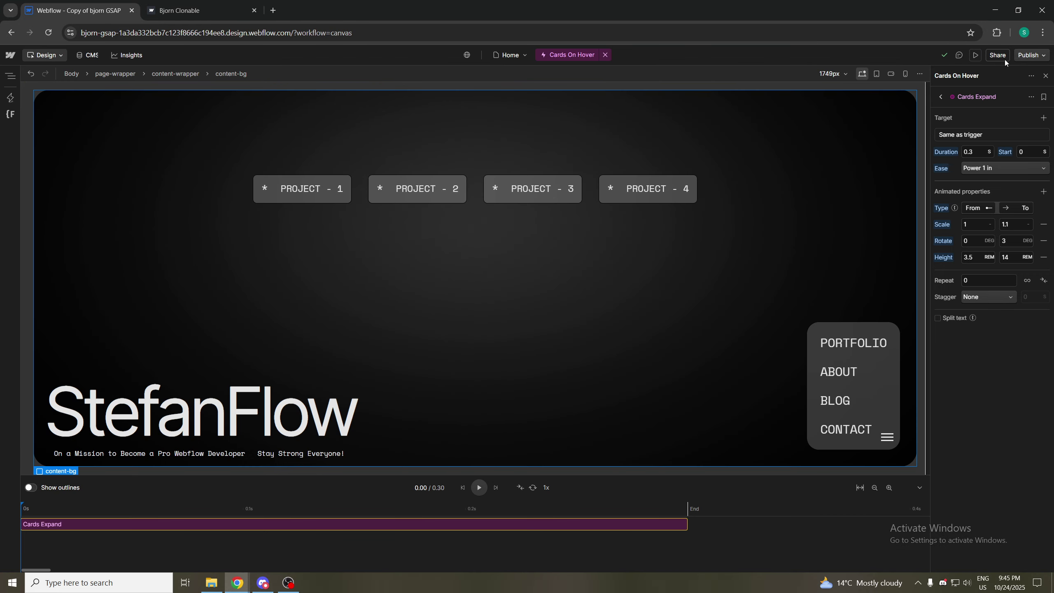
left_click(976, 56)
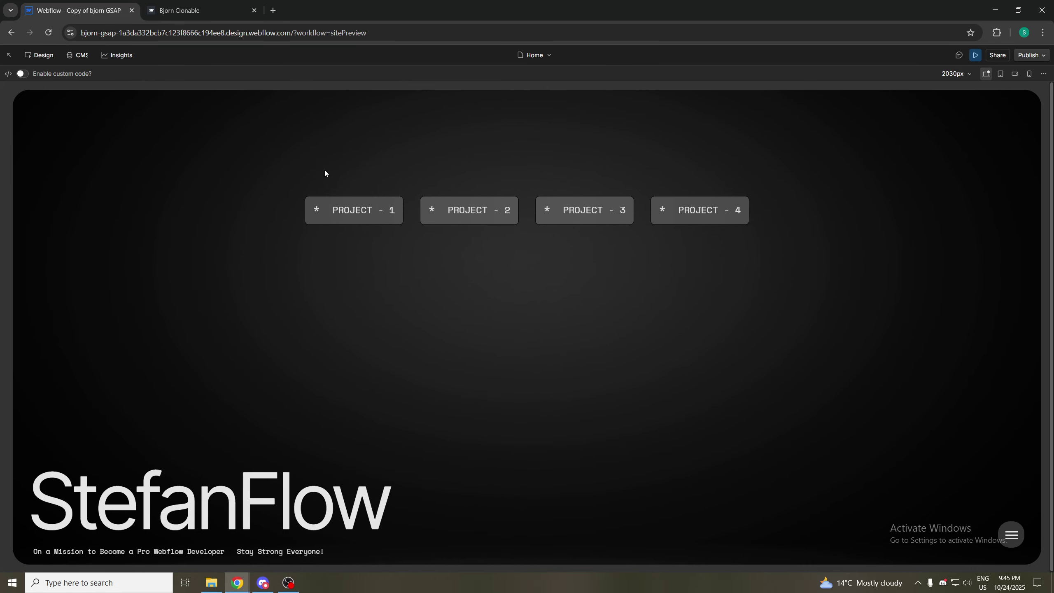
mouse_move(339, 214)
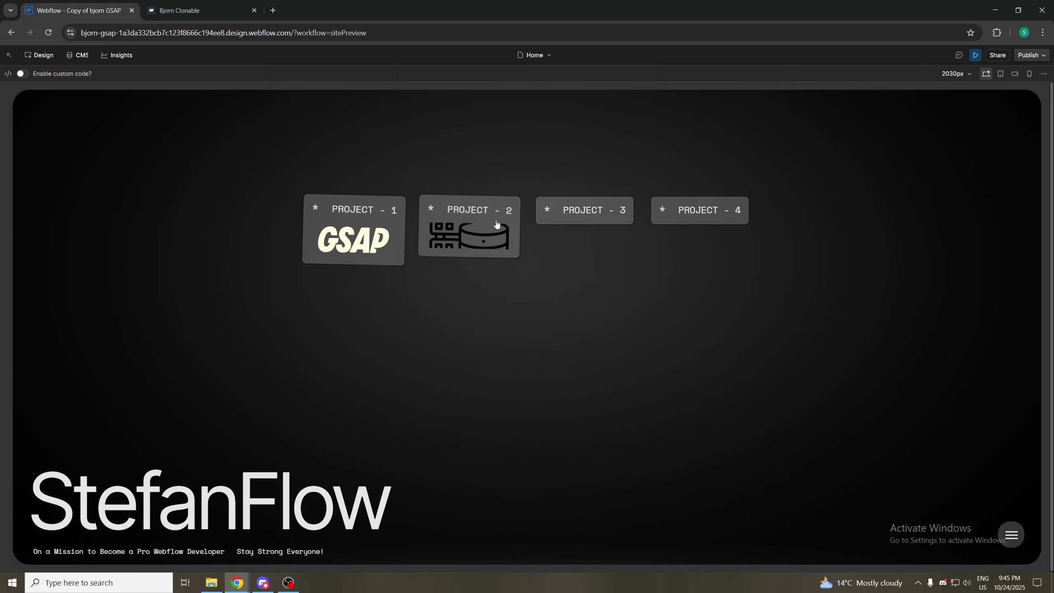
mouse_move(715, 224)
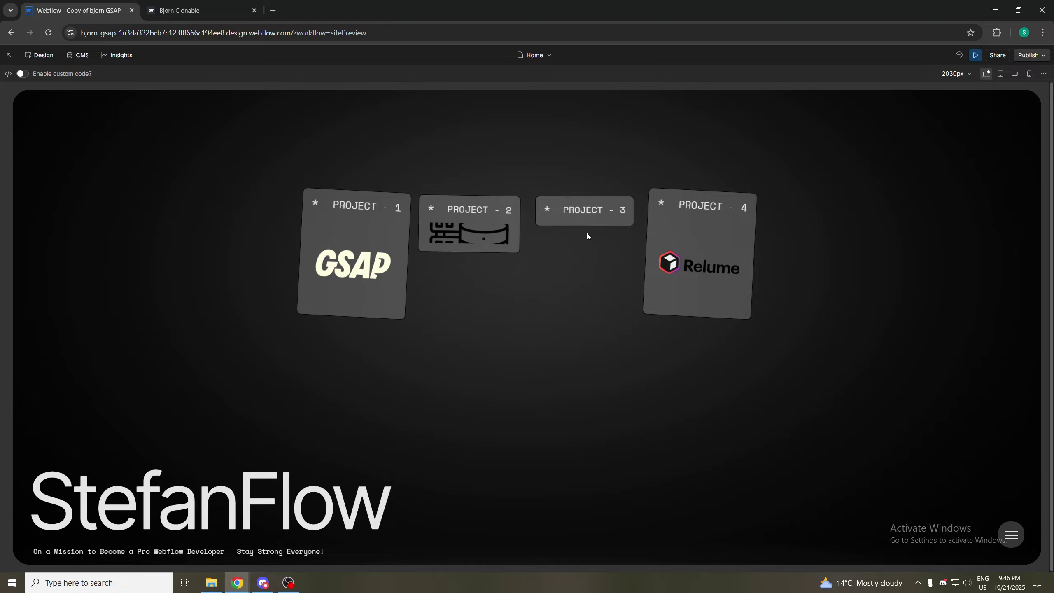
left_click(975, 56)
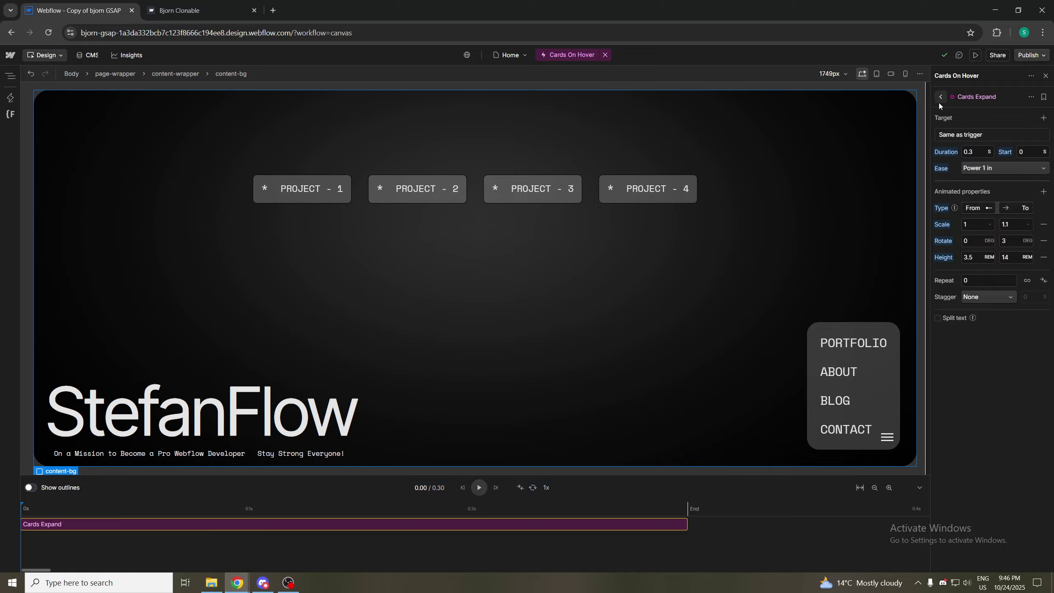
Review both hover triggers of Cards On Hover and set the Mouse leave trigger's control to Reverse
left_click(942, 98)
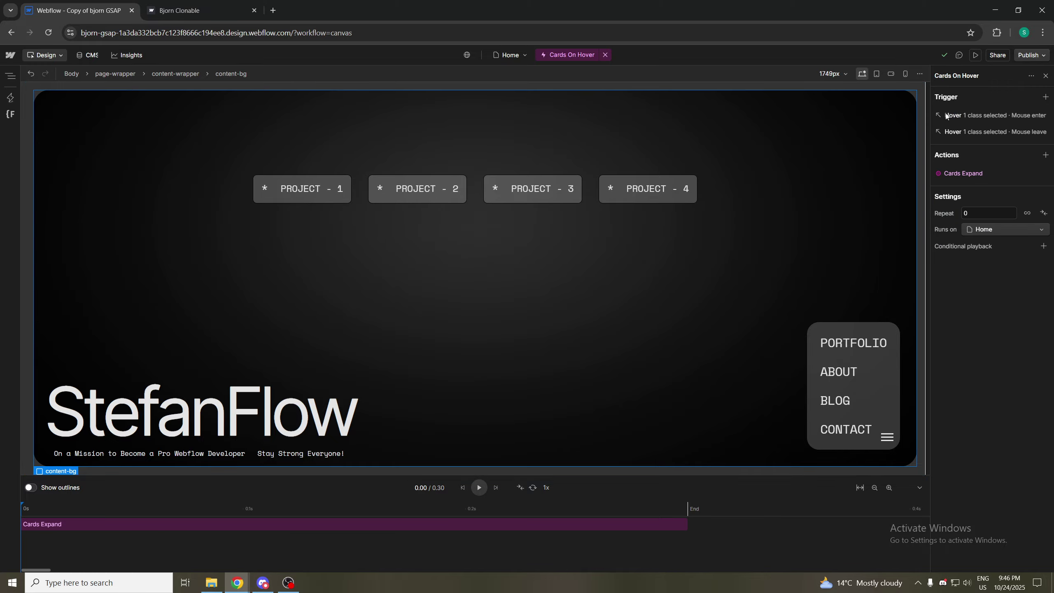
left_click(967, 133)
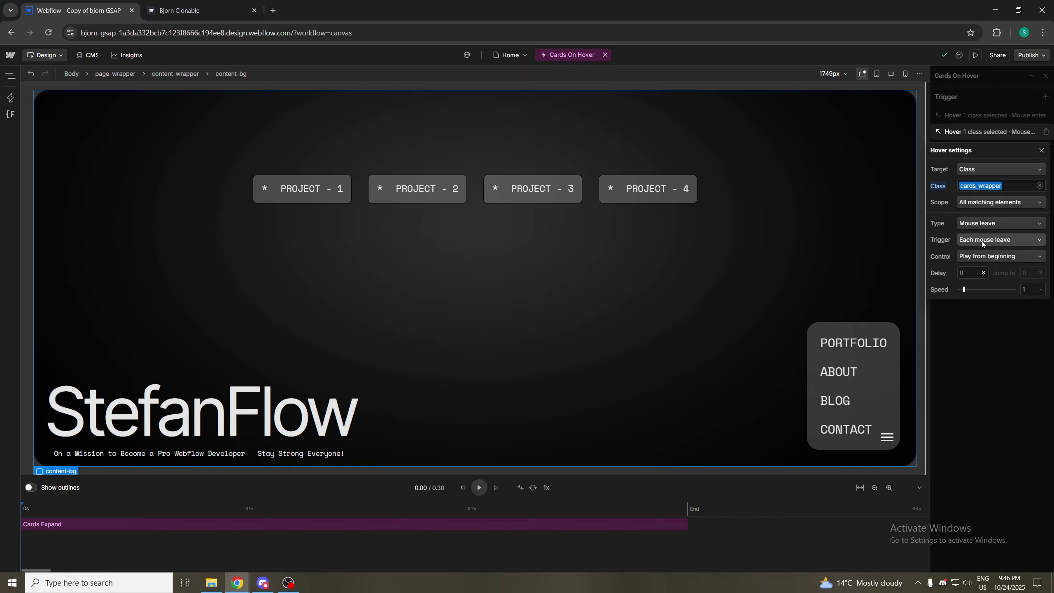
left_click(979, 309)
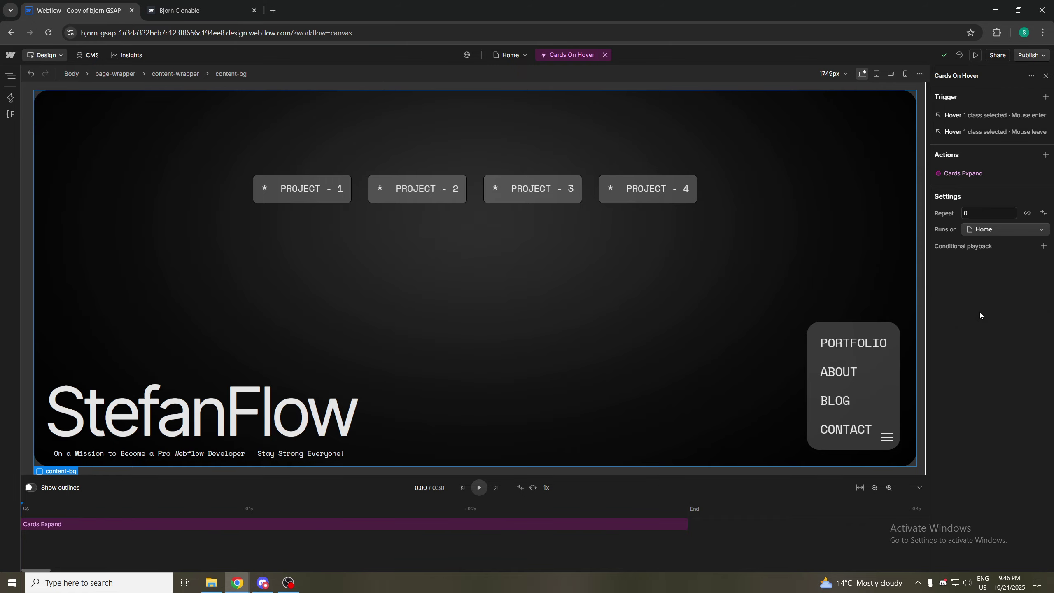
left_click(968, 120)
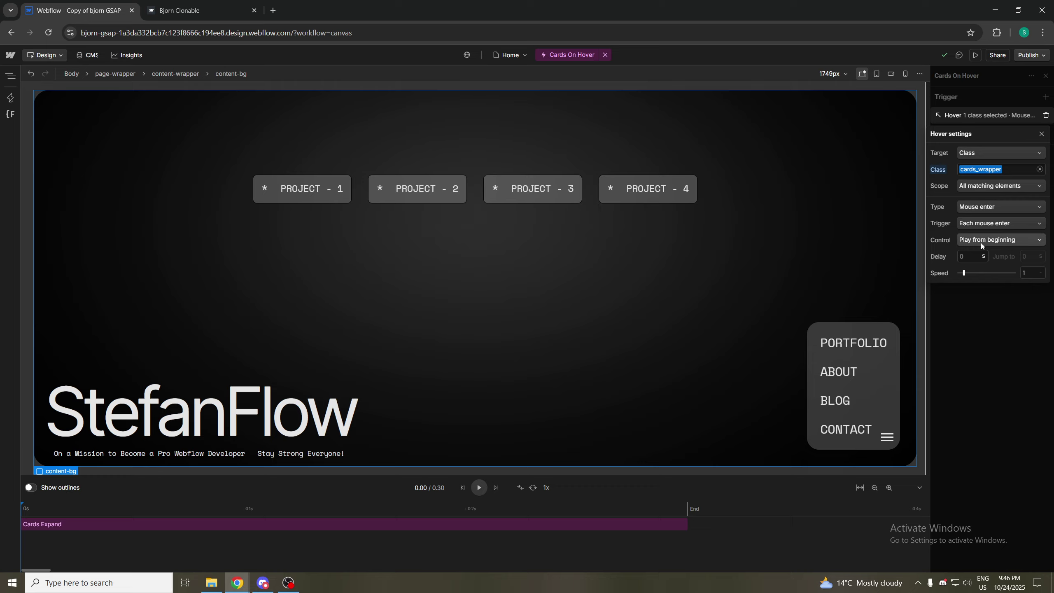
left_click(968, 293)
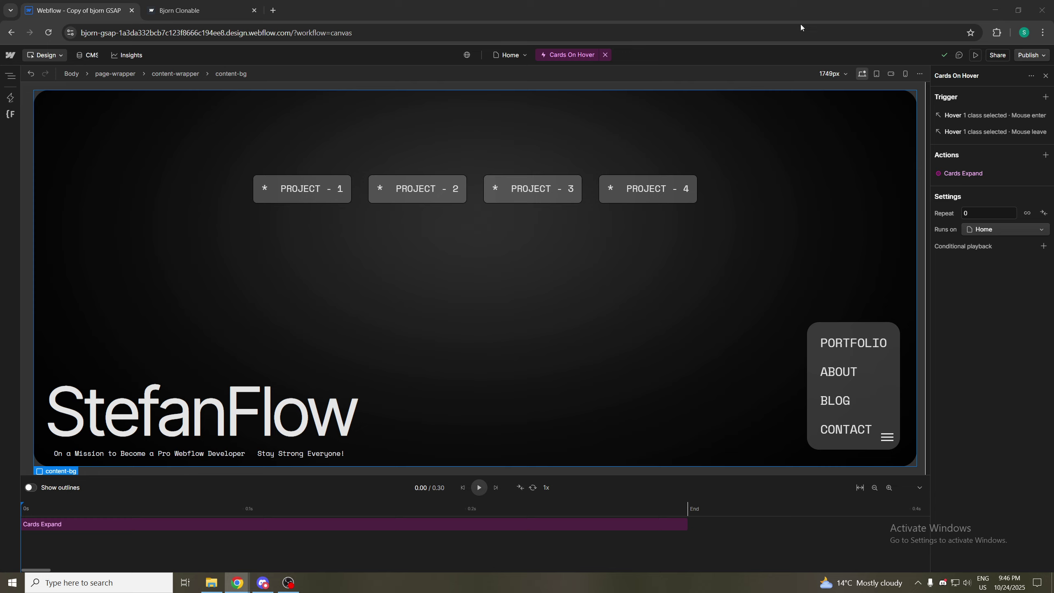
left_click(955, 132)
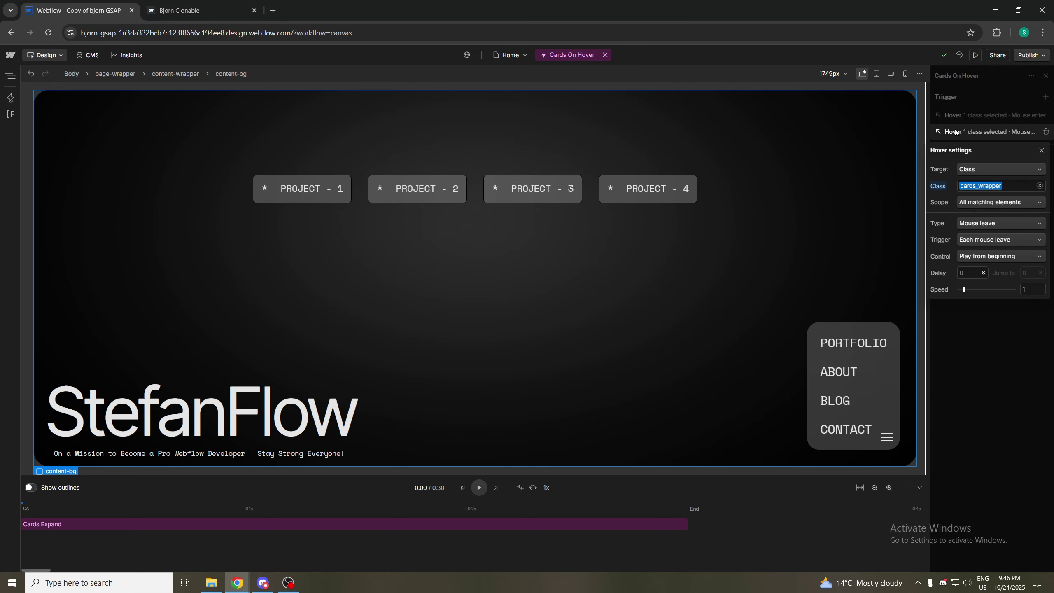
left_click(963, 257)
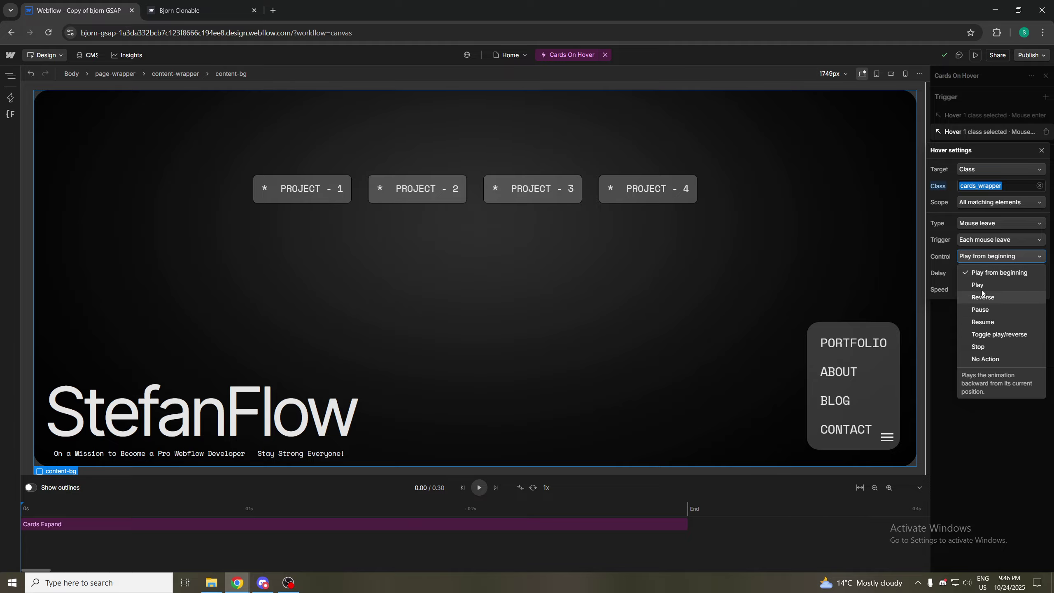
left_click(986, 300)
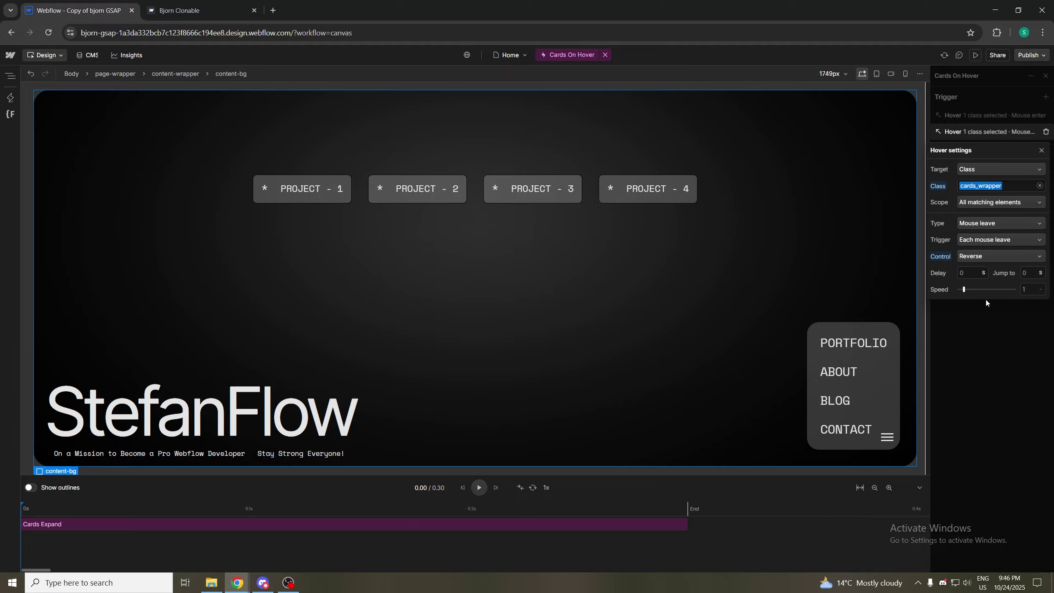
left_click(969, 258)
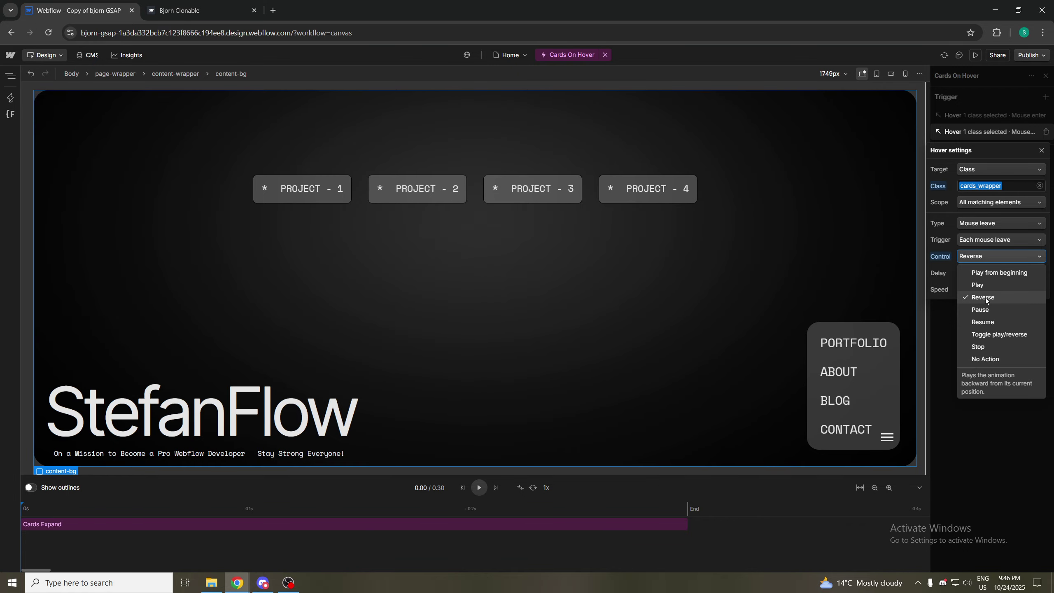
left_click(985, 297)
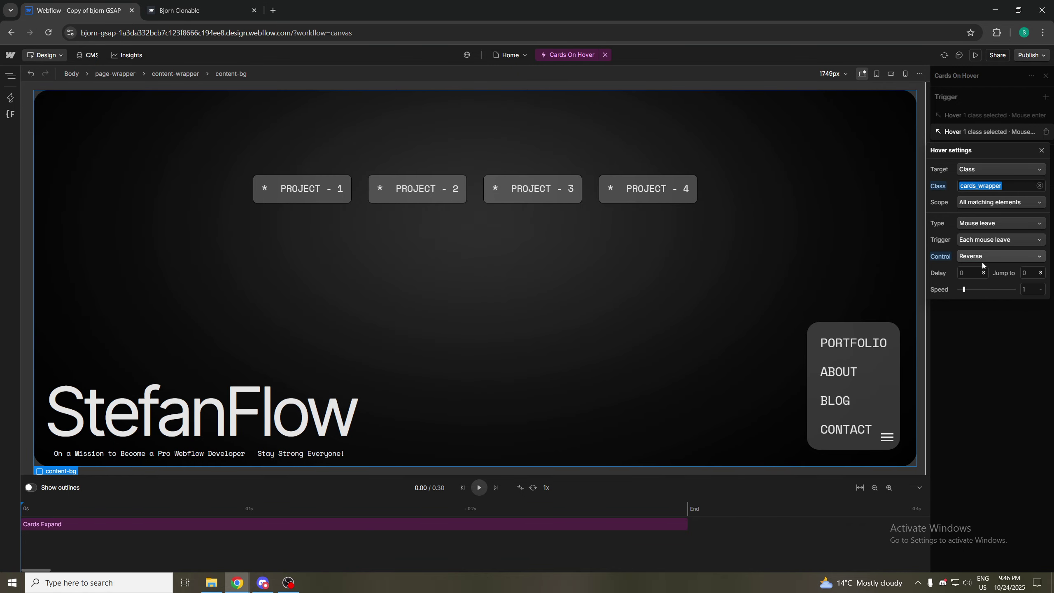
left_click(980, 328)
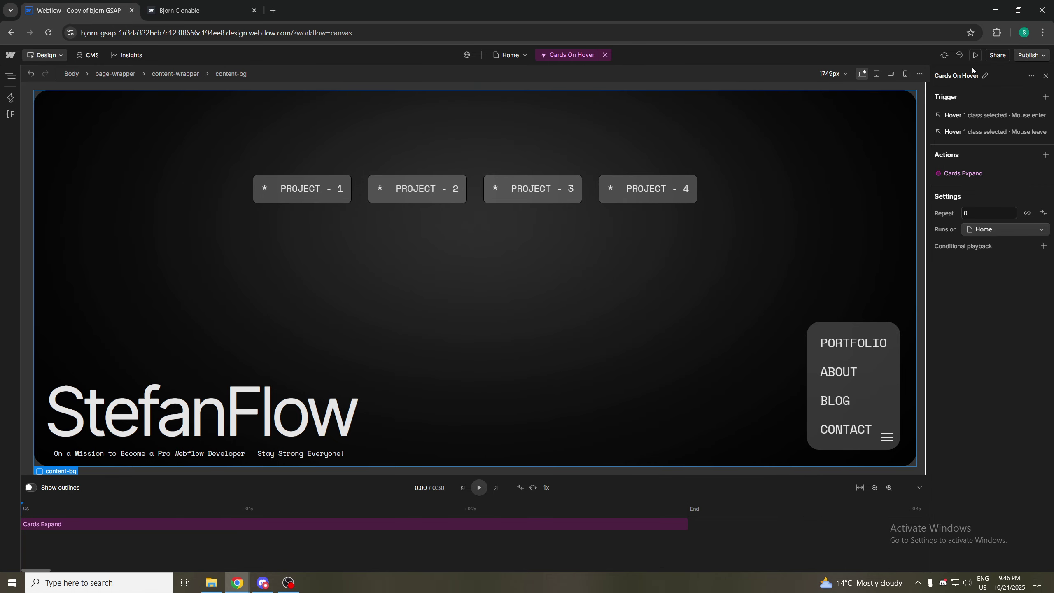
Preview the page again, test hovering over the project cards, and open and close the menu
left_click(974, 55)
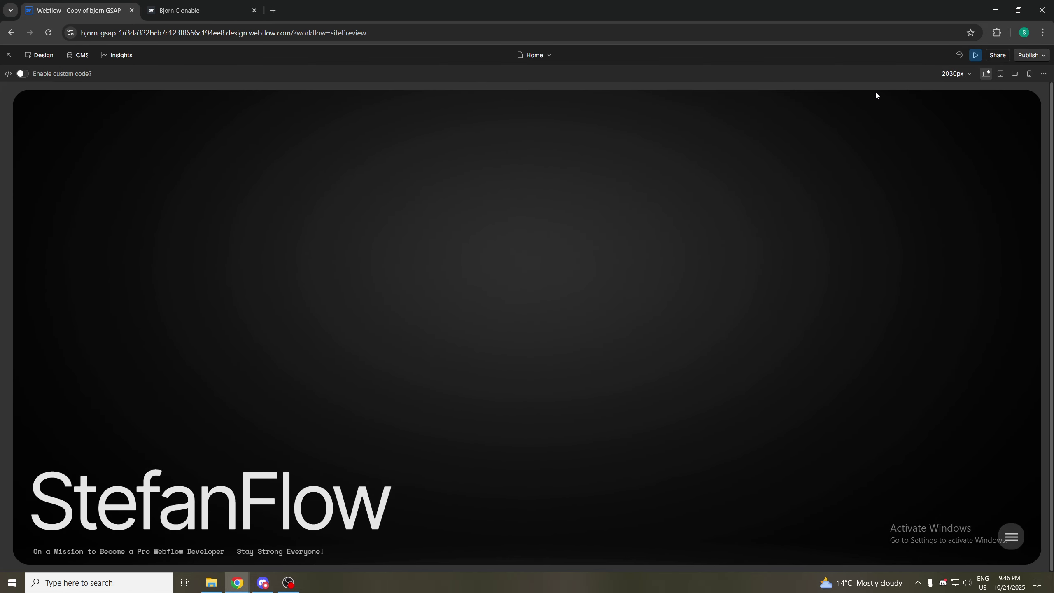
mouse_move(544, 226)
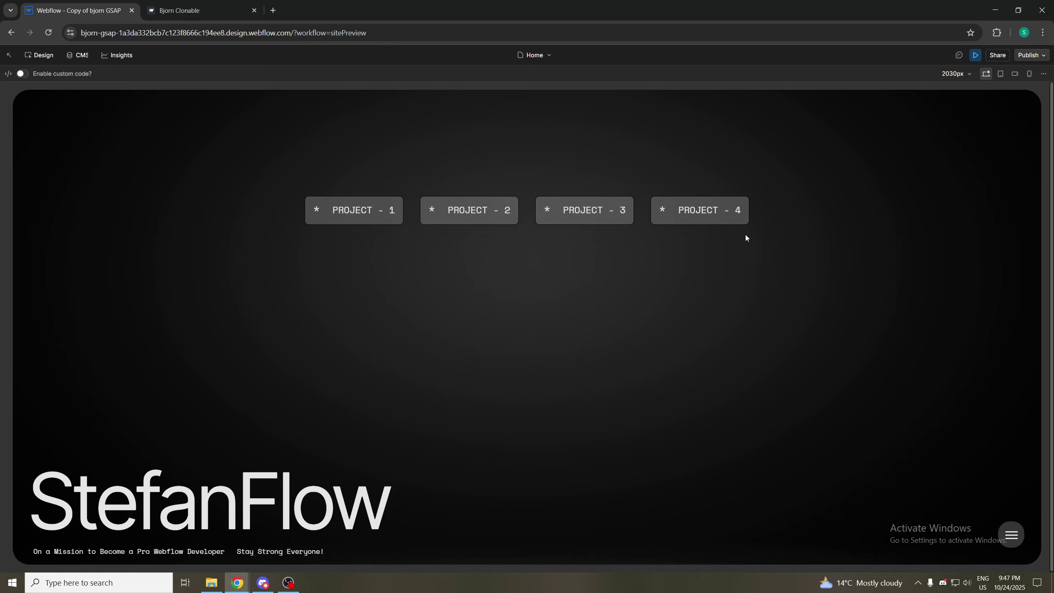
left_click(1012, 536)
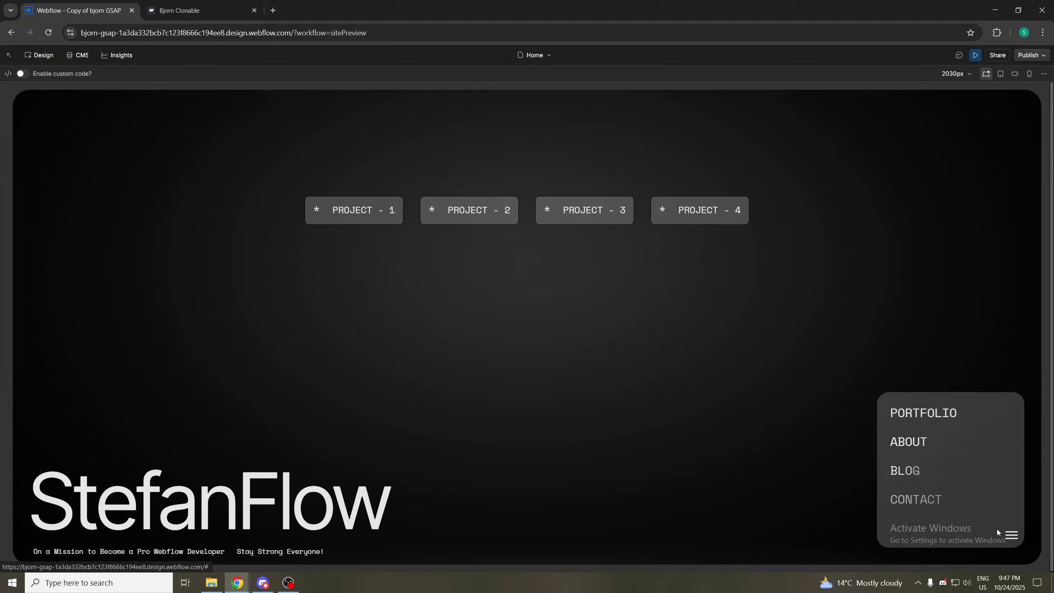
left_click(1011, 536)
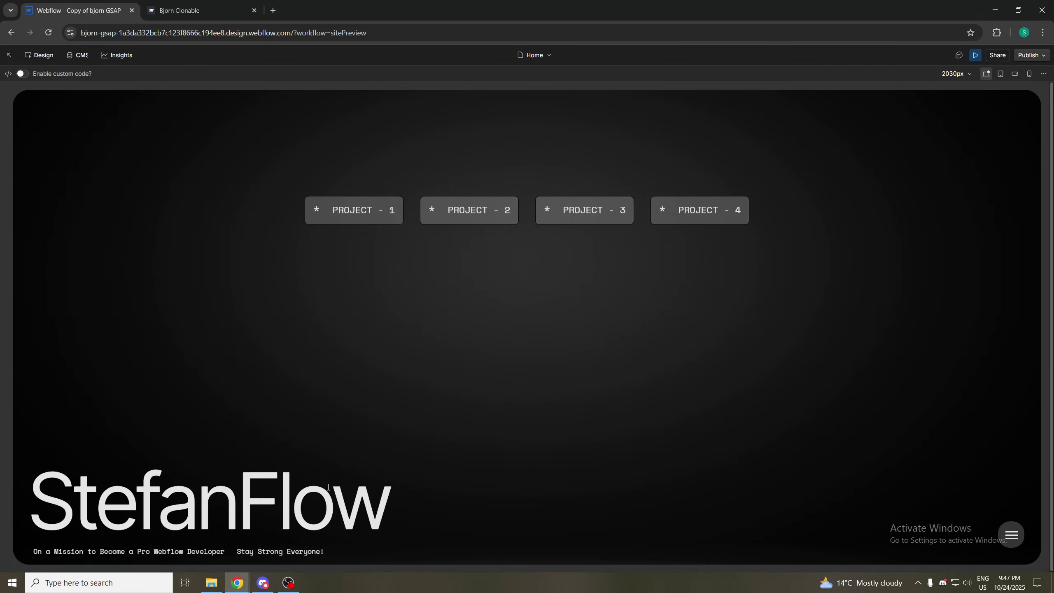
Reload the Webflow preview and Bjorn Clonable and compare their preloader animations
left_click(46, 36)
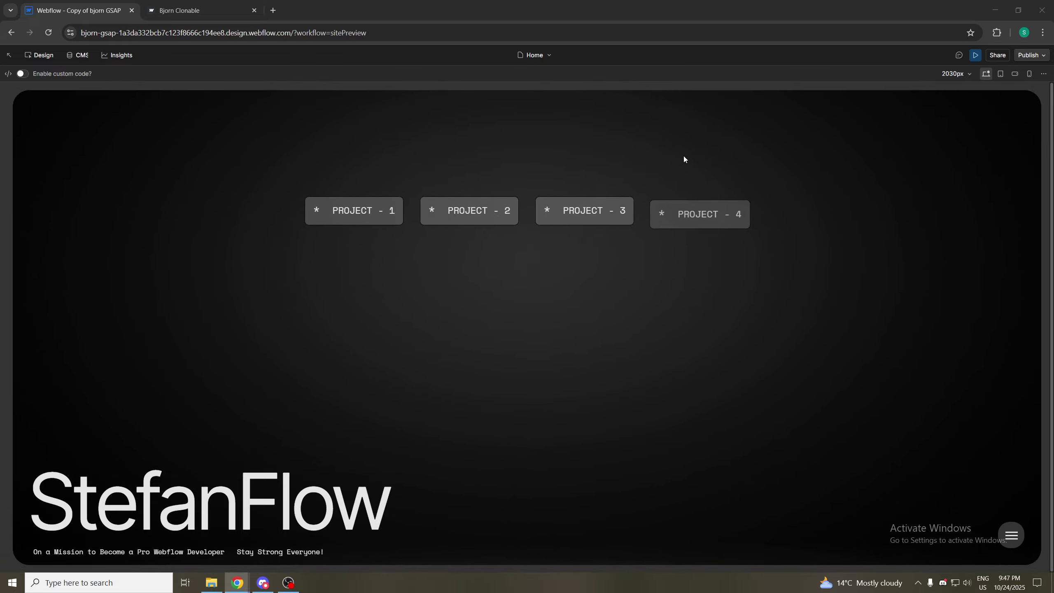
left_click(183, 10)
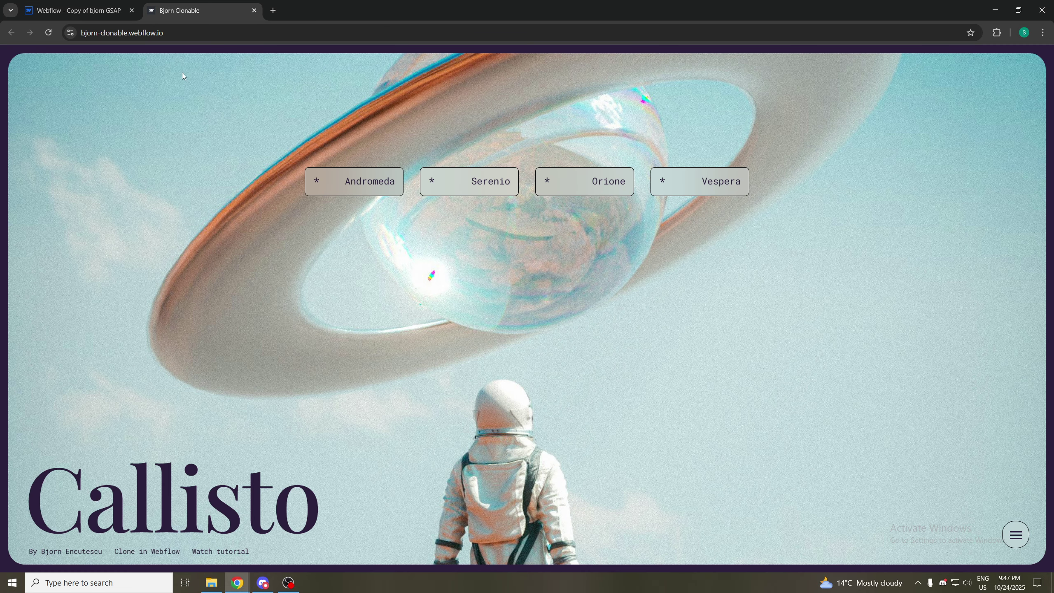
left_click(54, 33)
left_click(49, 32)
left_click(79, 10)
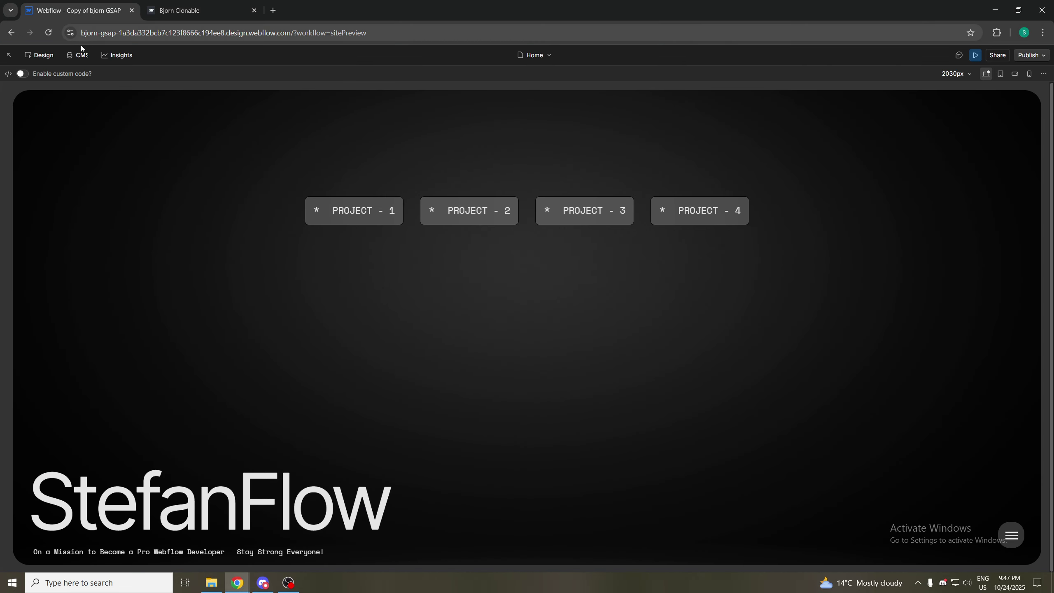
left_click(51, 37)
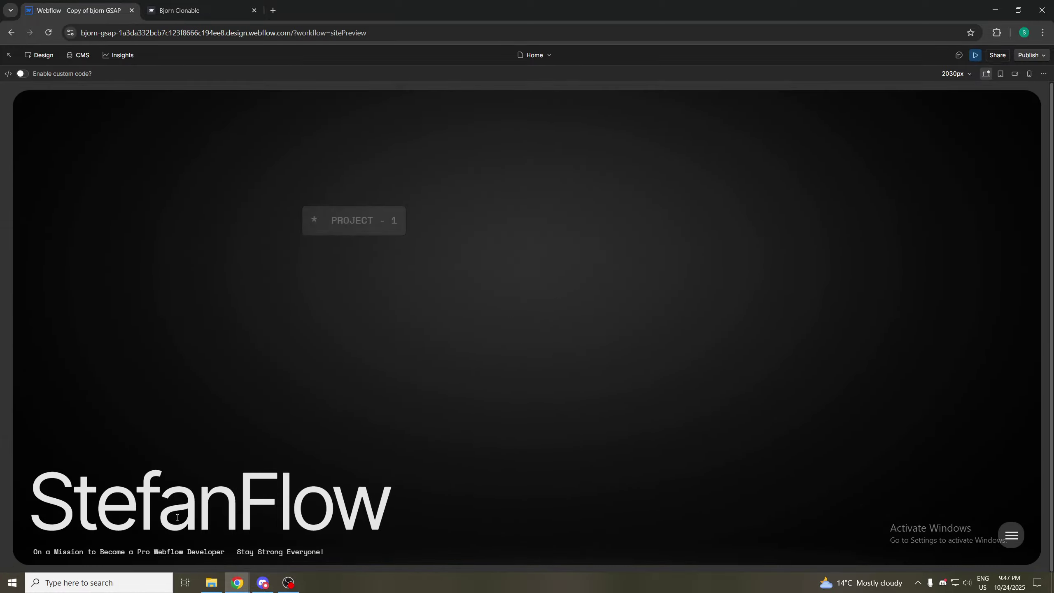
left_click(188, 4)
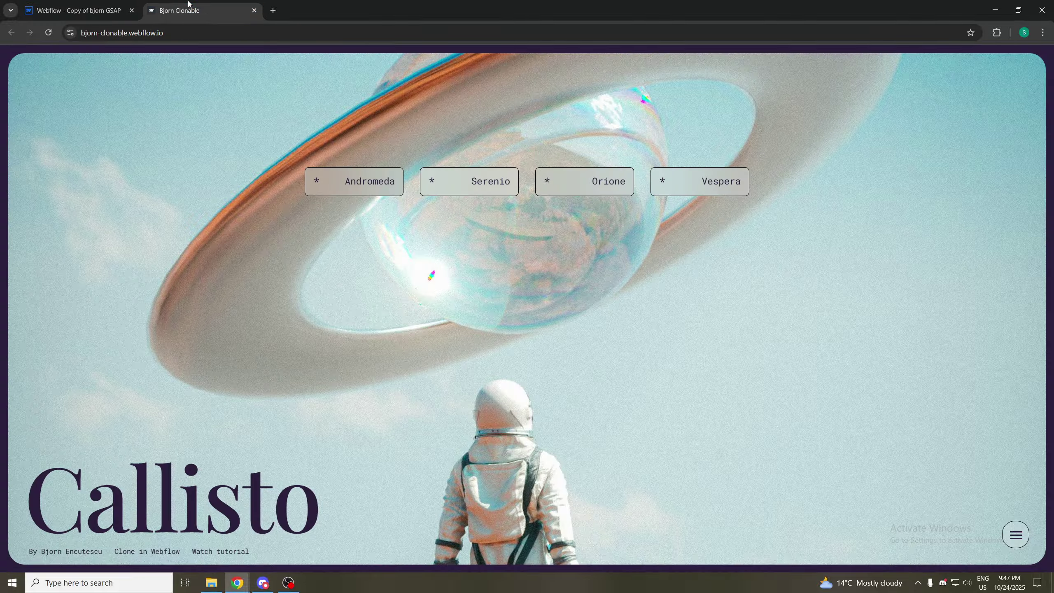
scroll(319, 229, "down", 3)
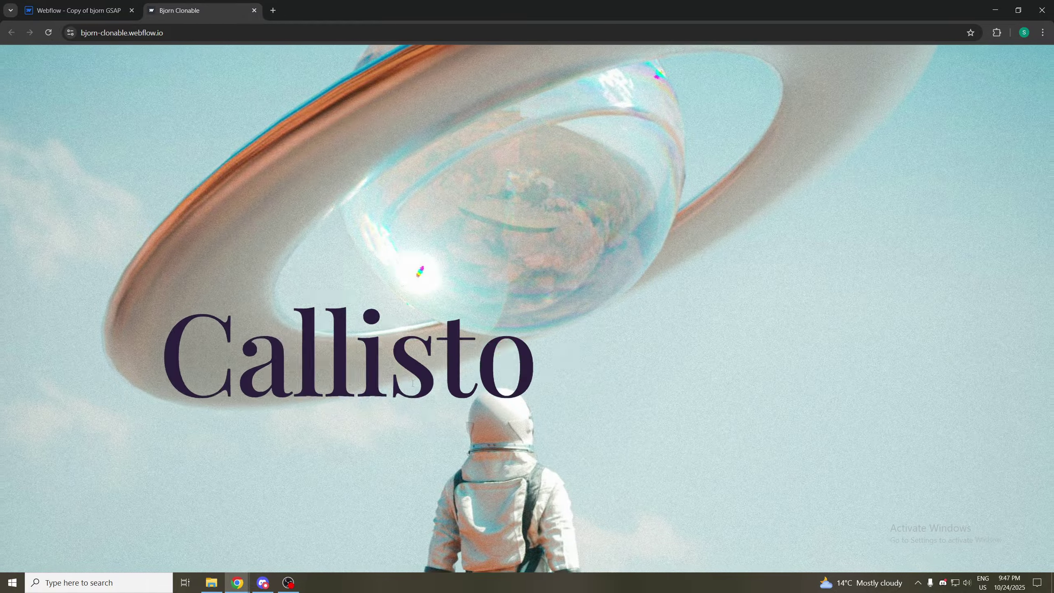
left_click(114, 13)
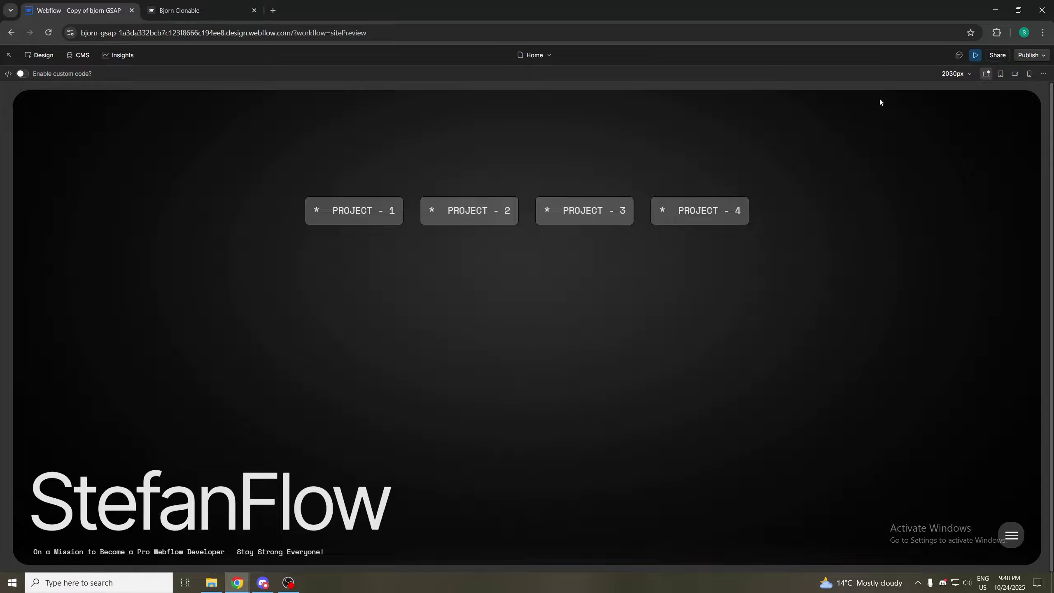
left_click(975, 55)
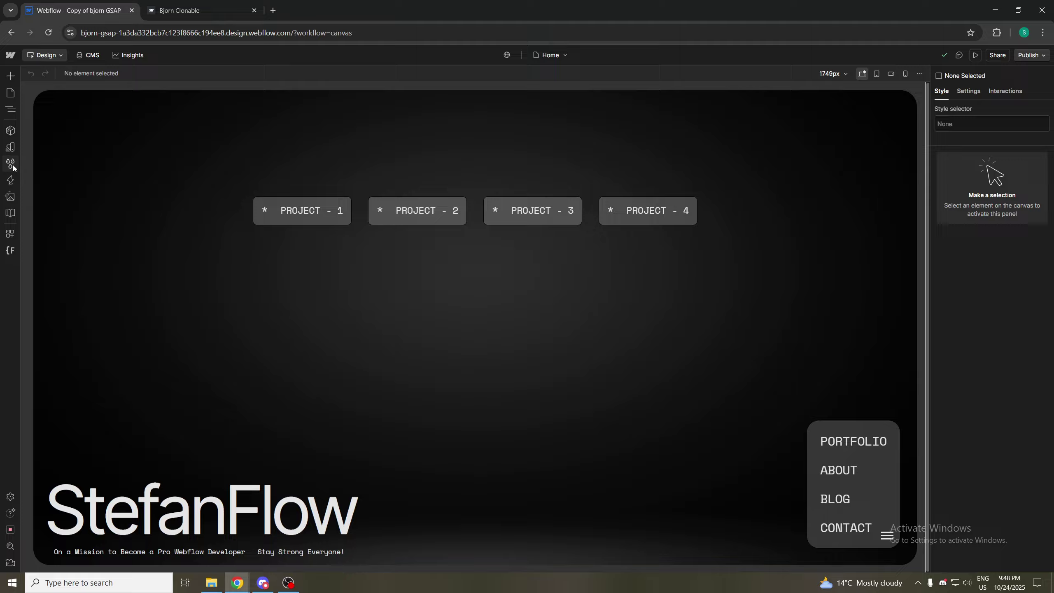
Give the Preloader's Header Animate In action an Offset time stagger of 0.1 s with Power 1 in stagger ease
left_click(10, 180)
left_click(79, 193)
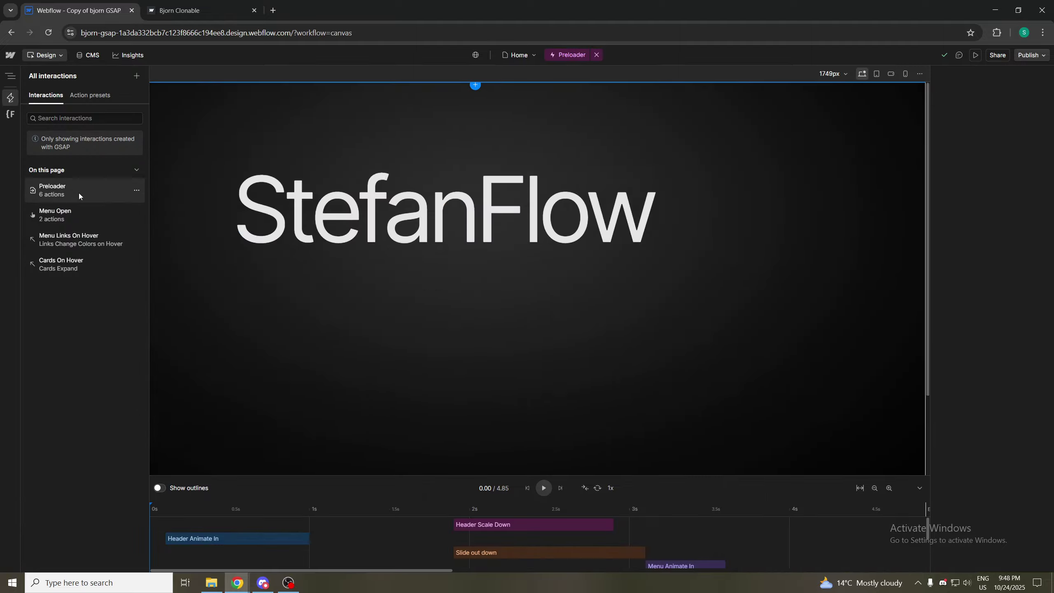
left_click(975, 174)
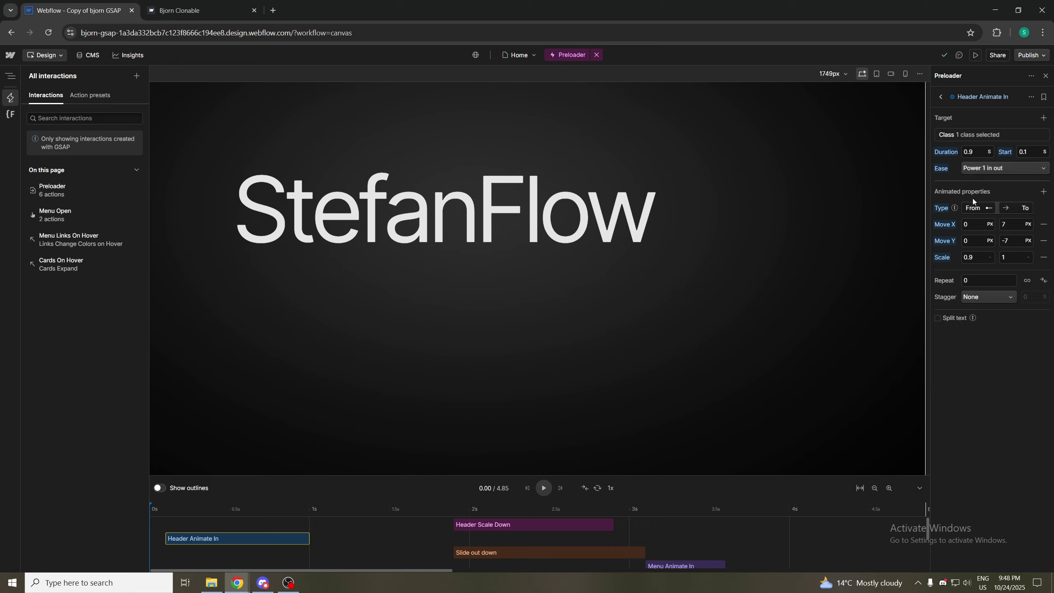
left_click(981, 295)
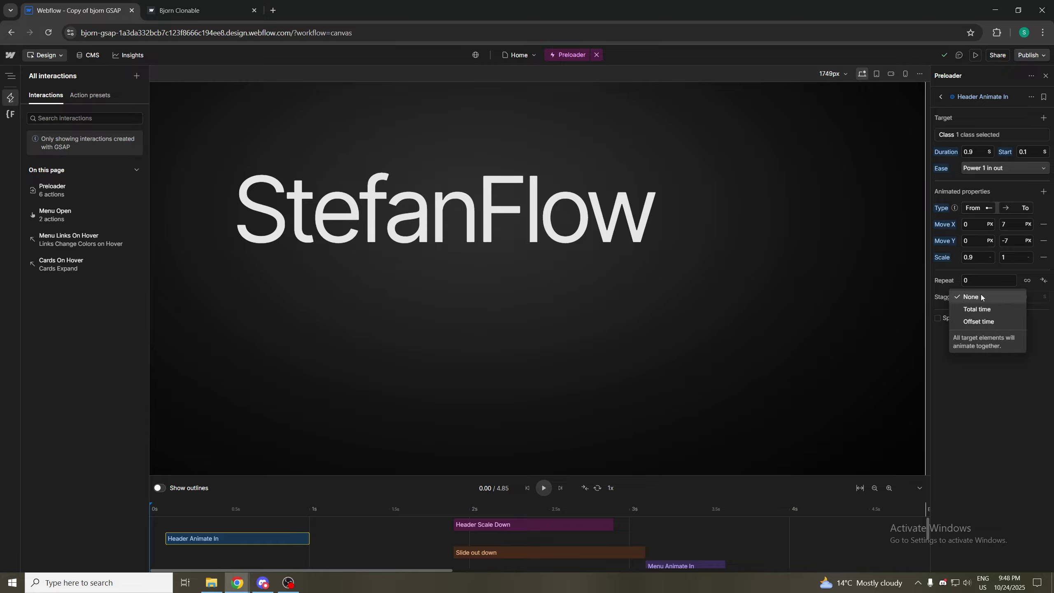
left_click(980, 322)
left_click(1028, 296)
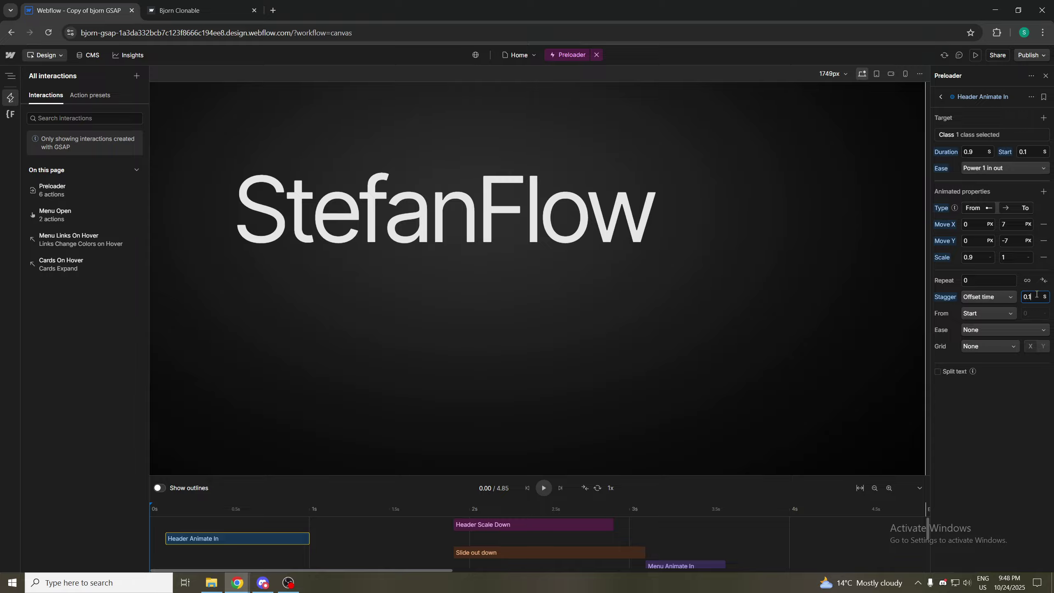
left_click(990, 330)
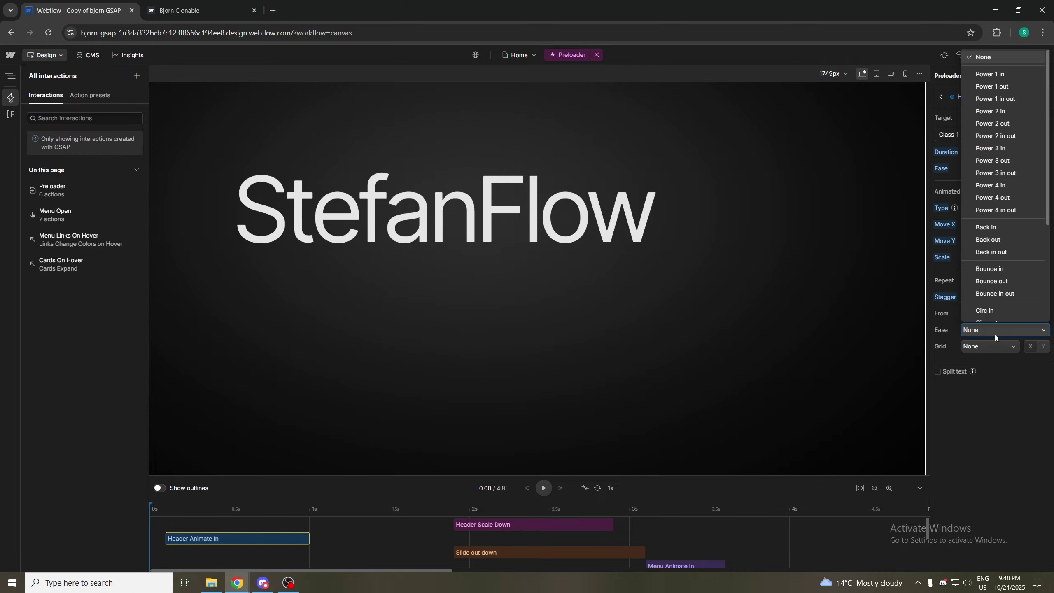
left_click(1004, 87)
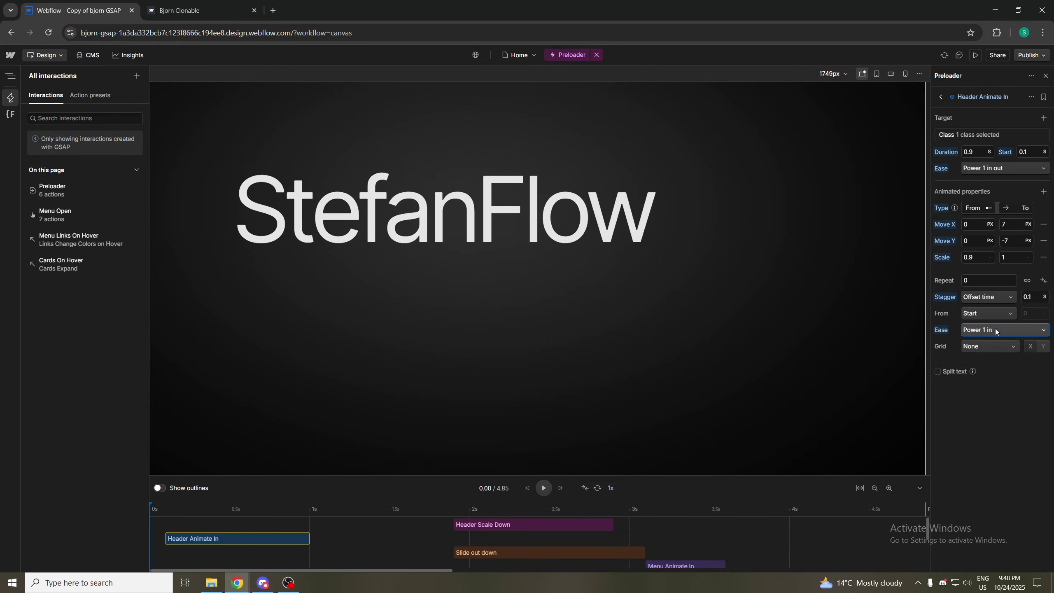